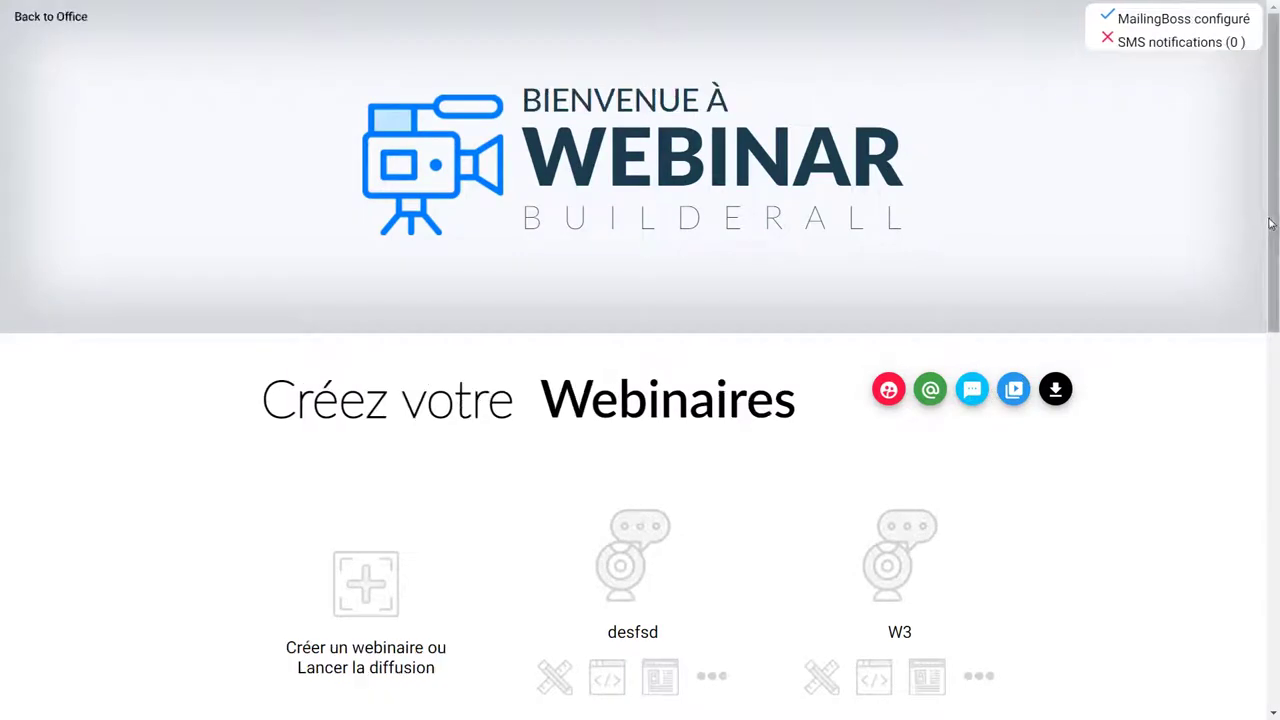
Step: Start a new webinar and choose Webinaire Evergreen as its type
{"action": "scroll", "coordinate": [1275, 220], "scroll_direction": "down", "scroll_amount": 2}
{"action": "left_click_drag", "start_coordinate": [1275, 220], "coordinate": [1229, 280]}
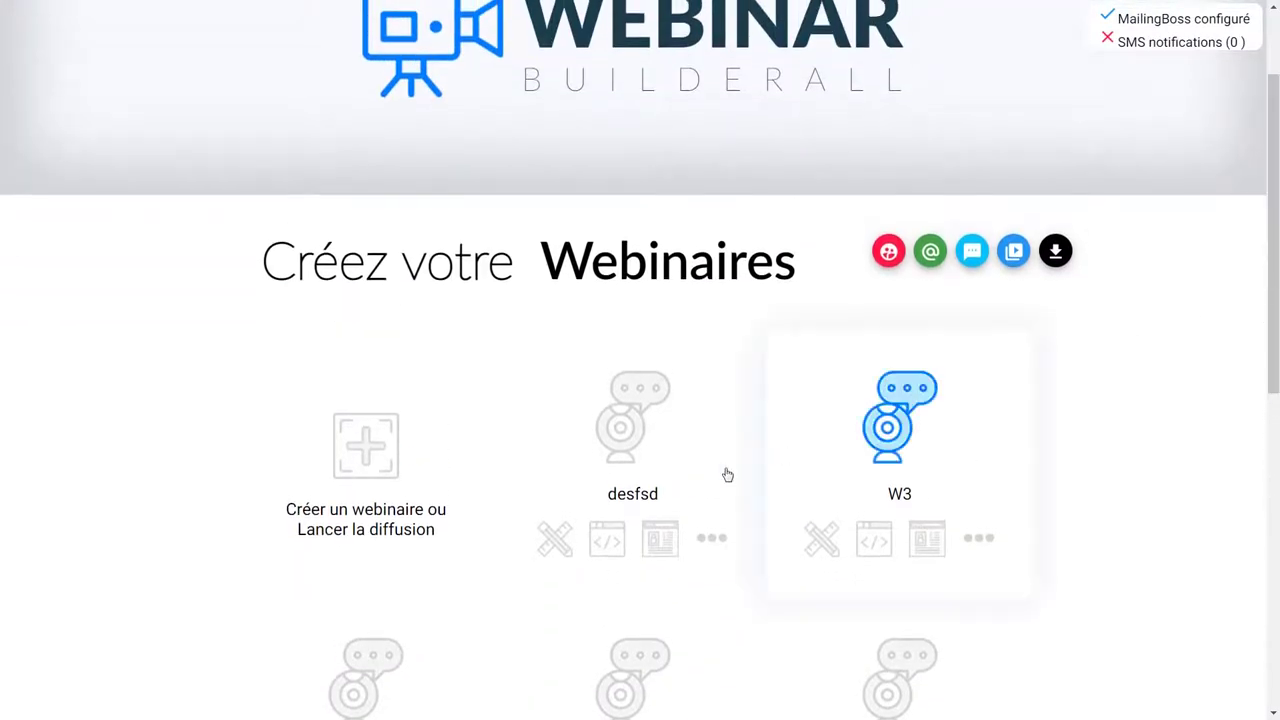
{"action": "left_click", "coordinate": [366, 455]}
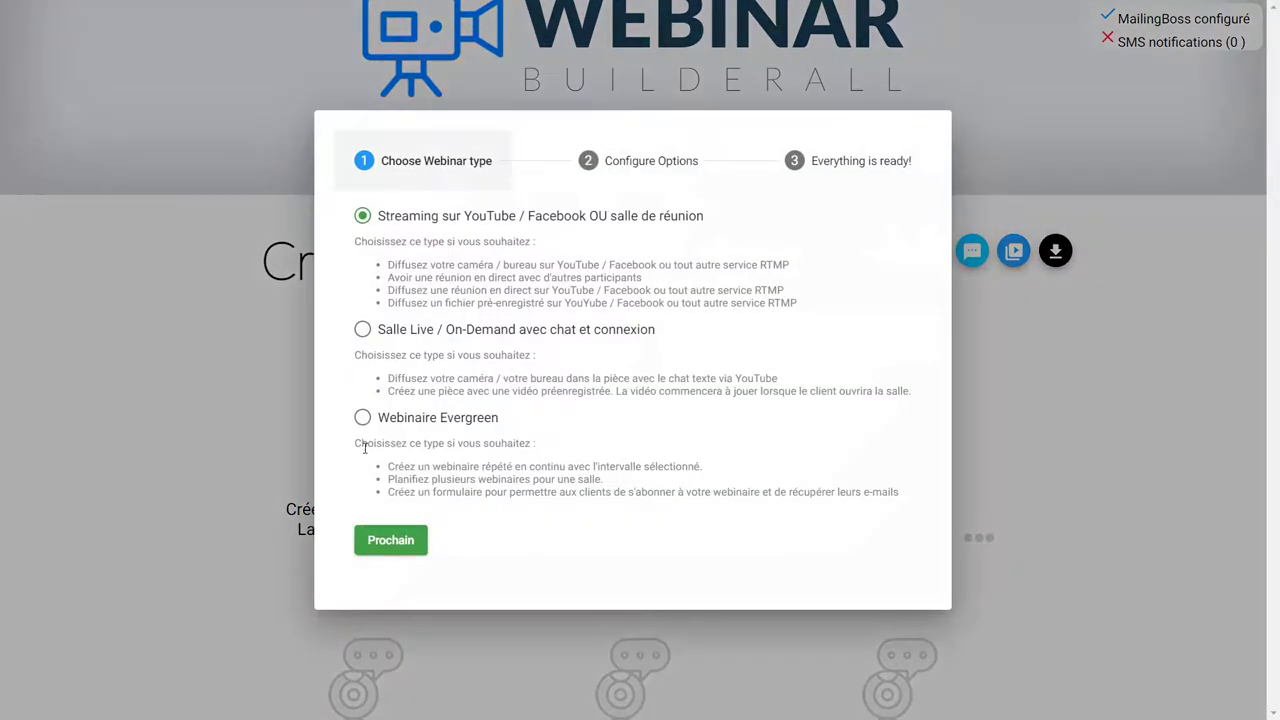
{"action": "left_click", "coordinate": [362, 418]}
{"action": "left_click", "coordinate": [388, 542]}
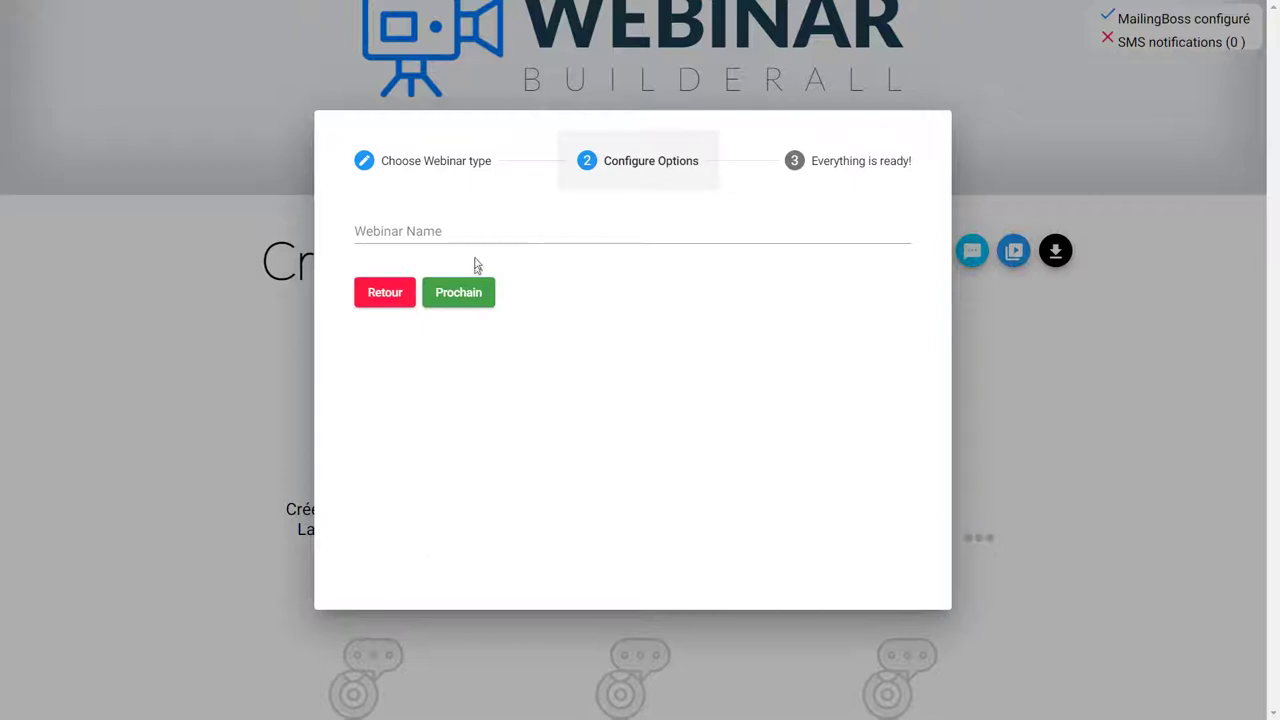
Step: Name the webinar "Webinaire Evergreen" and create it
{"action": "left_click", "coordinate": [475, 229]}
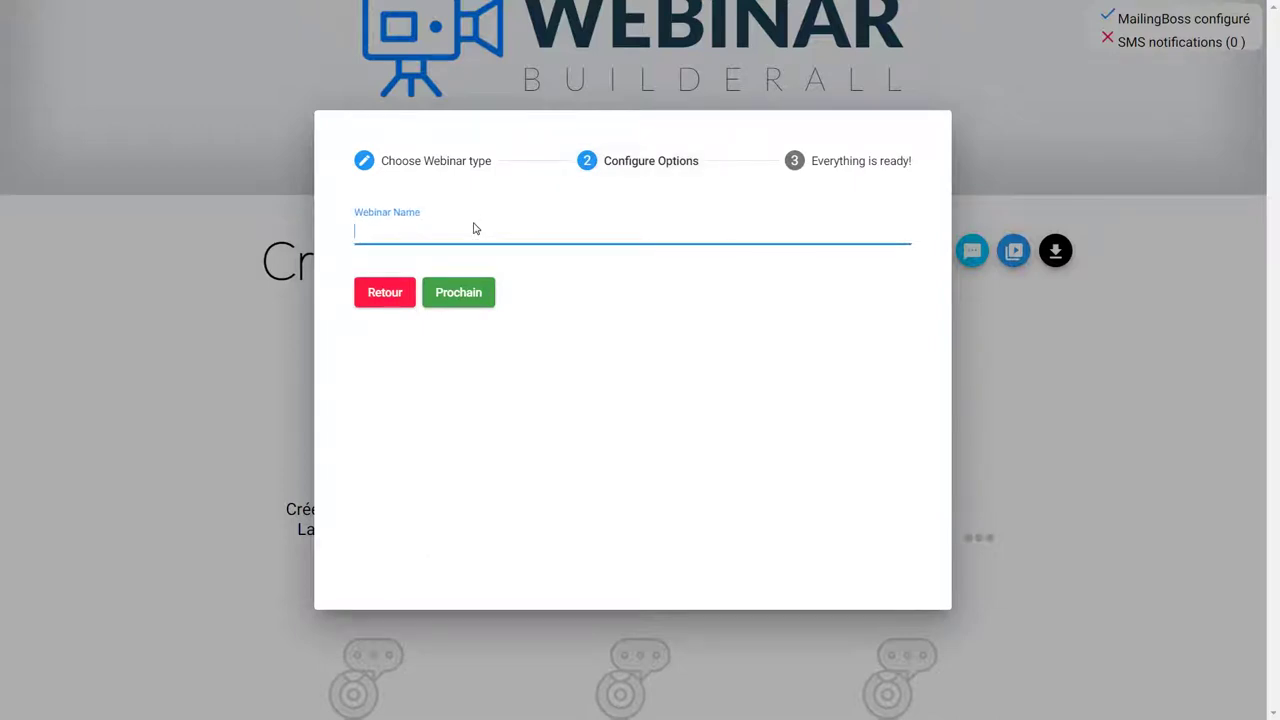
{"action": "type", "text": "Webinaire Evergreen"}
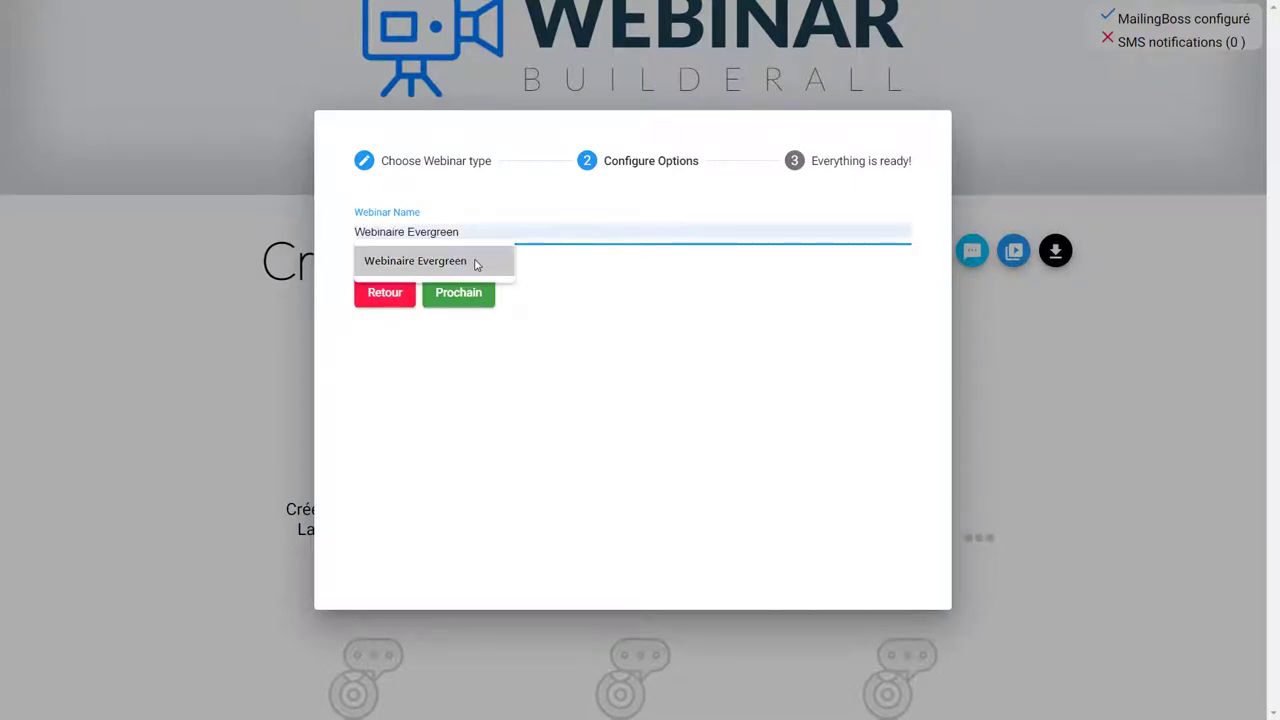
{"action": "left_click", "coordinate": [476, 262]}
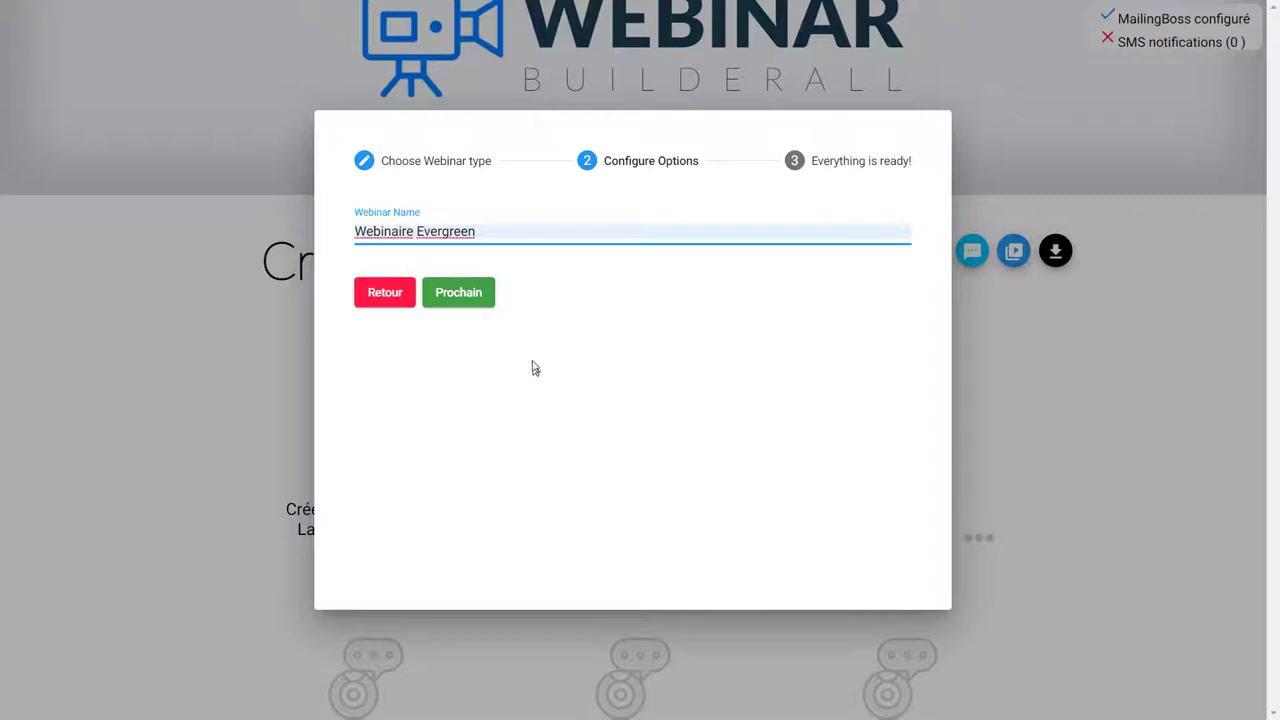
{"action": "left_click", "coordinate": [456, 296]}
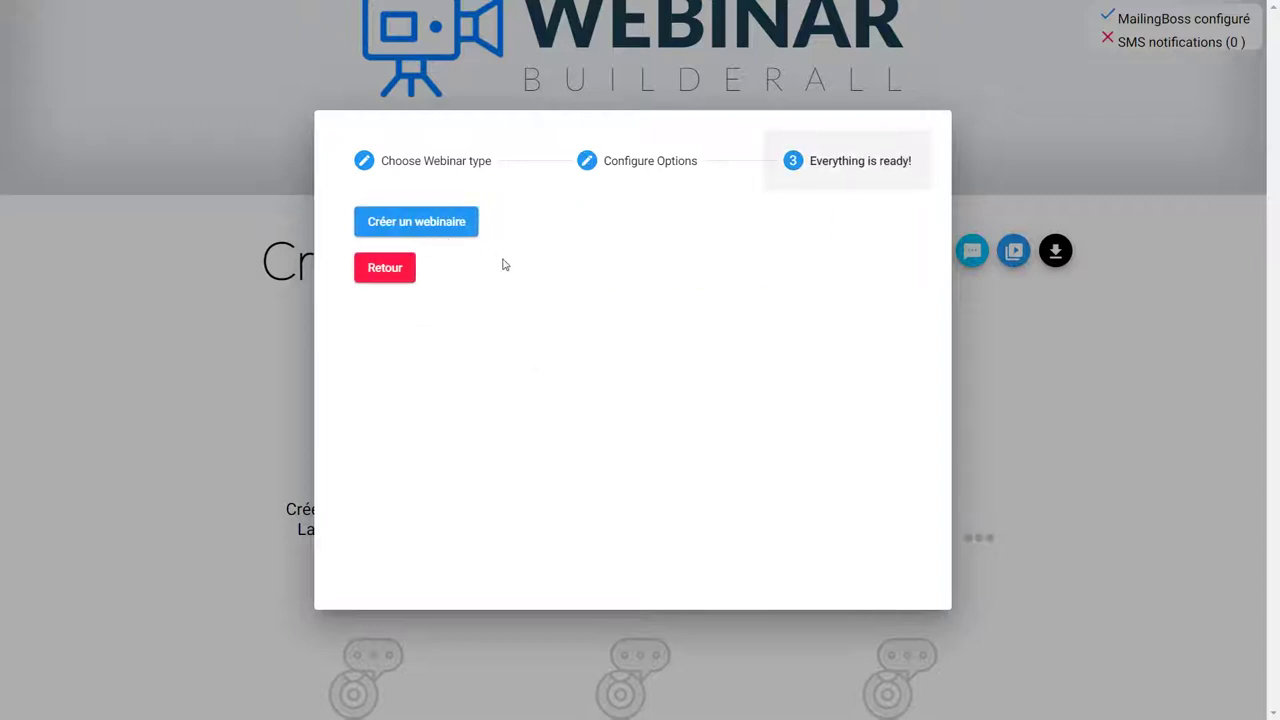
{"action": "left_click", "coordinate": [437, 222]}
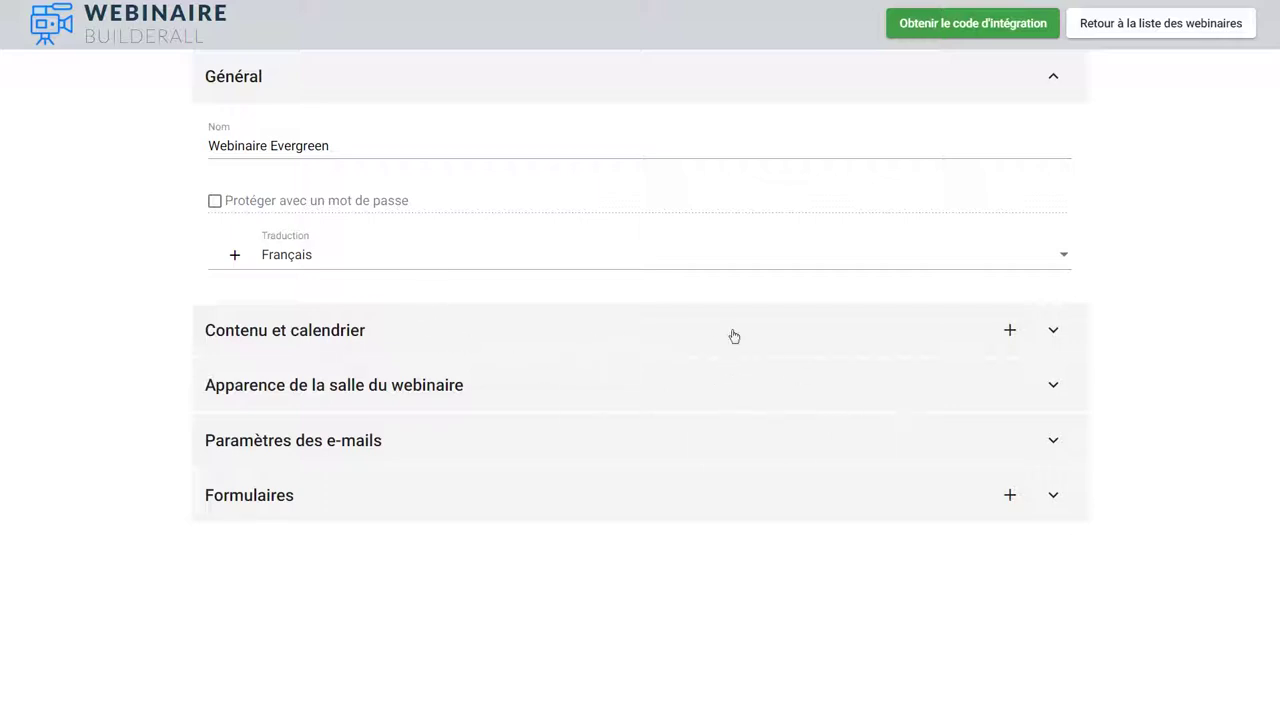
Step: Examine the available video sources and the text chat options in the webinar's content and calendar settings
{"action": "left_click", "coordinate": [1052, 332]}
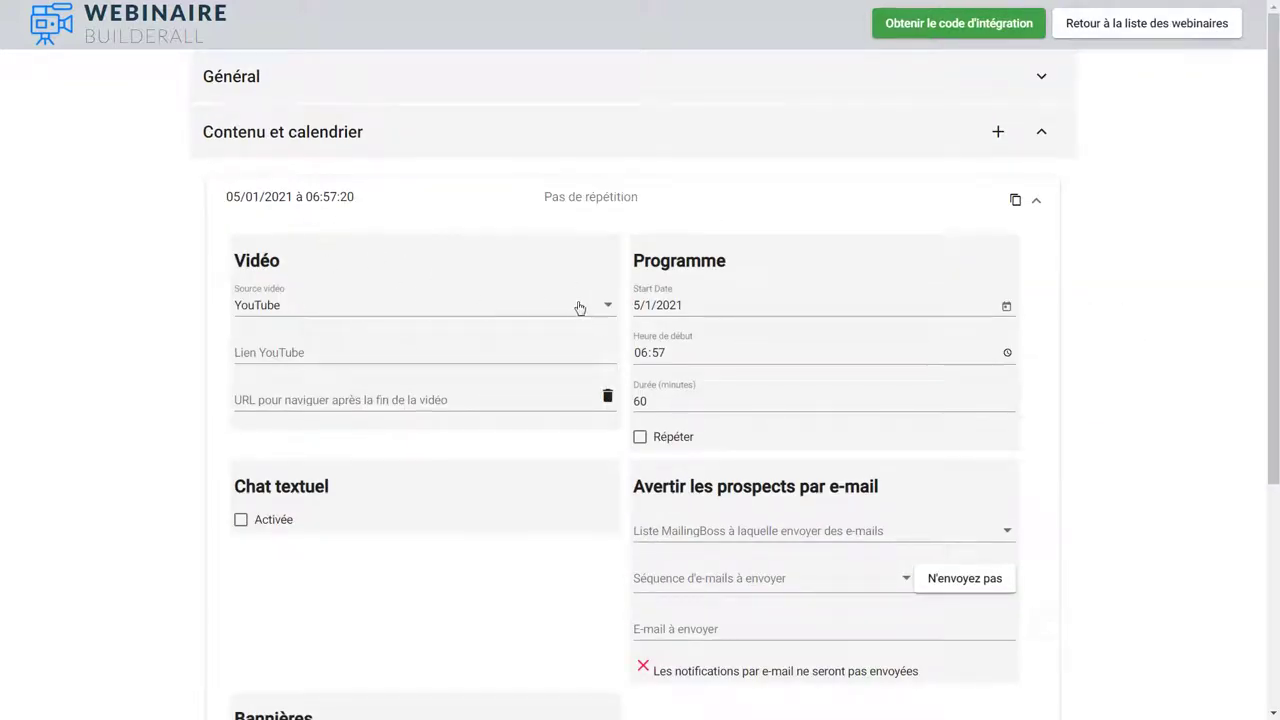
{"action": "left_click", "coordinate": [608, 310]}
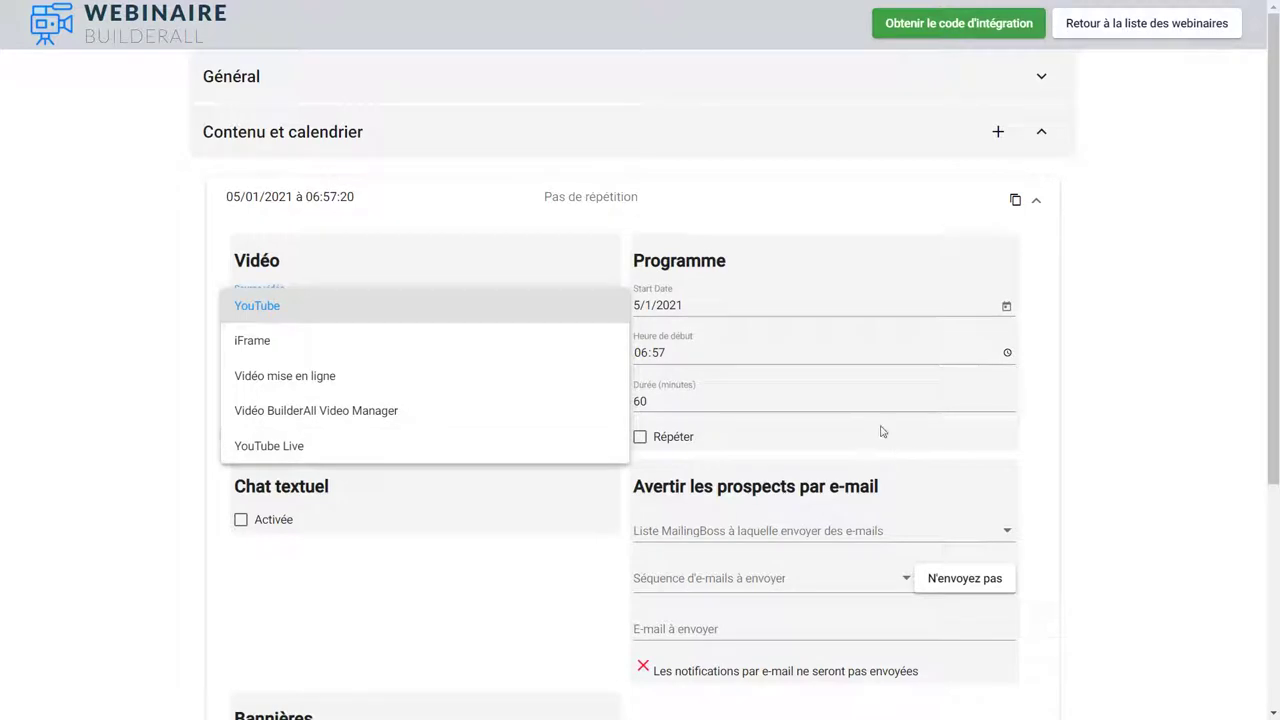
{"action": "left_click", "coordinate": [1140, 364]}
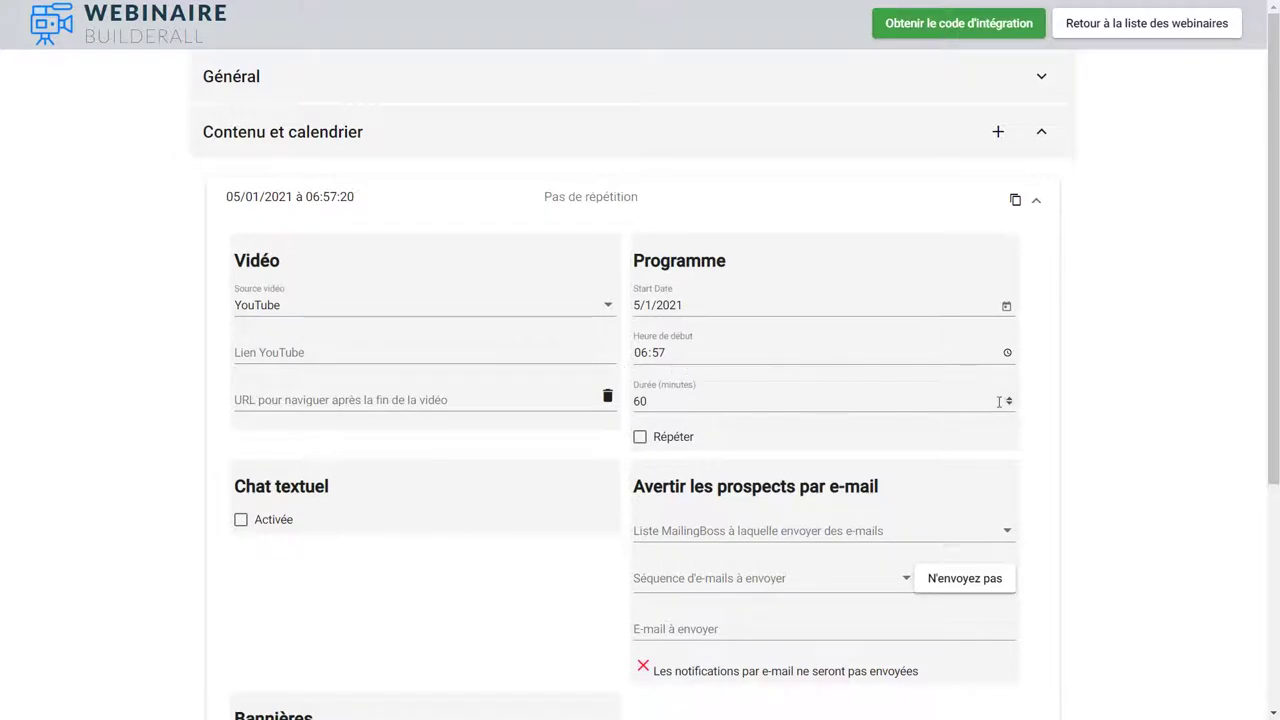
{"action": "left_click", "coordinate": [241, 521]}
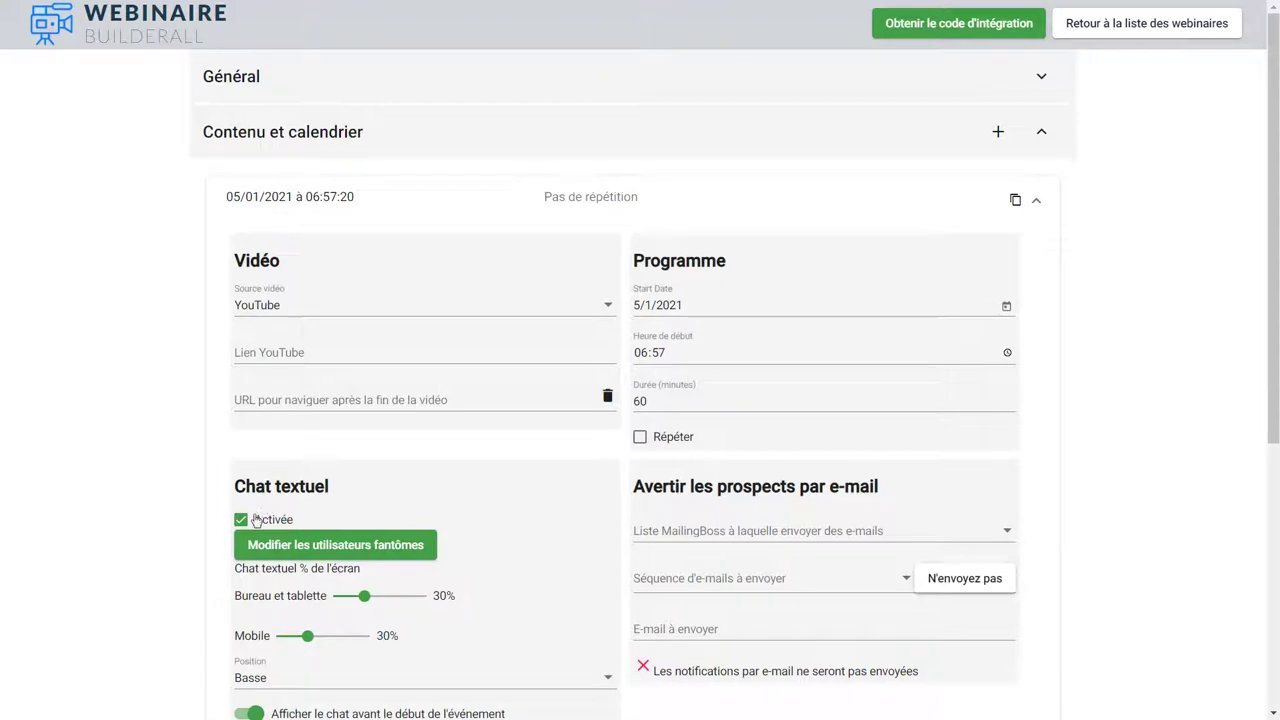
{"action": "left_click", "coordinate": [240, 522]}
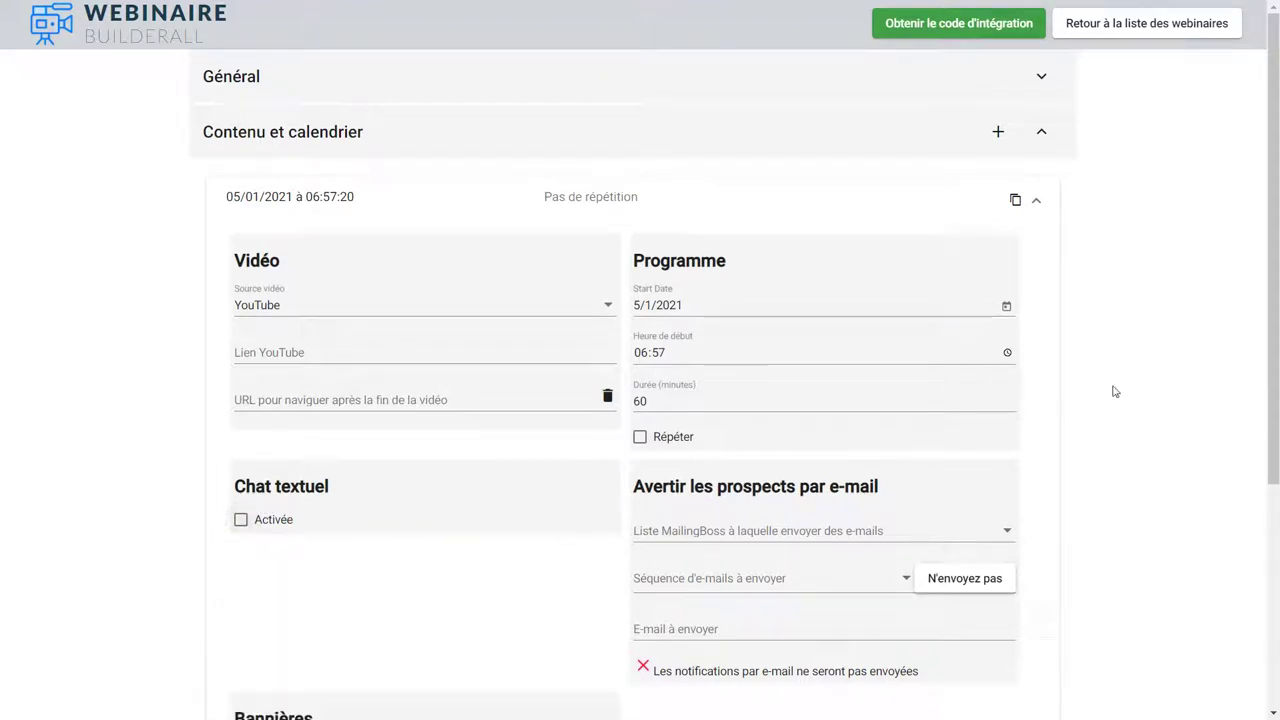
Step: Set the event's start time to 09:45 and enable repetition at an interval of 1 hour
{"action": "scroll", "coordinate": [1266, 344], "scroll_direction": "down", "scroll_amount": 1}
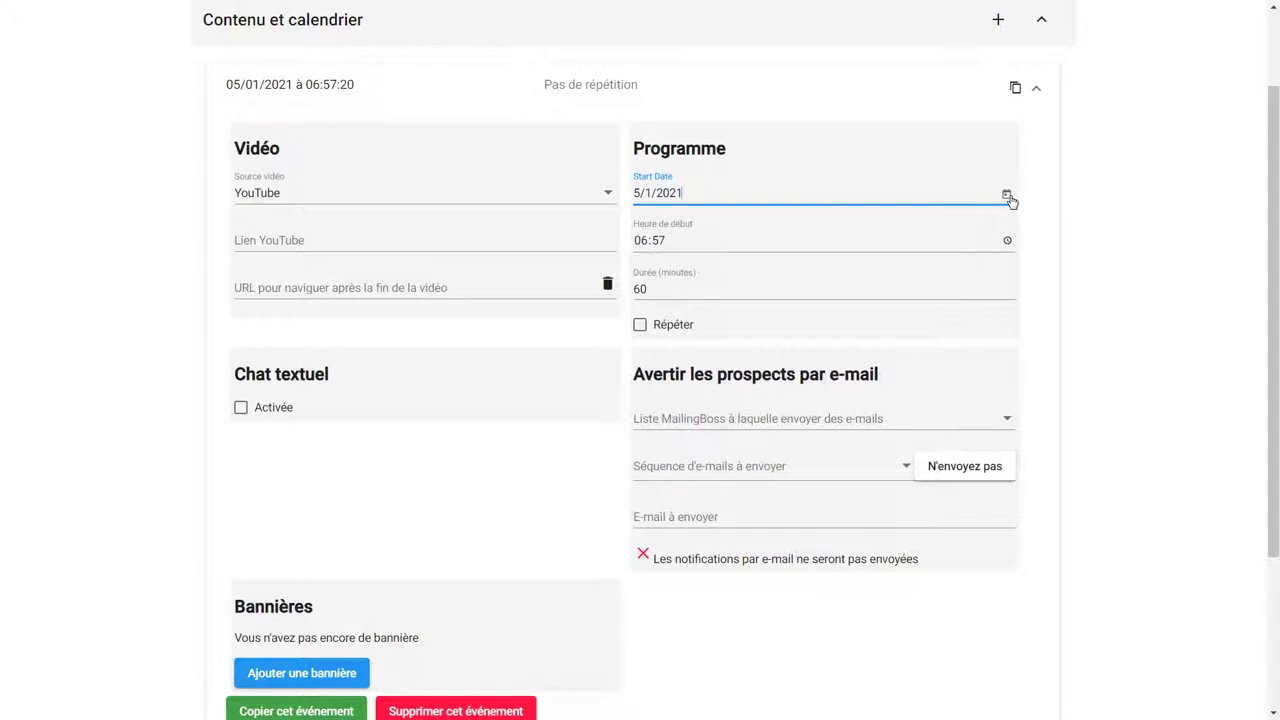
{"action": "left_click", "coordinate": [643, 247]}
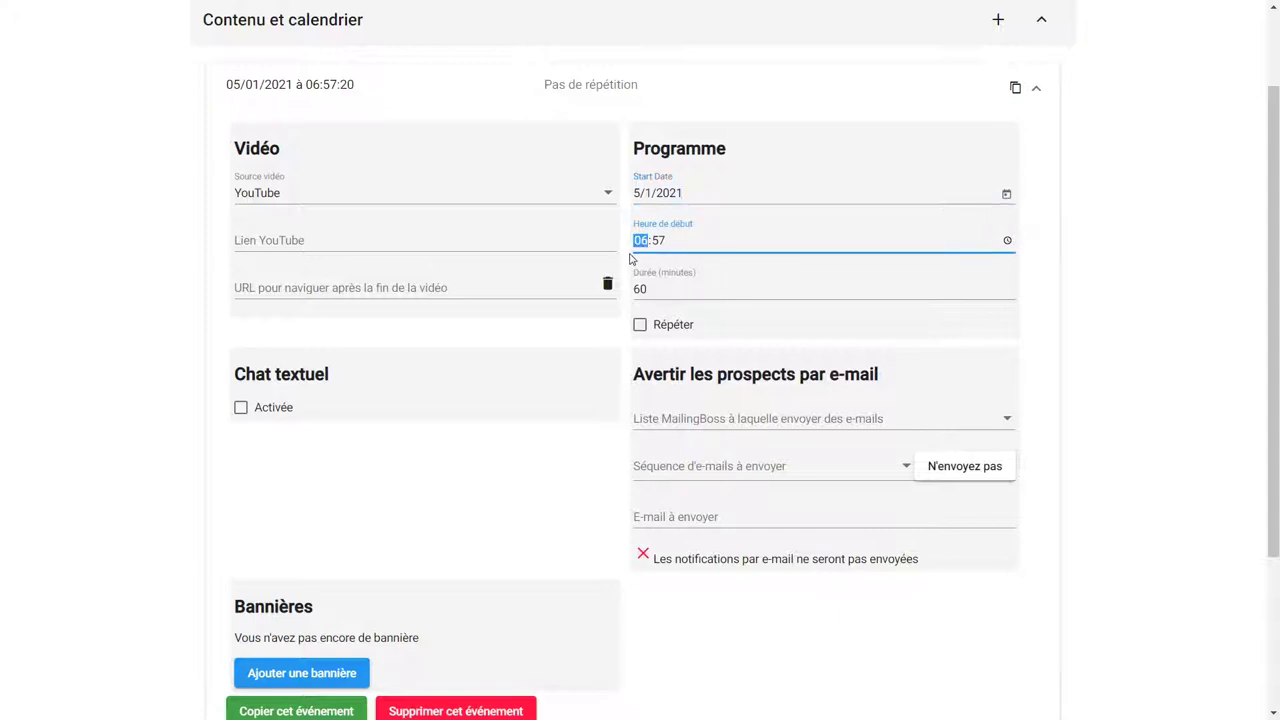
{"action": "type", "text": "09:45"}
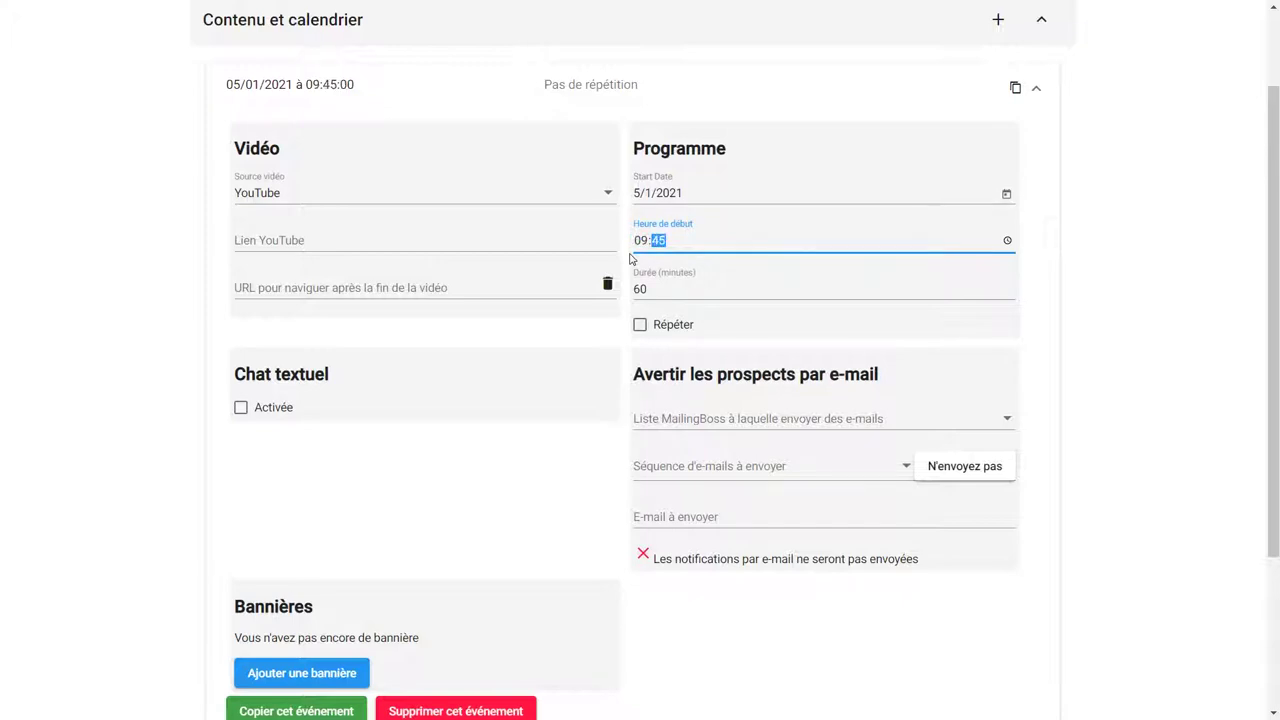
{"action": "left_click", "coordinate": [729, 293]}
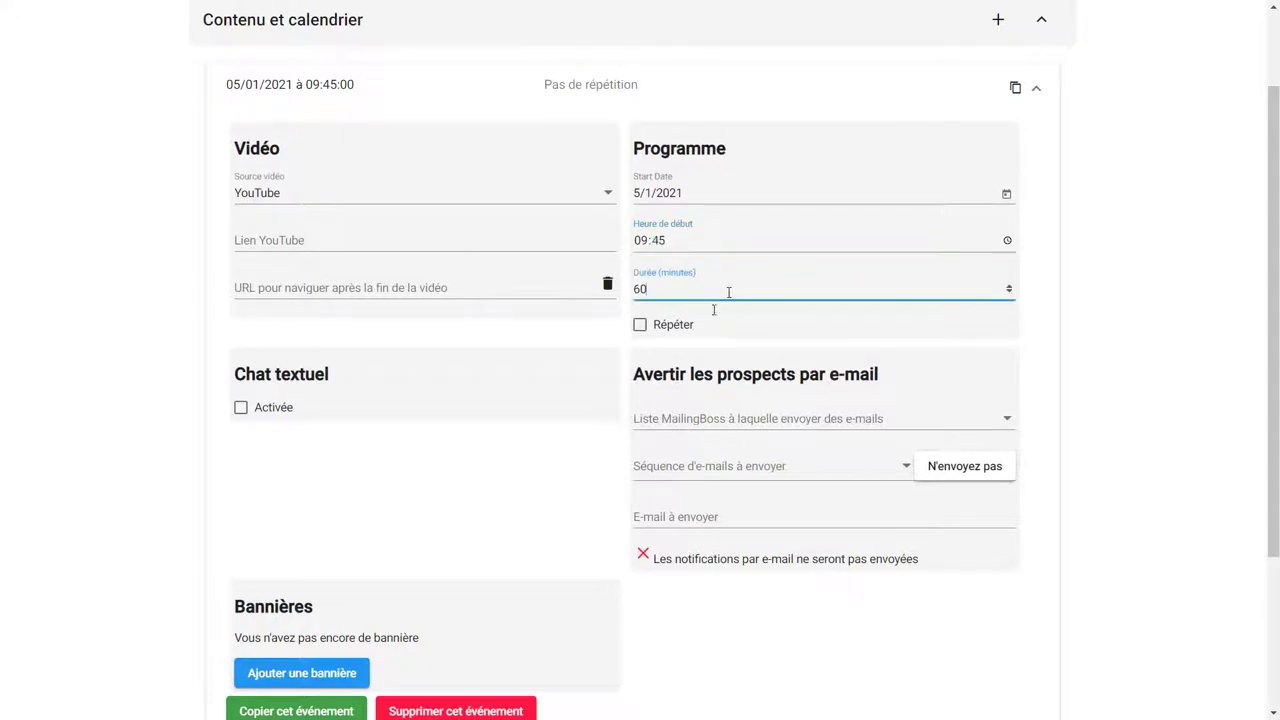
{"action": "left_click", "coordinate": [641, 326]}
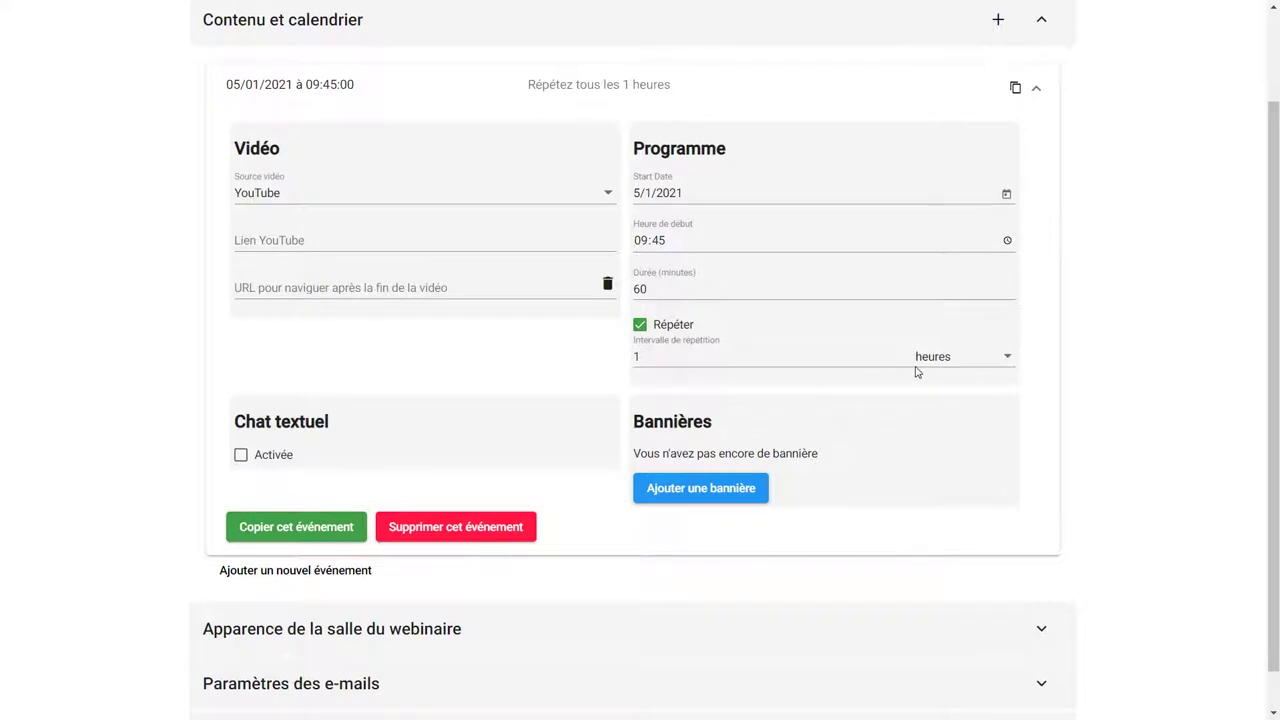
{"action": "left_click", "coordinate": [1005, 362]}
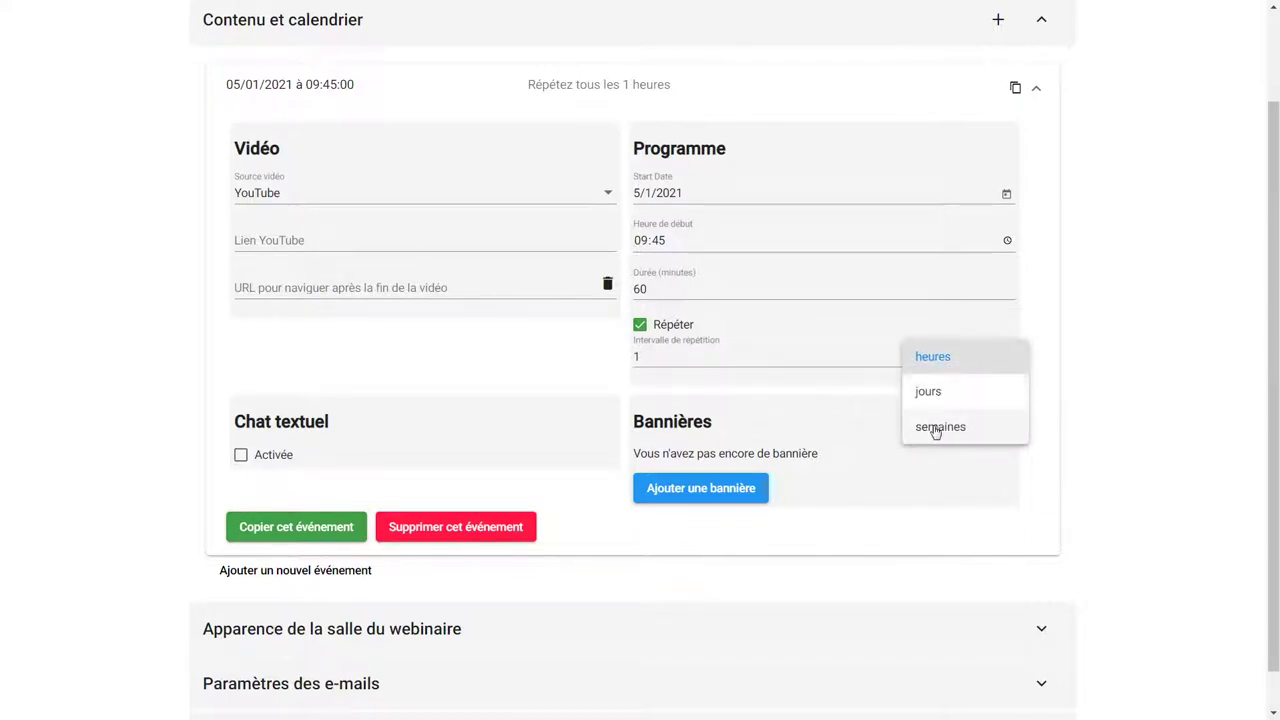
{"action": "left_click", "coordinate": [765, 418]}
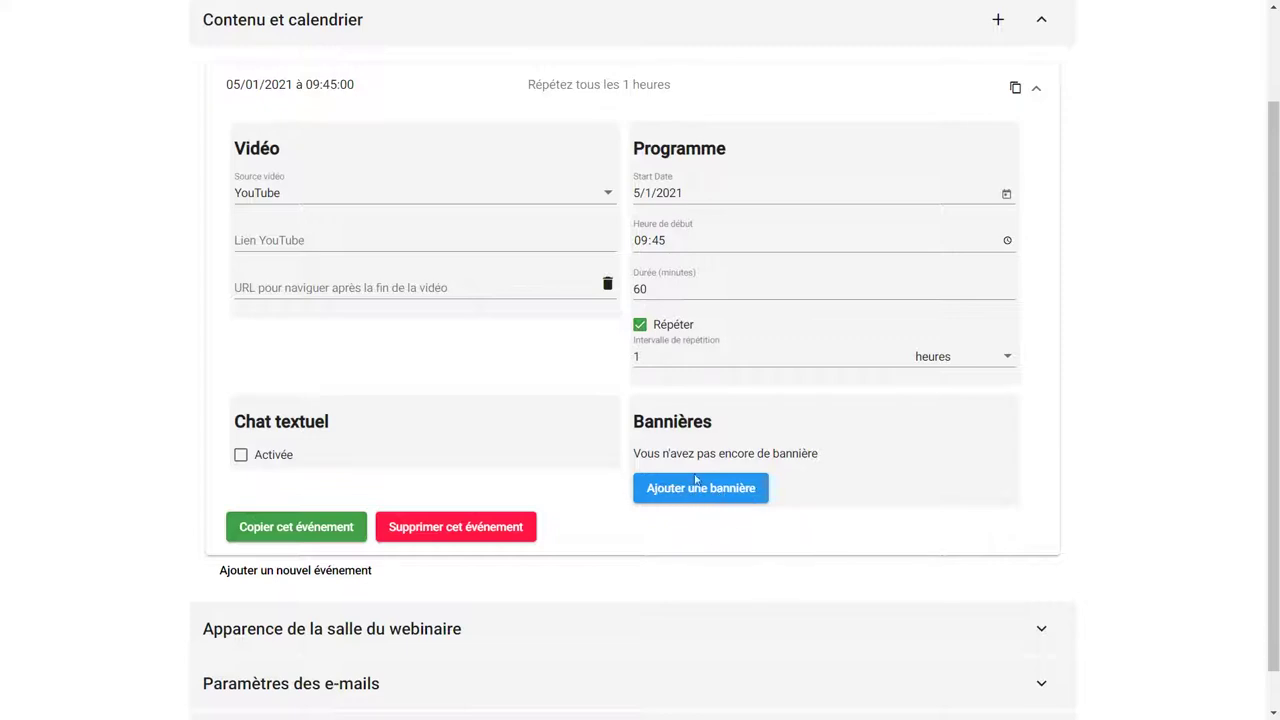
Step: Examine the webinar room appearance settings, including the choices for the placeholder type
{"action": "left_click_drag", "start_coordinate": [1273, 411], "coordinate": [1274, 470]}
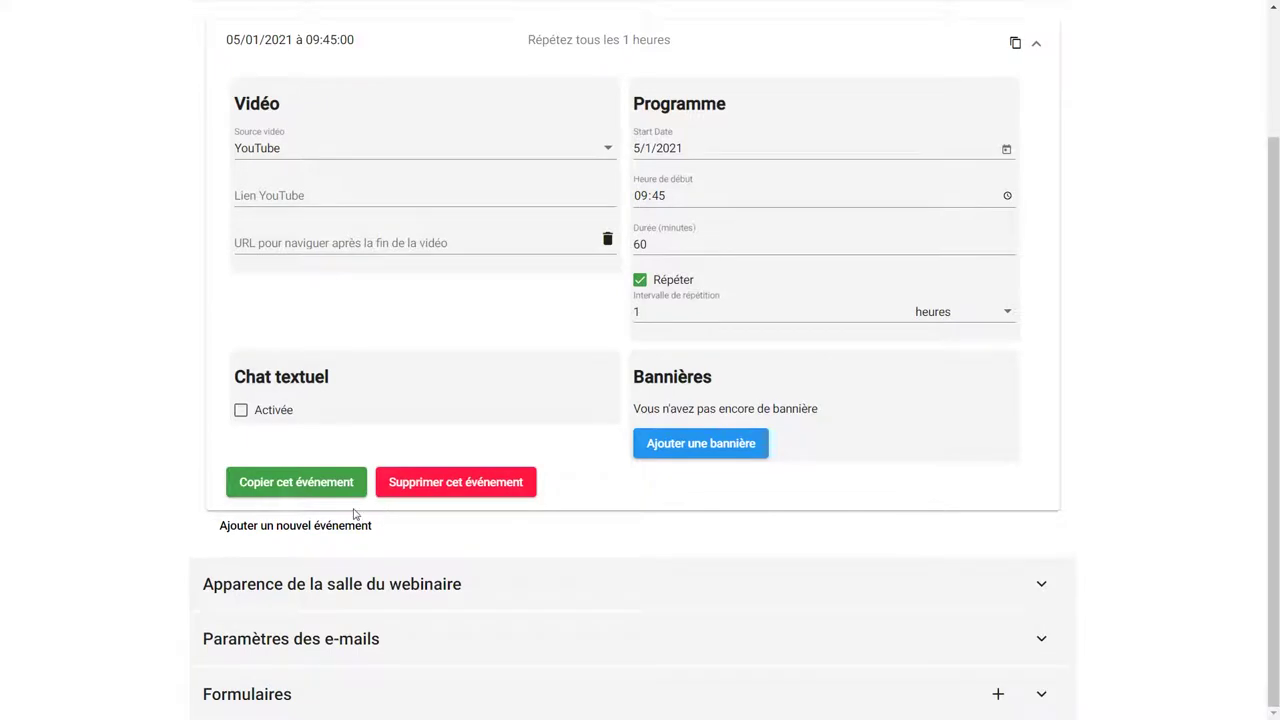
{"action": "left_click", "coordinate": [1042, 587]}
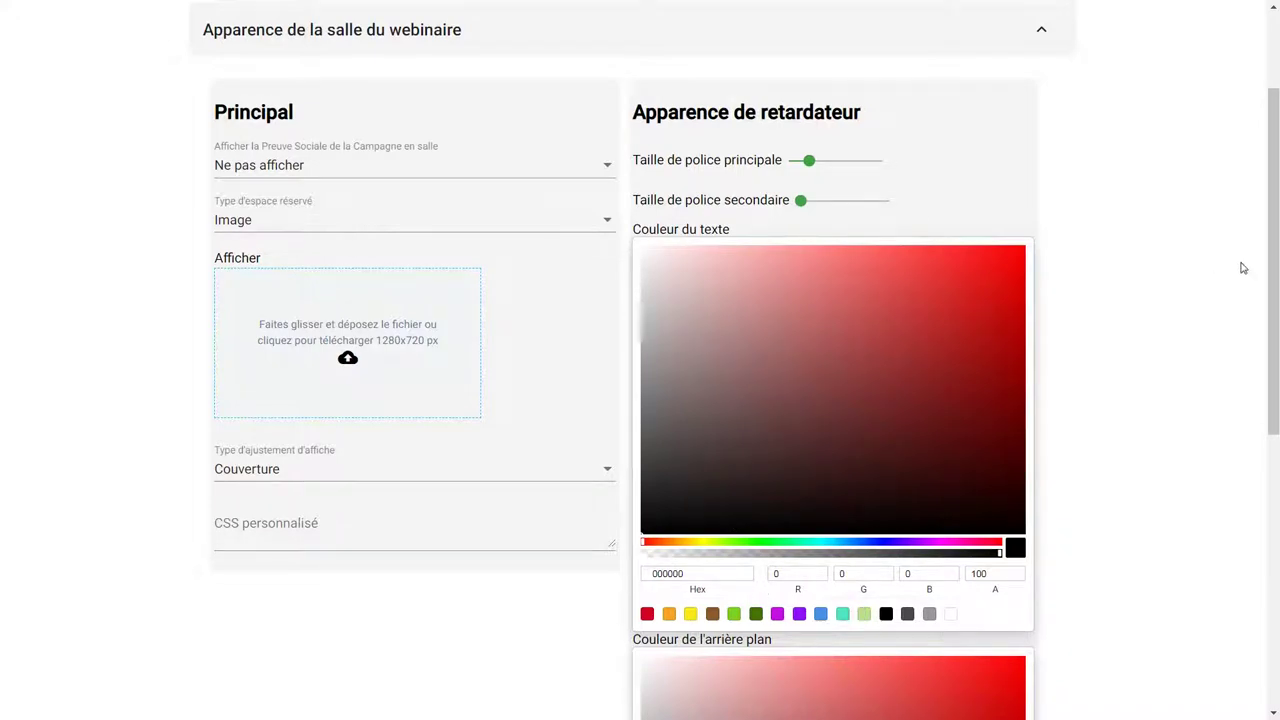
{"action": "scroll", "coordinate": [1270, 290], "scroll_direction": "up", "scroll_amount": 2}
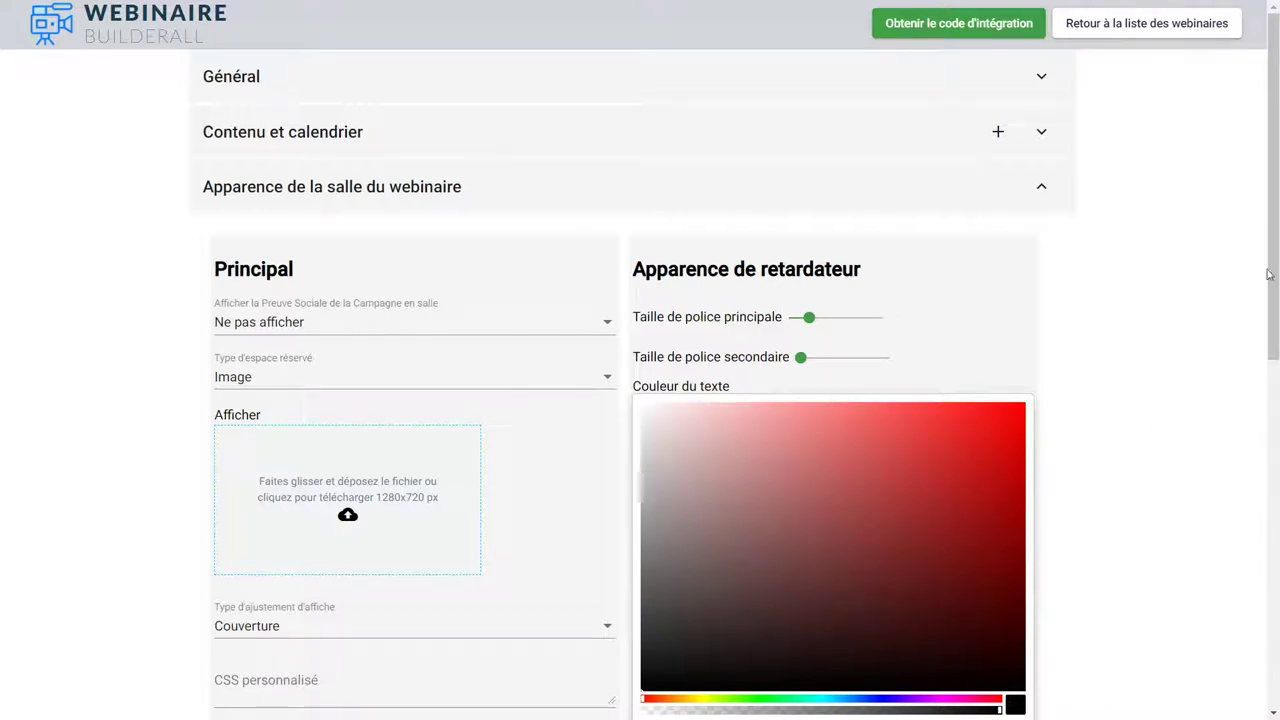
{"action": "left_click_drag", "start_coordinate": [1270, 264], "coordinate": [1267, 363]}
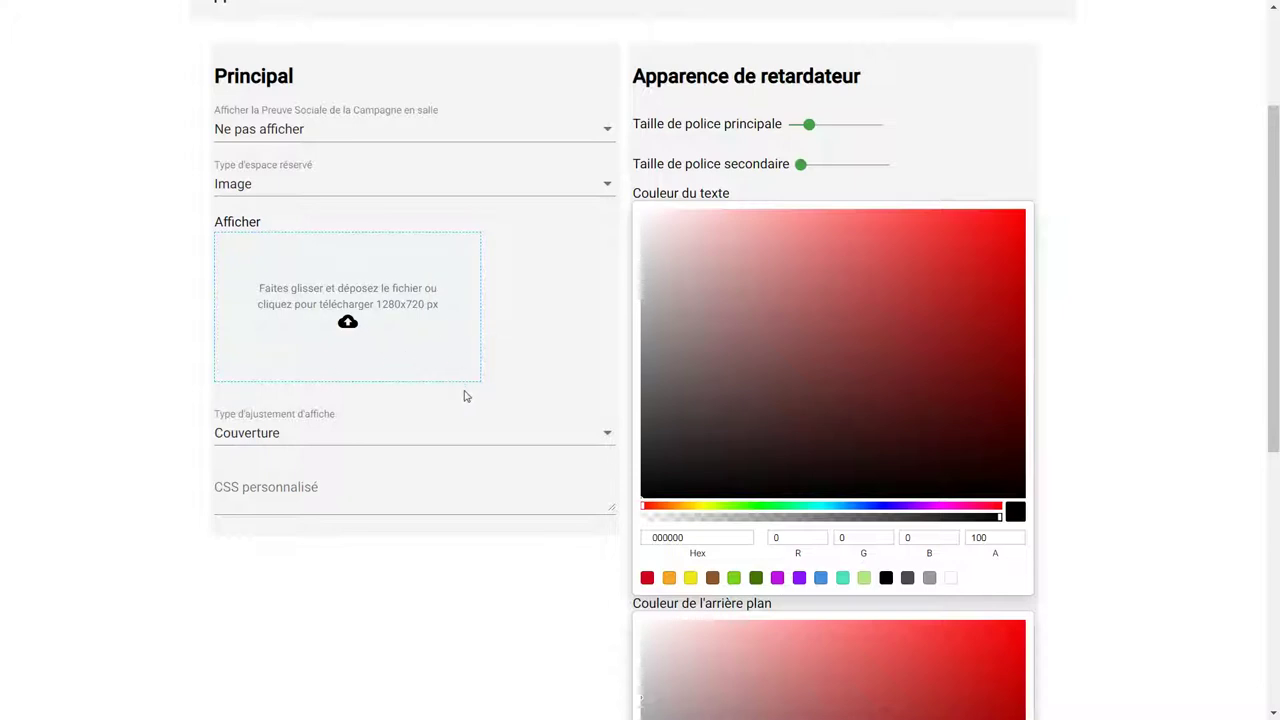
{"action": "left_click", "coordinate": [606, 189]}
{"action": "left_click", "coordinate": [1199, 373]}
Step: Examine the poster fit choices and the countdown's background colour, padding and border radius settings
{"action": "scroll", "coordinate": [1256, 400], "scroll_direction": "down", "scroll_amount": 3}
{"action": "scroll", "coordinate": [1249, 463], "scroll_direction": "down", "scroll_amount": 2}
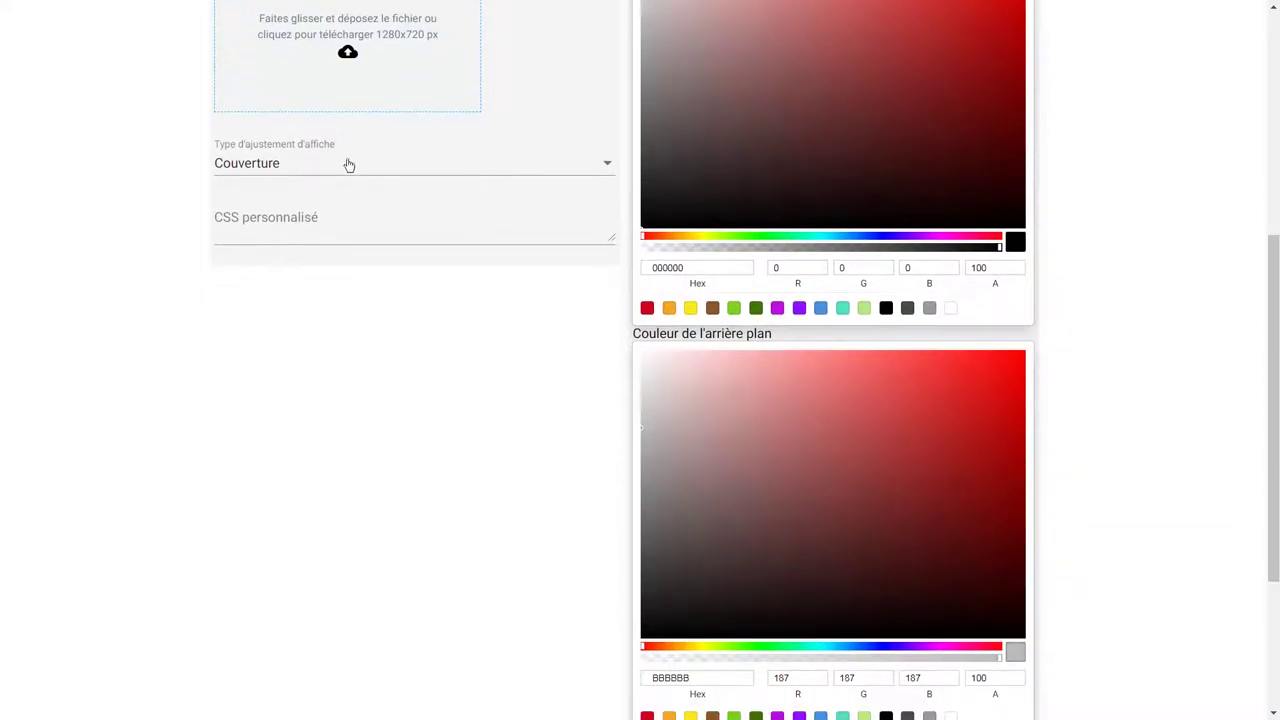
{"action": "left_click", "coordinate": [599, 170]}
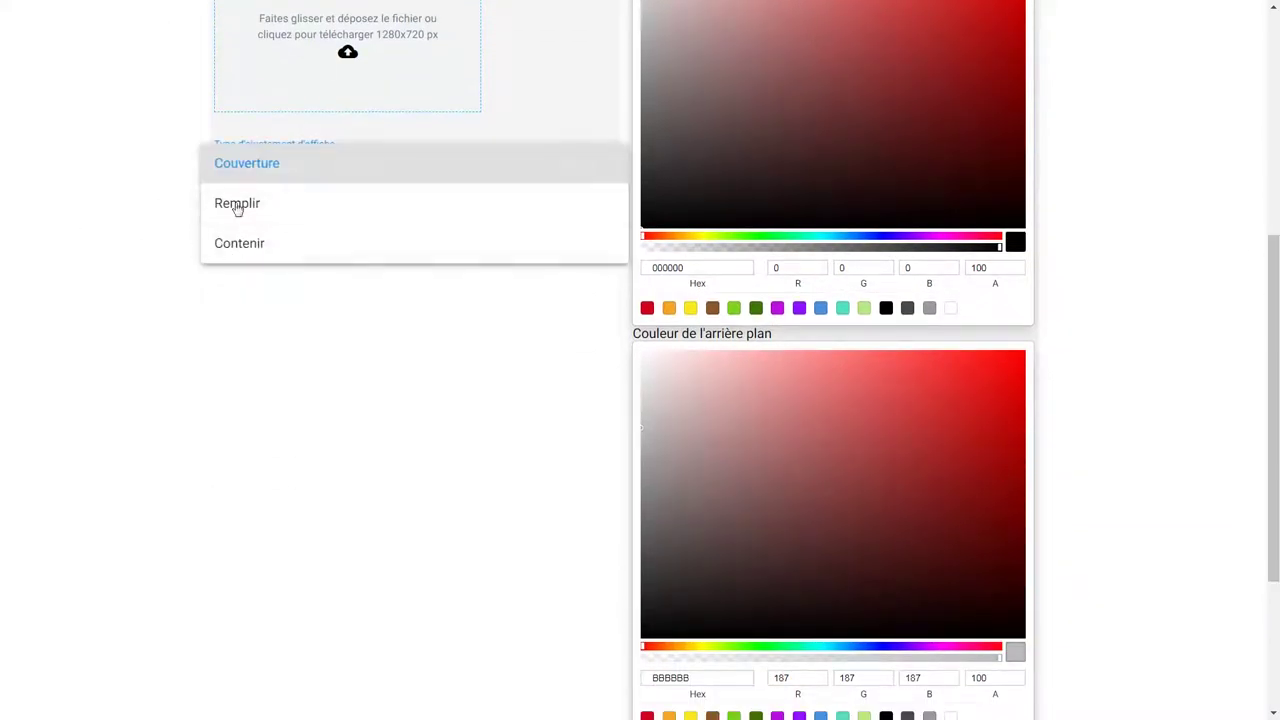
{"action": "left_click", "coordinate": [292, 383]}
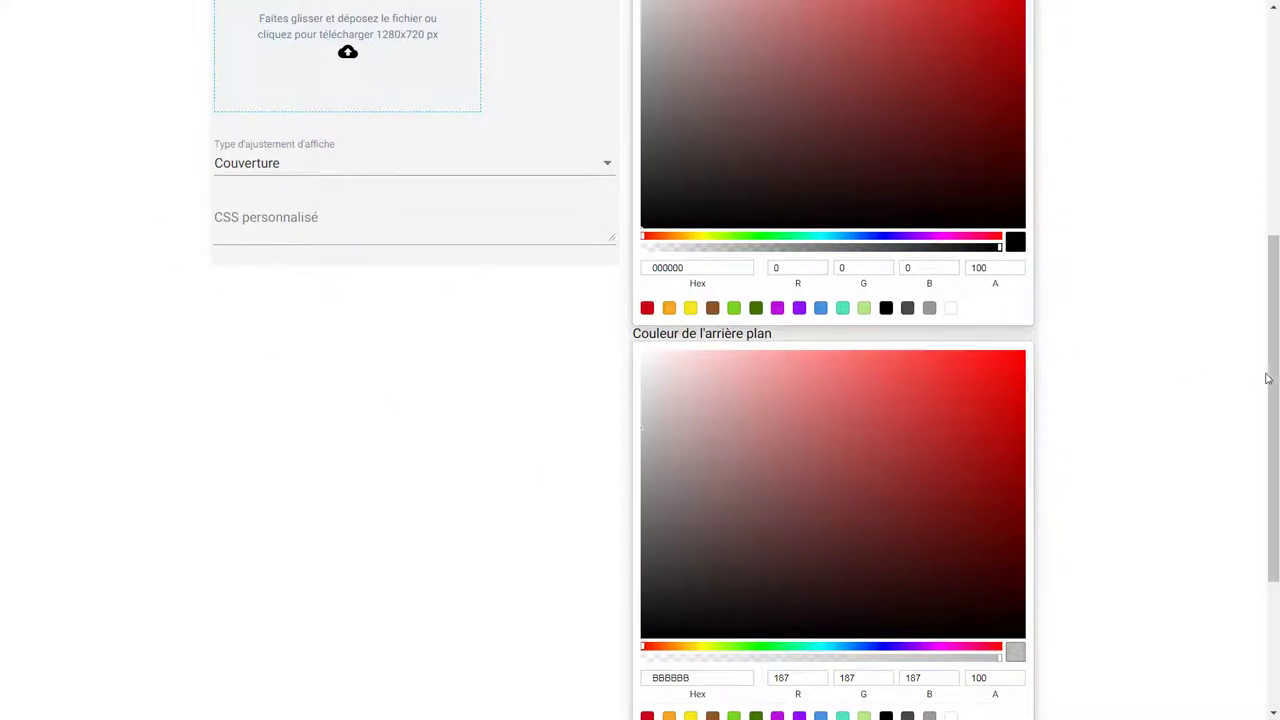
{"action": "scroll", "coordinate": [1262, 445], "scroll_direction": "down", "scroll_amount": 2}
{"action": "scroll", "coordinate": [1262, 445], "scroll_direction": "down", "scroll_amount": 2}
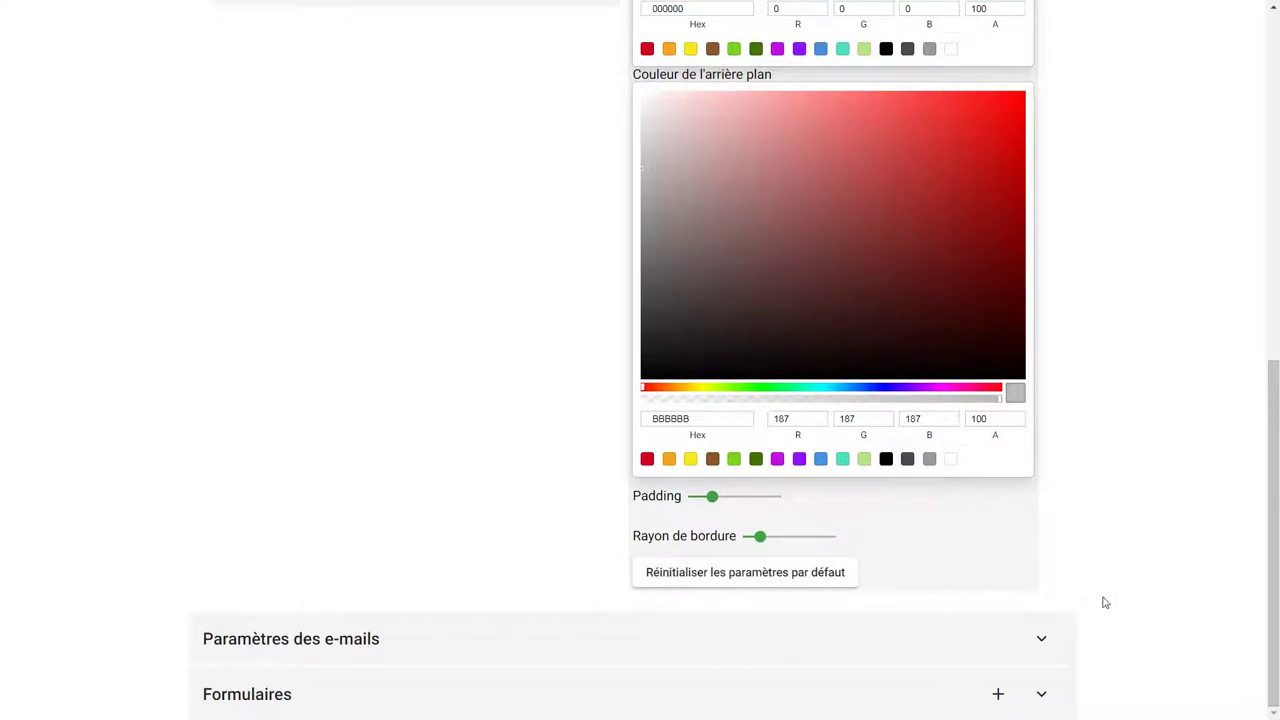
Step: Review the webinar's e-mail settings, including the time zone, date format and message tags
{"action": "left_click", "coordinate": [1035, 640]}
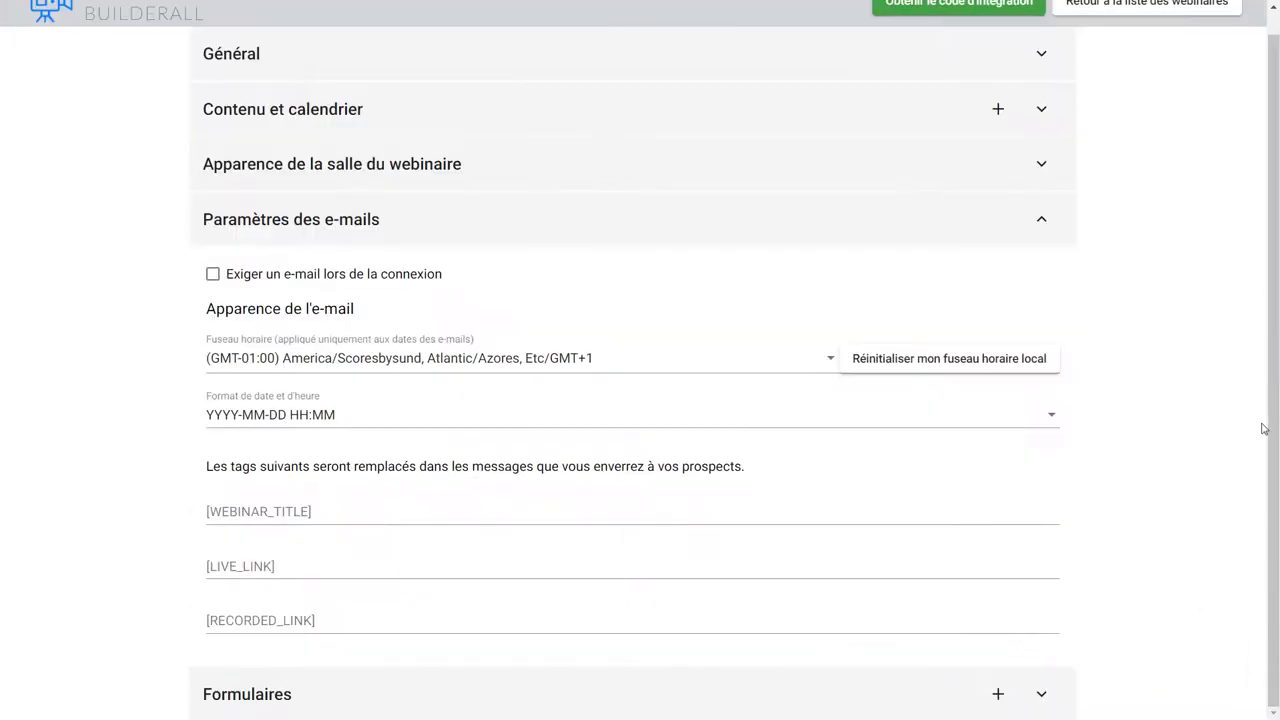
{"action": "left_click_drag", "start_coordinate": [1274, 578], "coordinate": [1267, 401]}
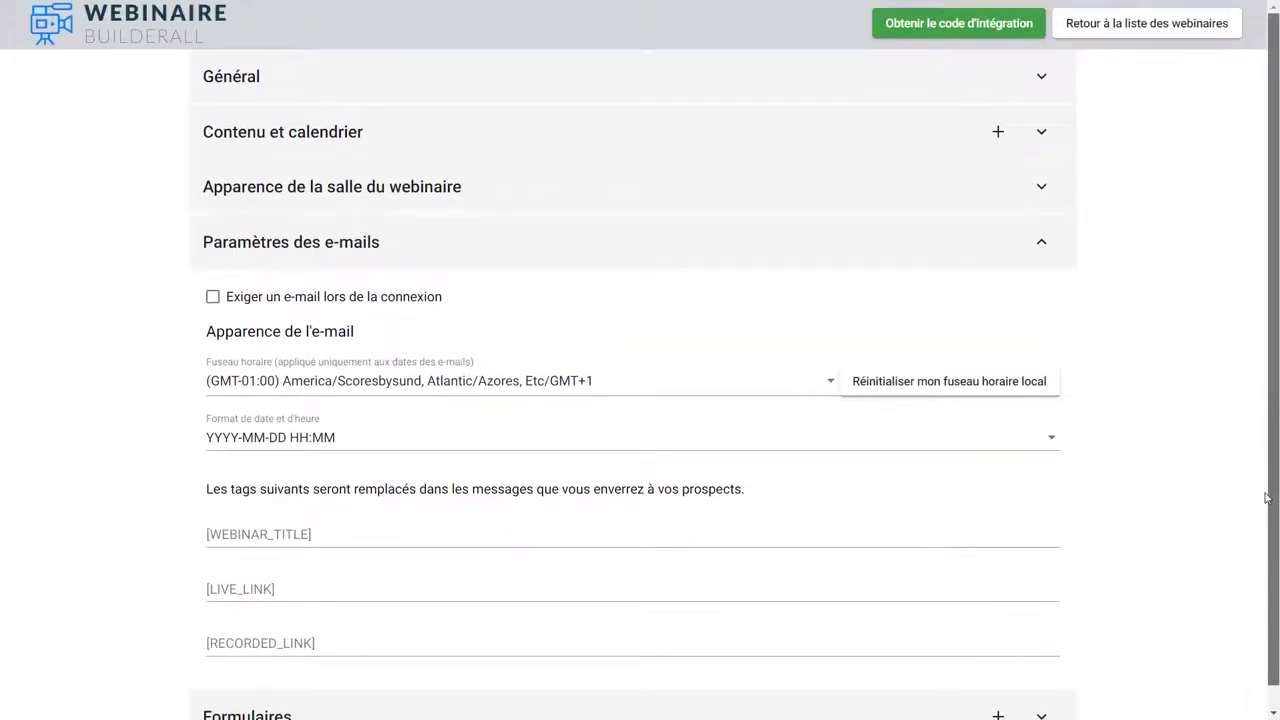
{"action": "left_click_drag", "start_coordinate": [1266, 497], "coordinate": [1274, 542]}
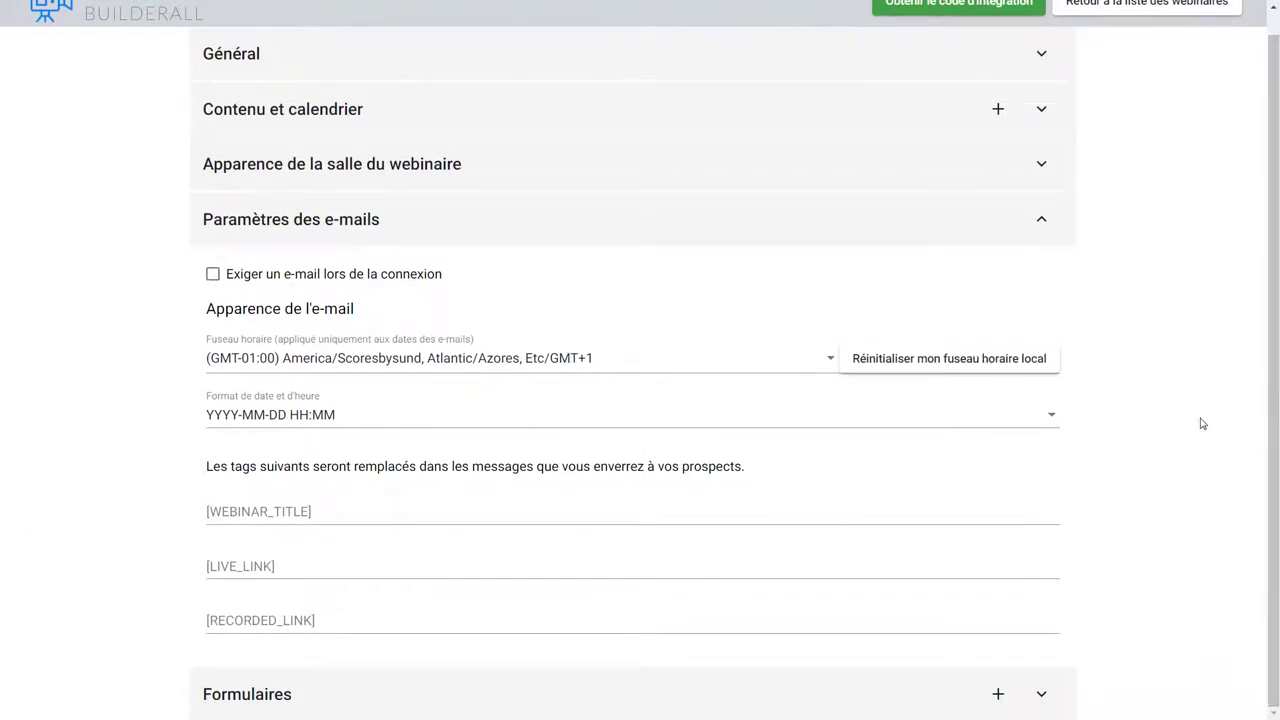
{"action": "scroll", "coordinate": [1276, 470], "scroll_direction": "up", "scroll_amount": 1}
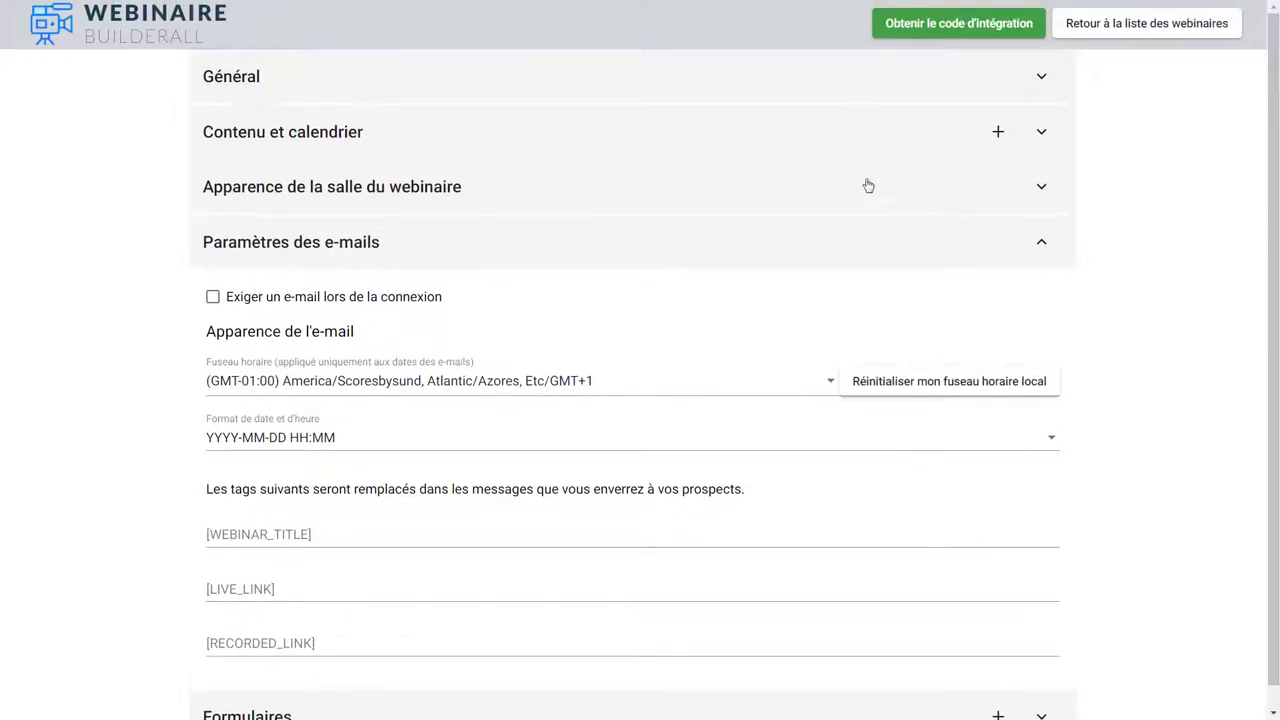
Step: Review the general settings and the event's content and calendar settings again
{"action": "left_click", "coordinate": [1039, 136]}
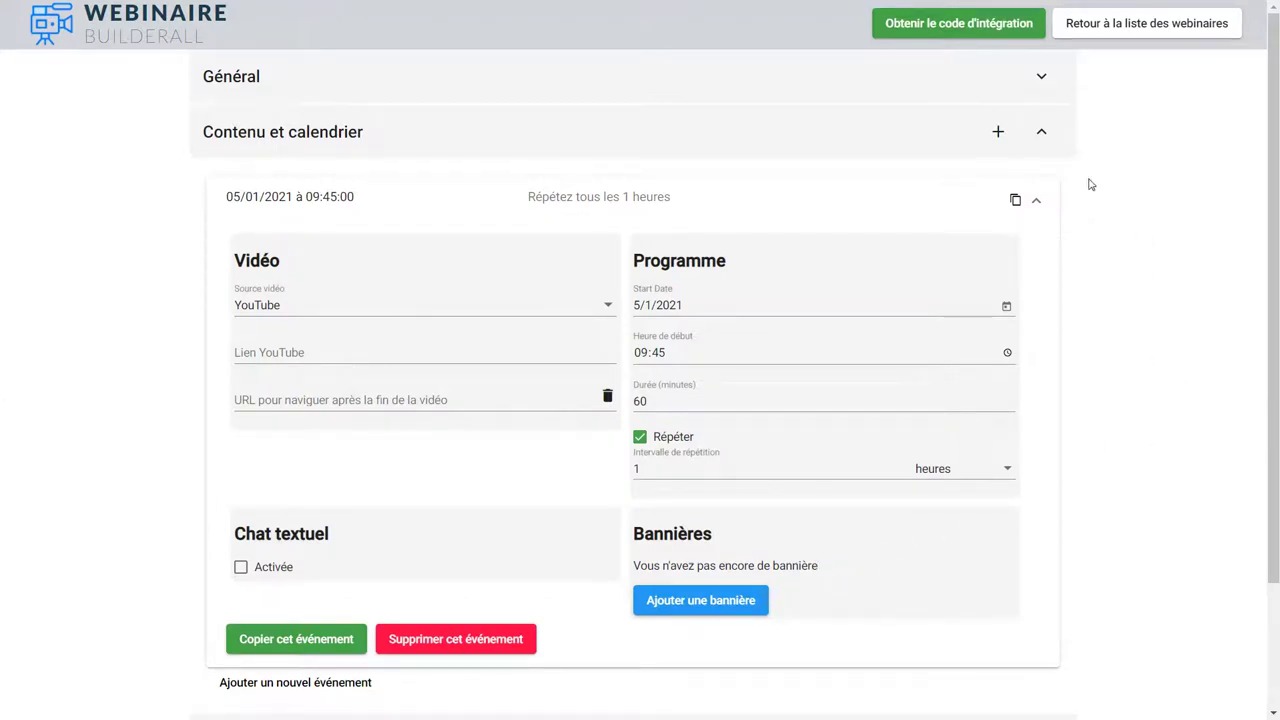
{"action": "left_click", "coordinate": [1040, 80]}
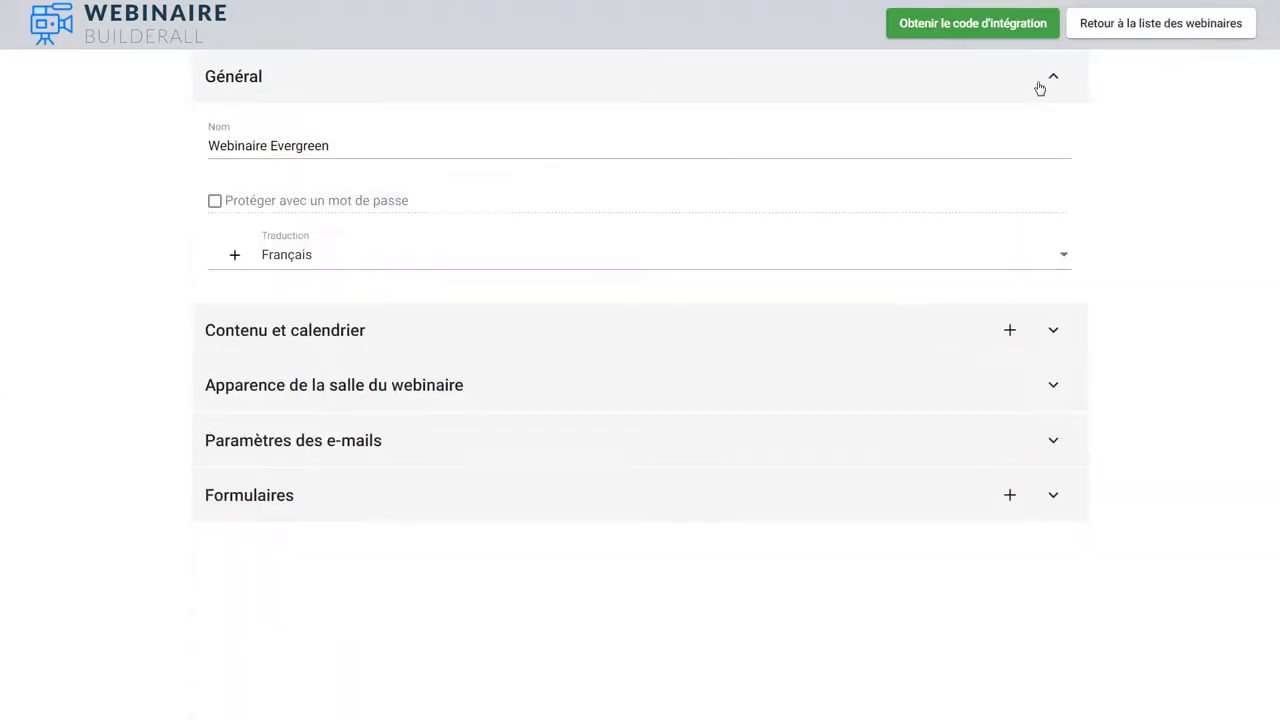
{"action": "left_click", "coordinate": [1056, 333]}
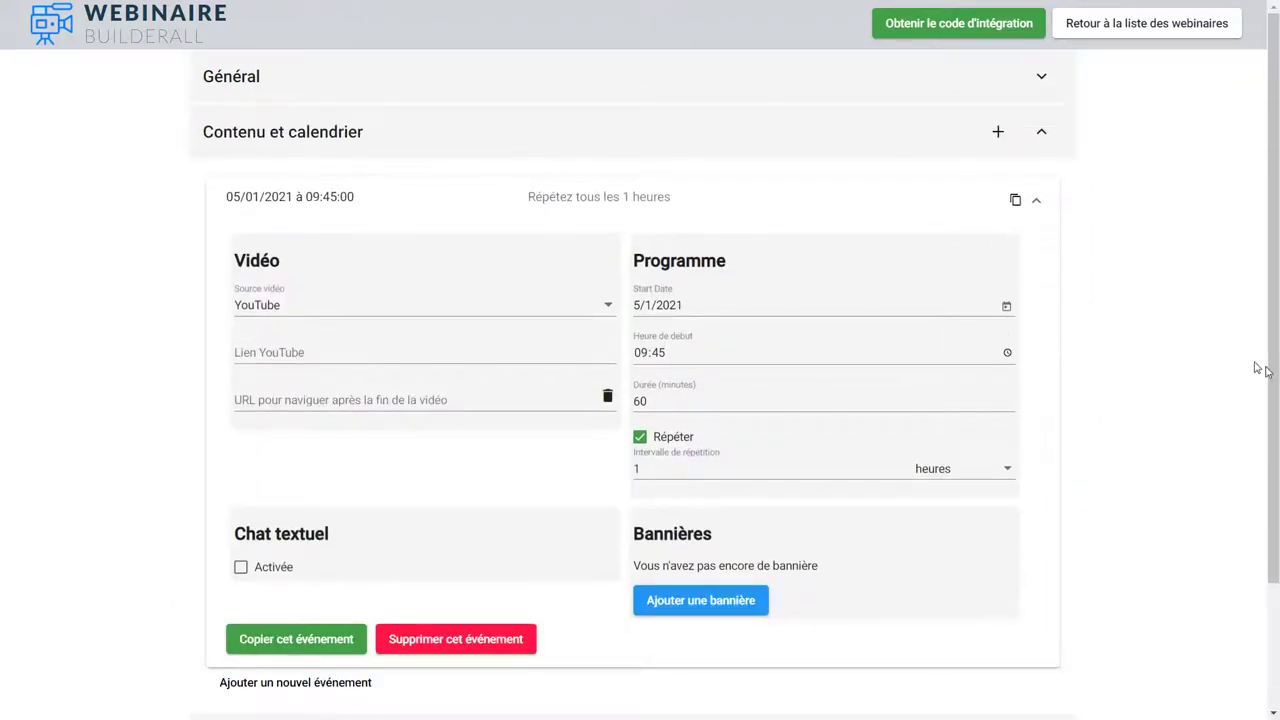
Step: Review the webinar room's appearance and countdown settings, and open the e-mail settings
{"action": "scroll", "coordinate": [700, 450], "scroll_direction": "down", "scroll_amount": 2}
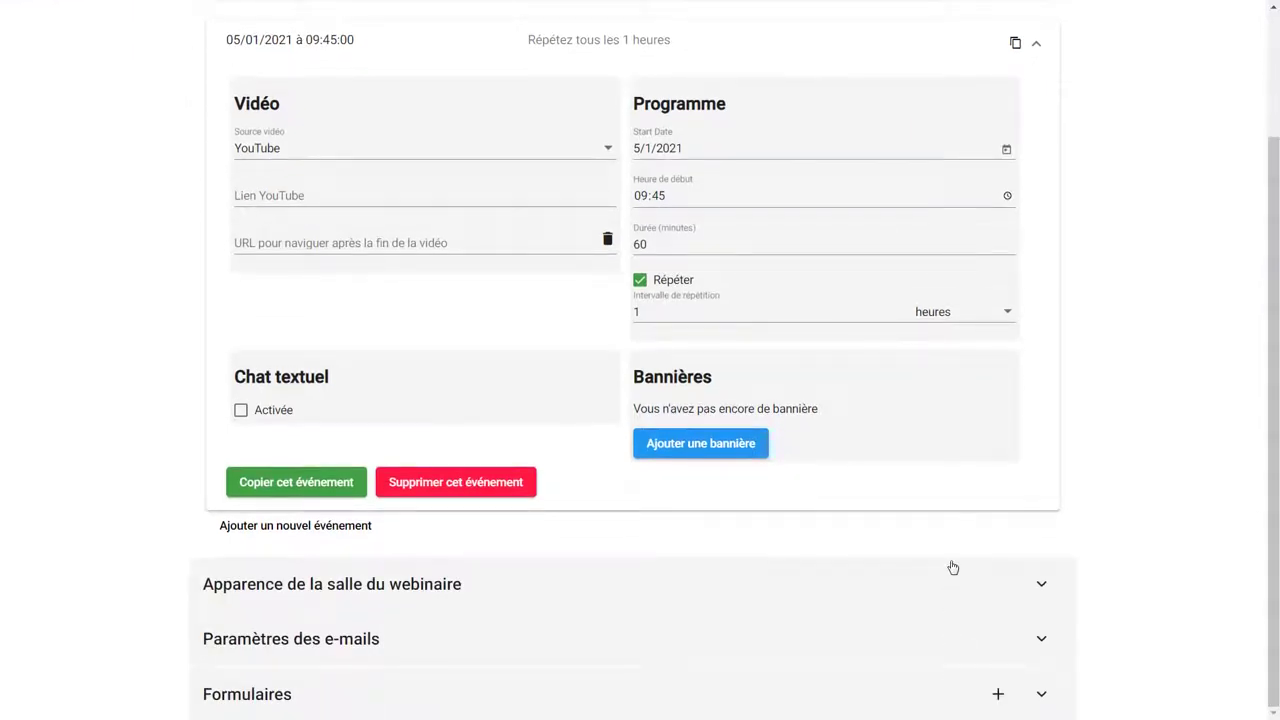
{"action": "left_click", "coordinate": [1043, 586]}
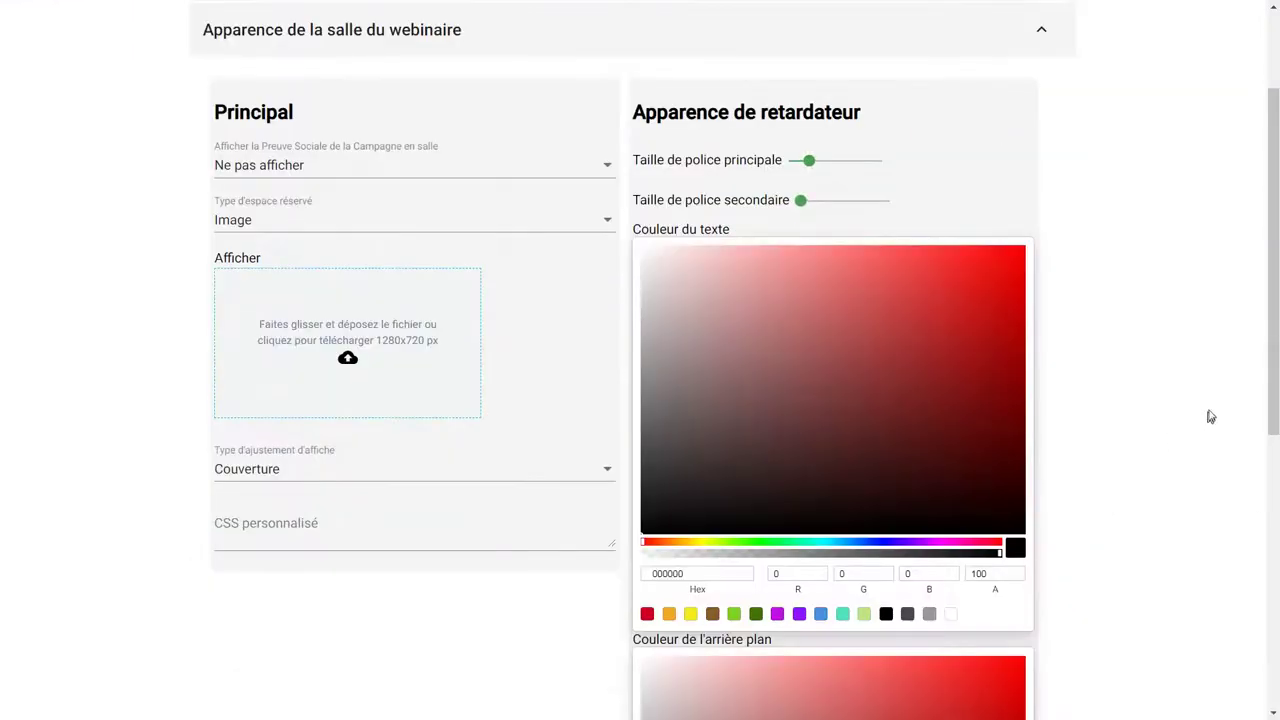
{"action": "left_click_drag", "start_coordinate": [1273, 420], "coordinate": [1273, 692]}
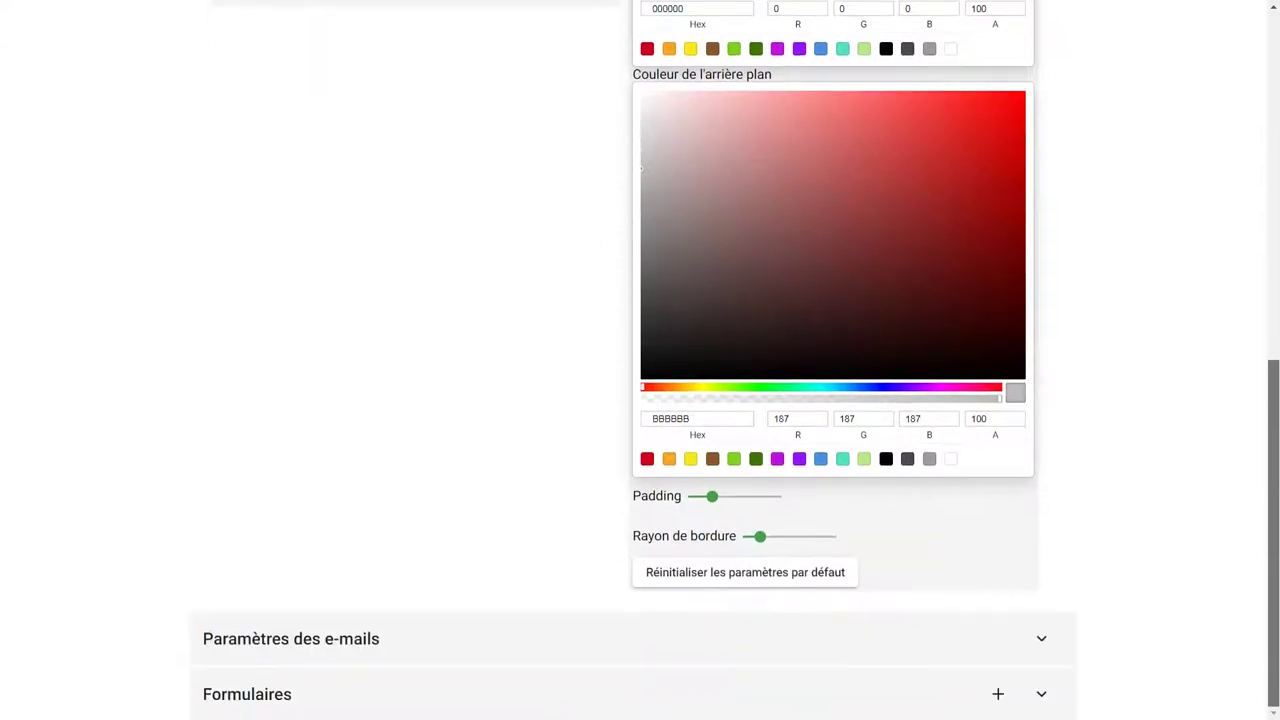
{"action": "left_click", "coordinate": [1042, 636]}
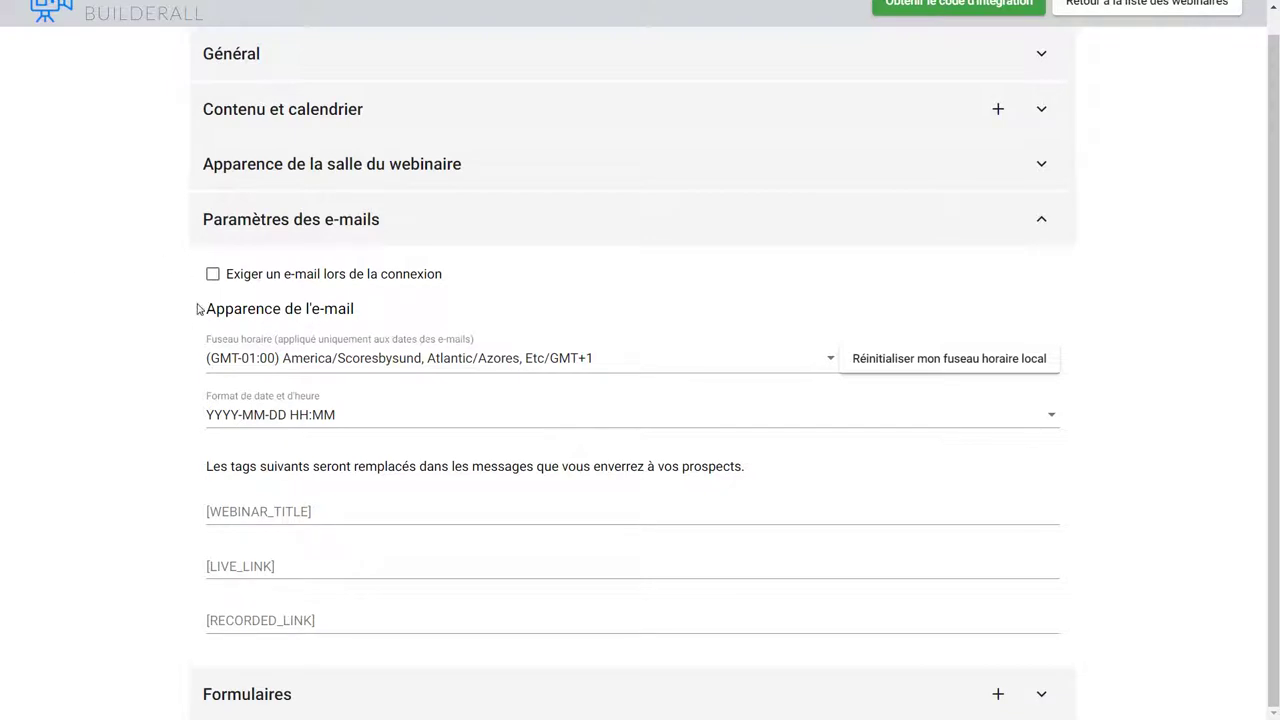
Step: Require an e-mail on connection in the webinar's e-mail settings
{"action": "left_click", "coordinate": [212, 276]}
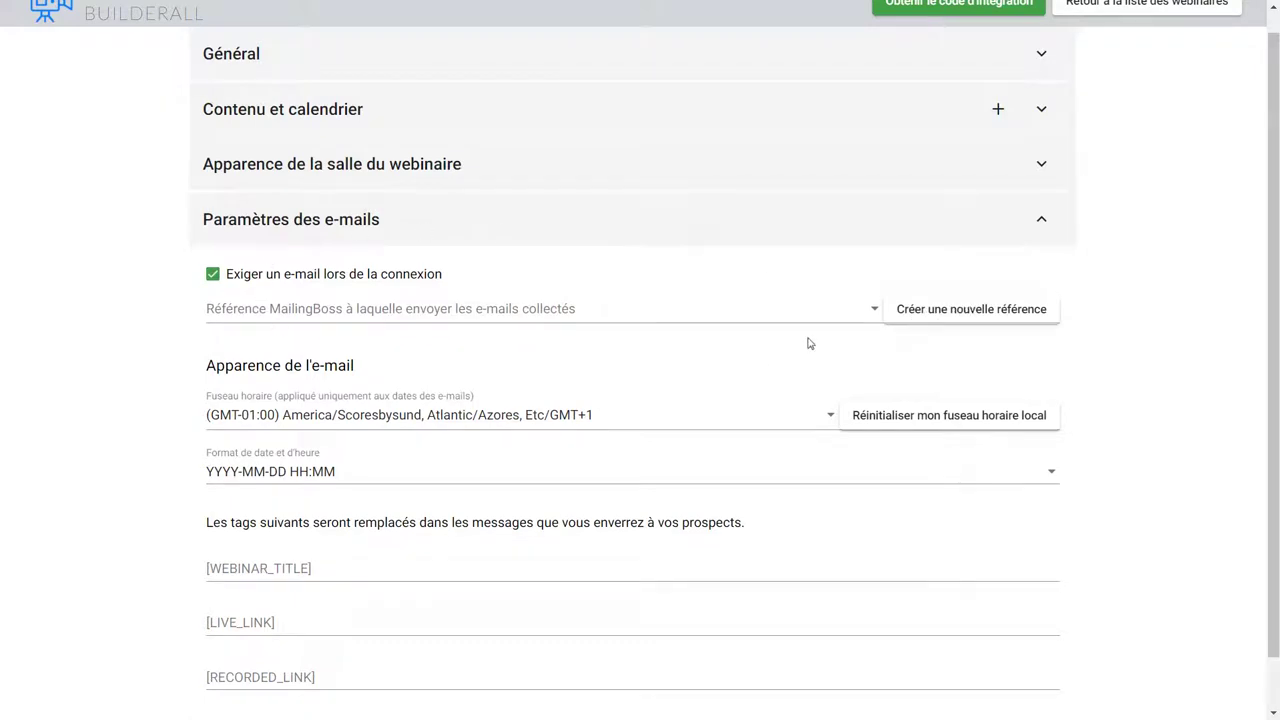
{"action": "left_click", "coordinate": [214, 277]}
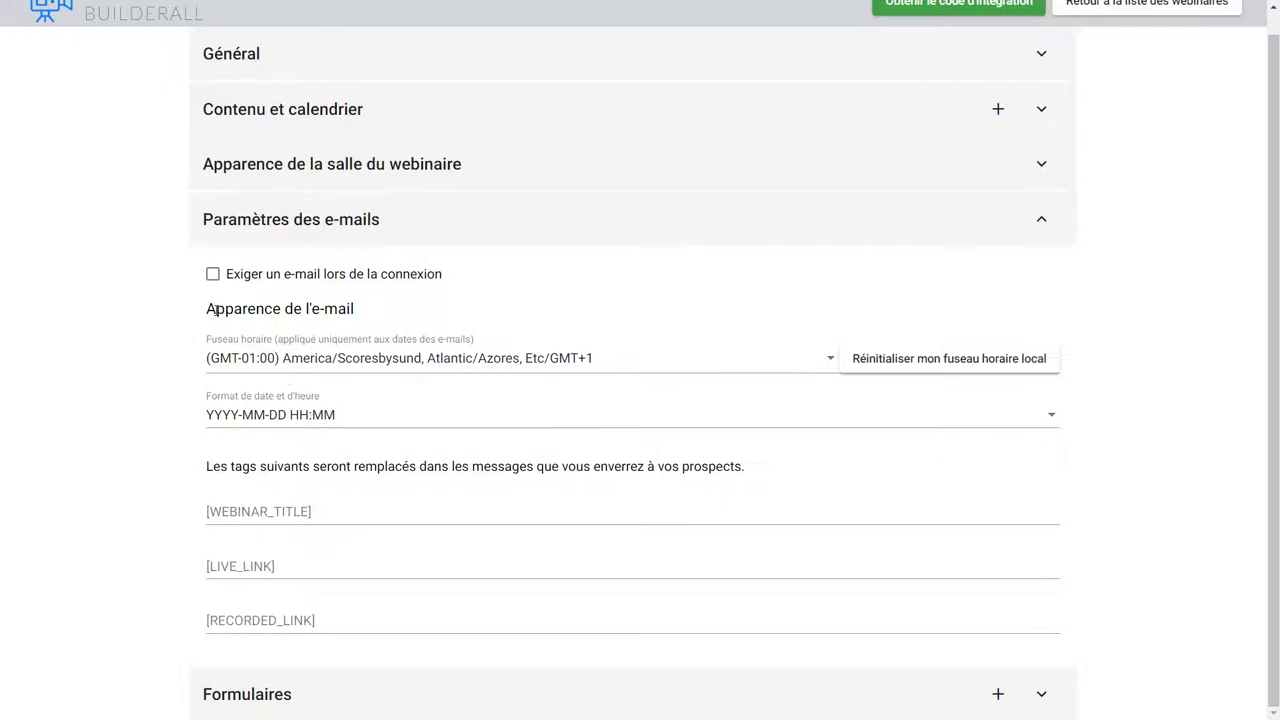
{"action": "left_click", "coordinate": [212, 274]}
{"action": "left_click", "coordinate": [212, 274]}
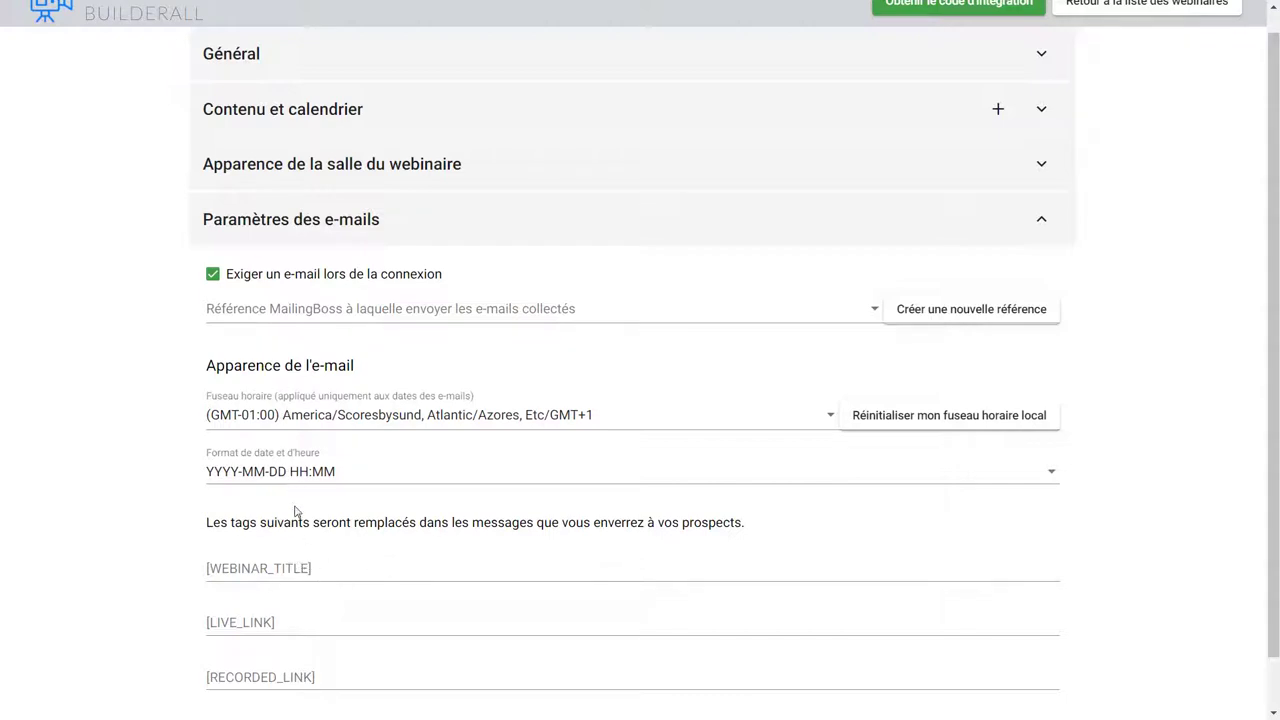
Step: Review the webinar title, live link and recorded link tags in the e-mail settings
{"action": "left_click", "coordinate": [245, 568]}
{"action": "left_click", "coordinate": [150, 584]}
{"action": "left_click_drag", "start_coordinate": [1275, 580], "coordinate": [1277, 546]}
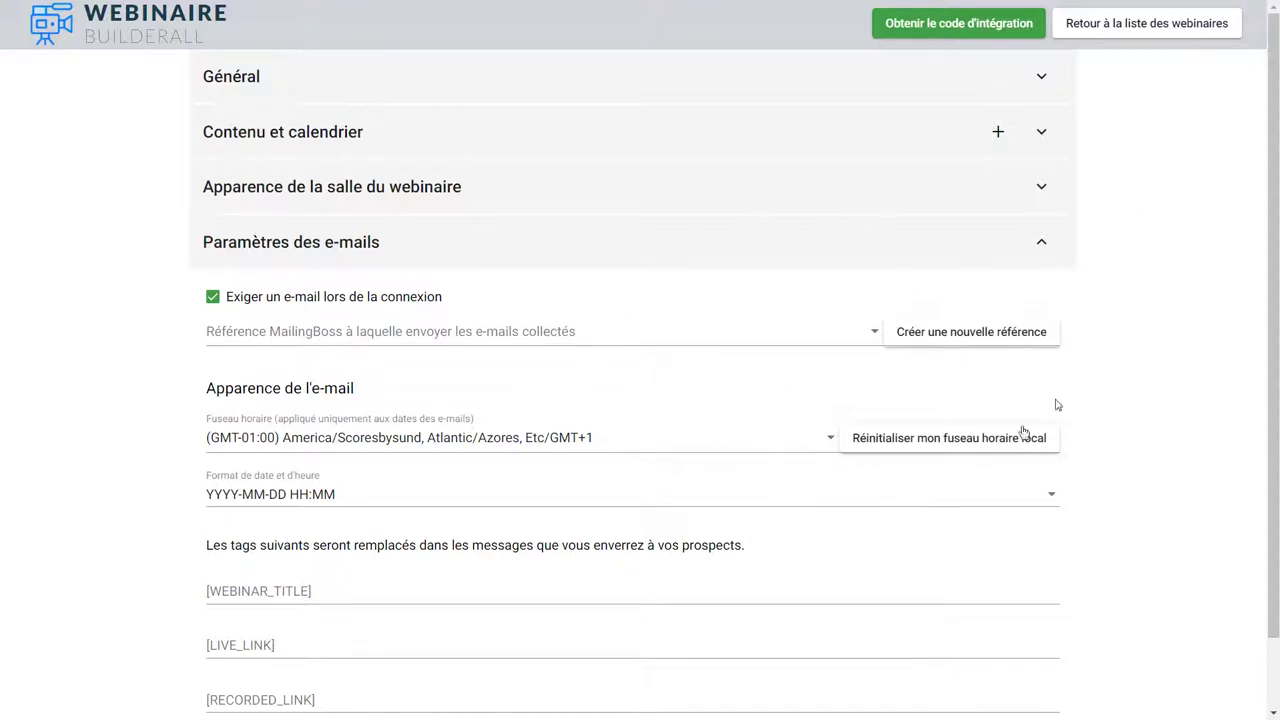
{"action": "scroll", "coordinate": [1275, 192], "scroll_direction": "down", "scroll_amount": 1}
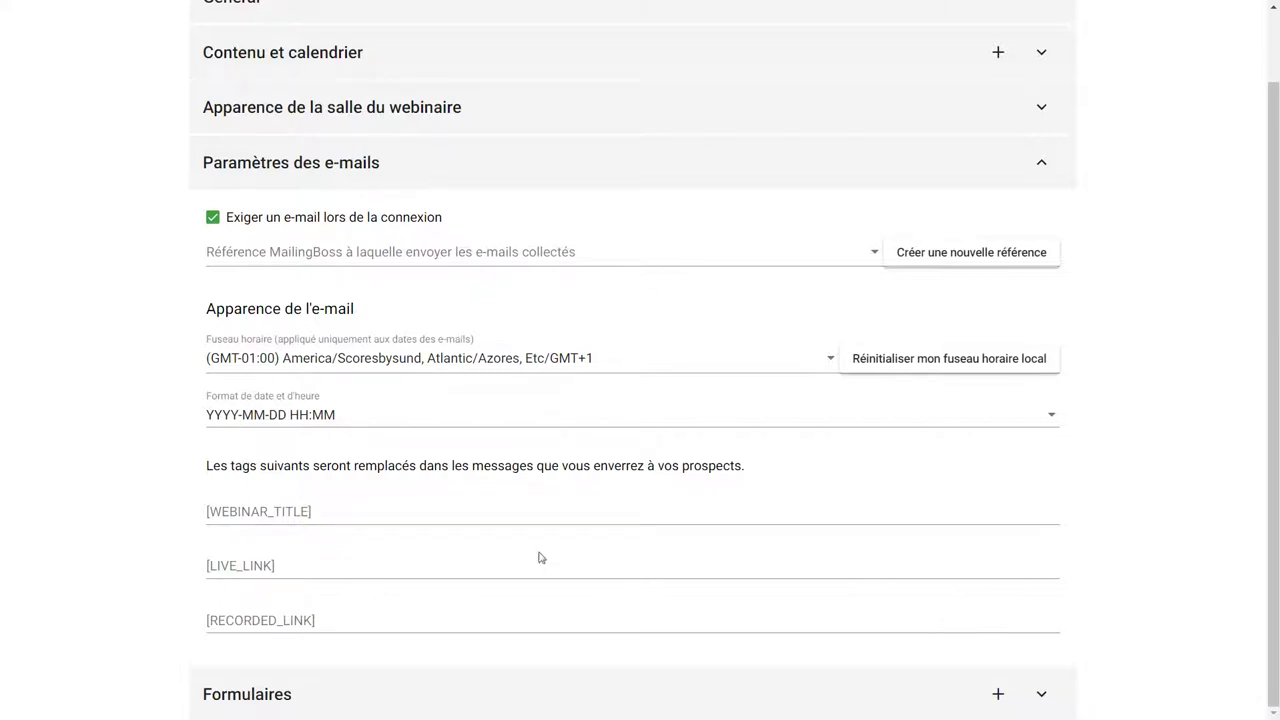
Step: Turn off the requirement to give an e-mail on connection
{"action": "left_click", "coordinate": [1043, 695]}
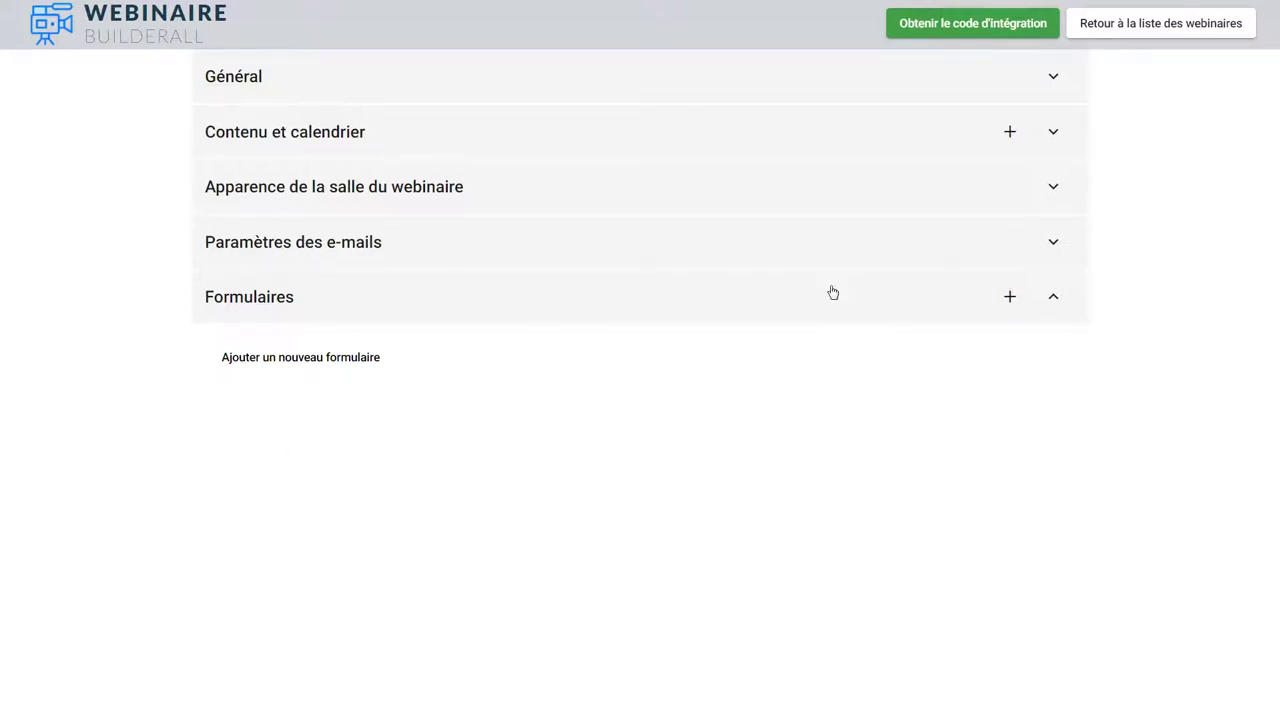
{"action": "left_click", "coordinate": [1054, 244]}
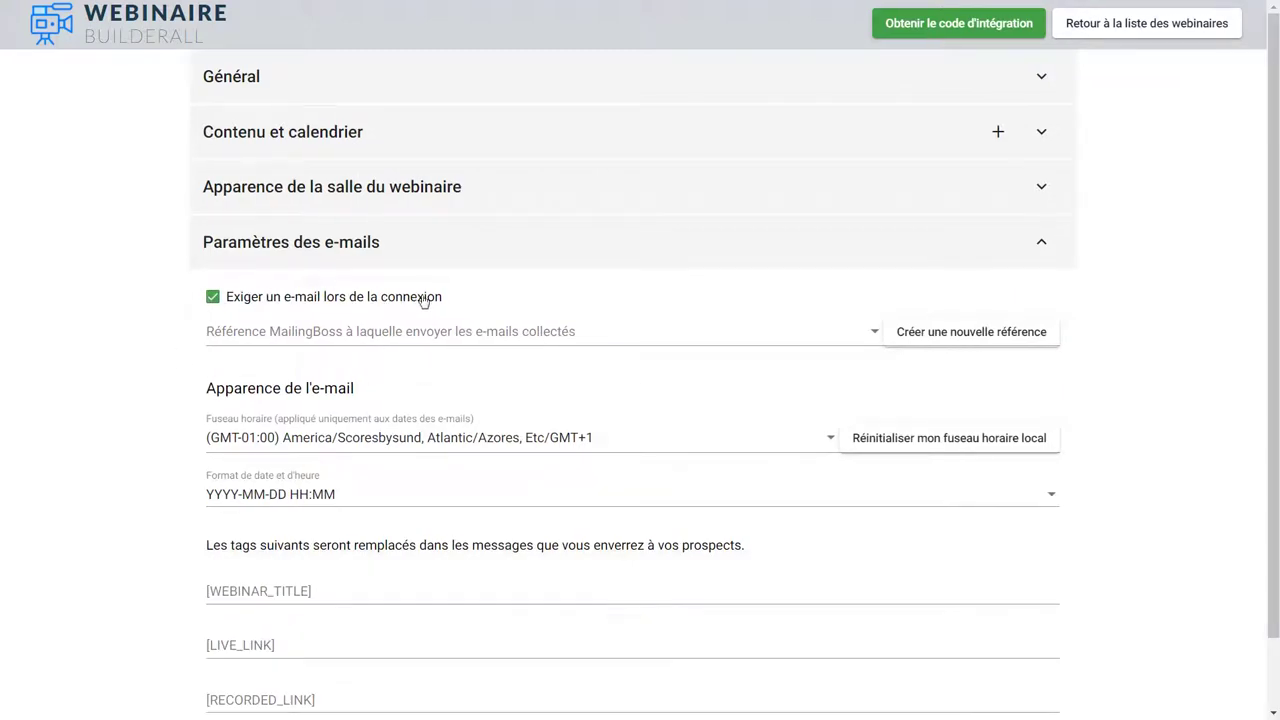
{"action": "left_click", "coordinate": [212, 297]}
{"action": "left_click", "coordinate": [212, 297]}
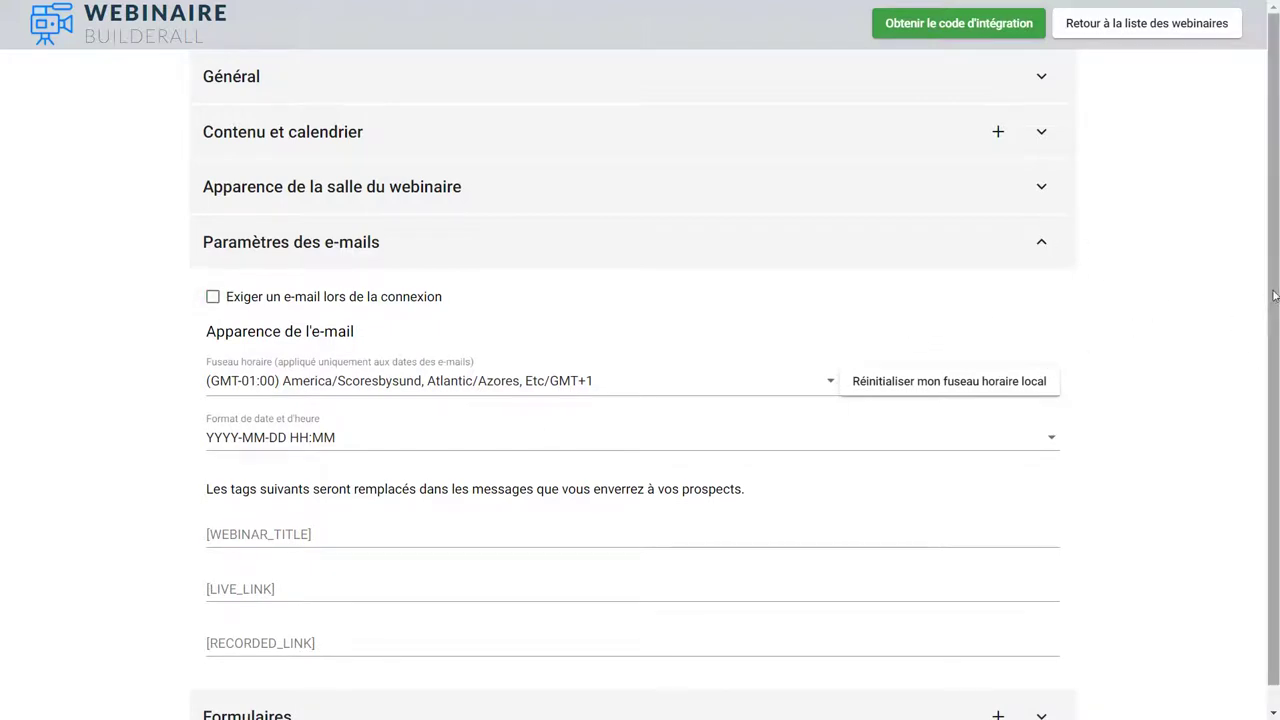
Step: Create a new webinar form named "Formulaire evergreen"
{"action": "scroll", "coordinate": [1274, 293], "scroll_direction": "down", "scroll_amount": 1}
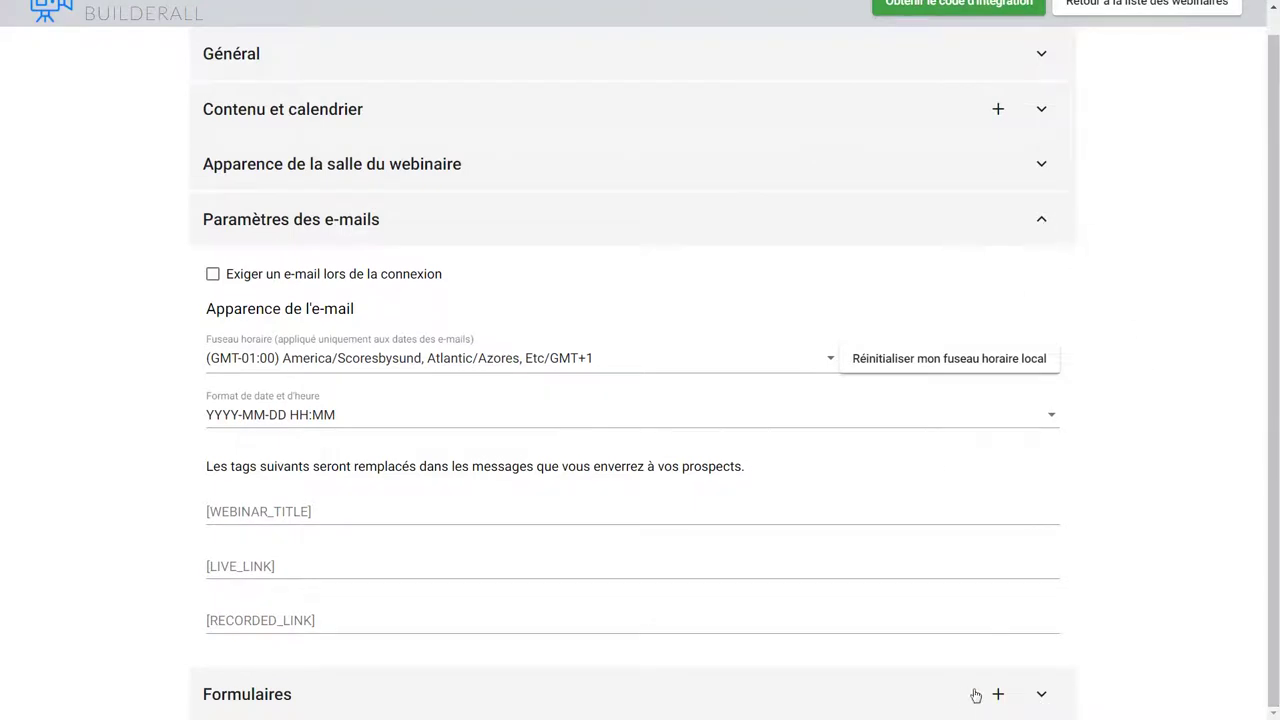
{"action": "left_click", "coordinate": [1040, 696]}
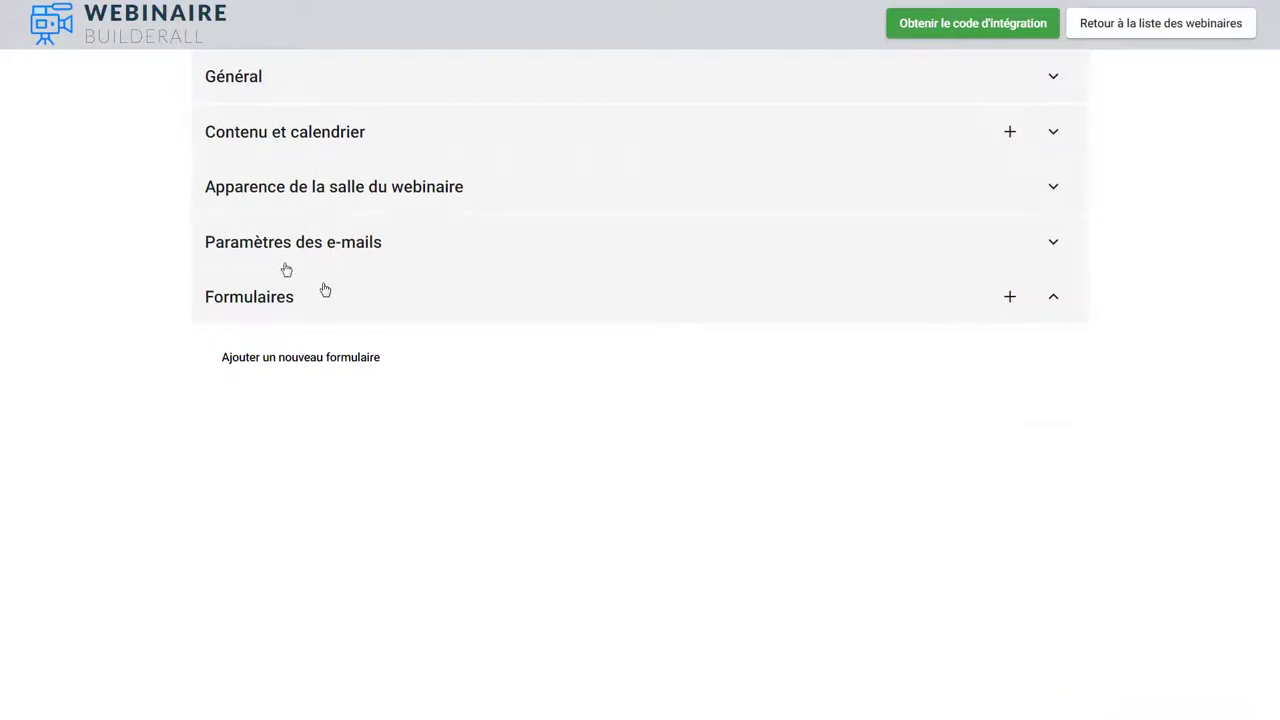
{"action": "left_click", "coordinate": [297, 360]}
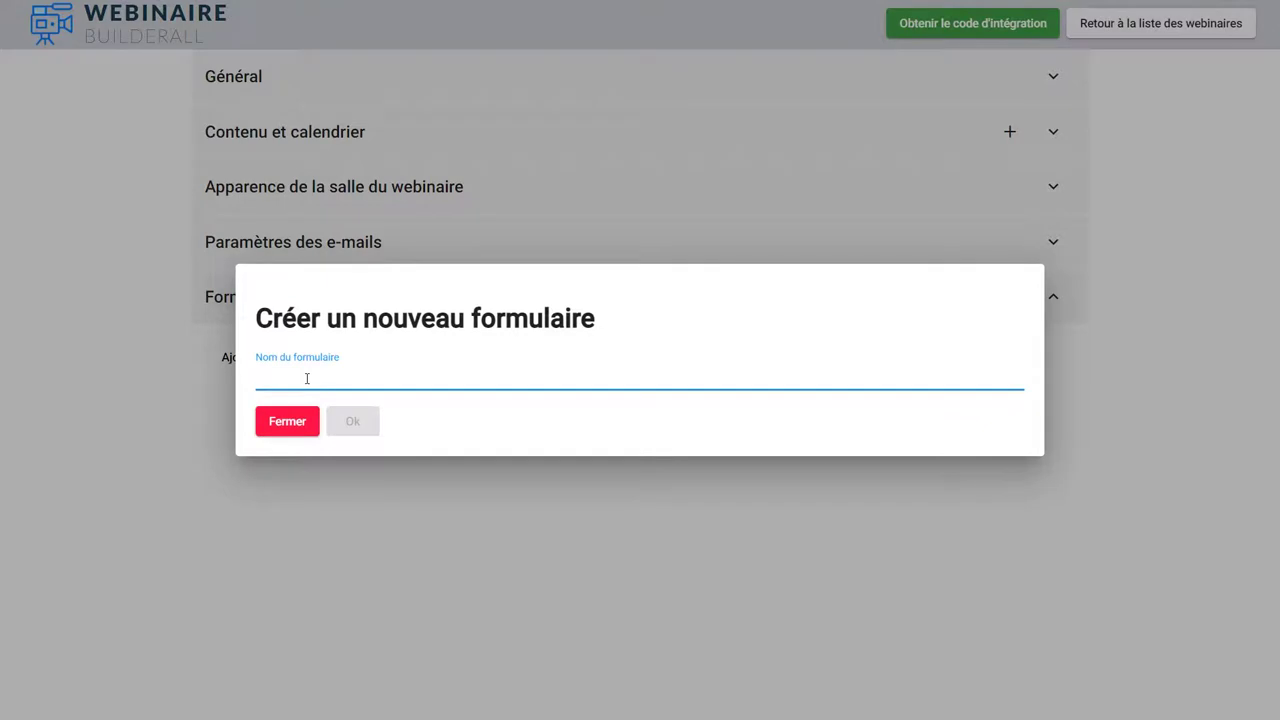
{"action": "type", "text": "Form"}
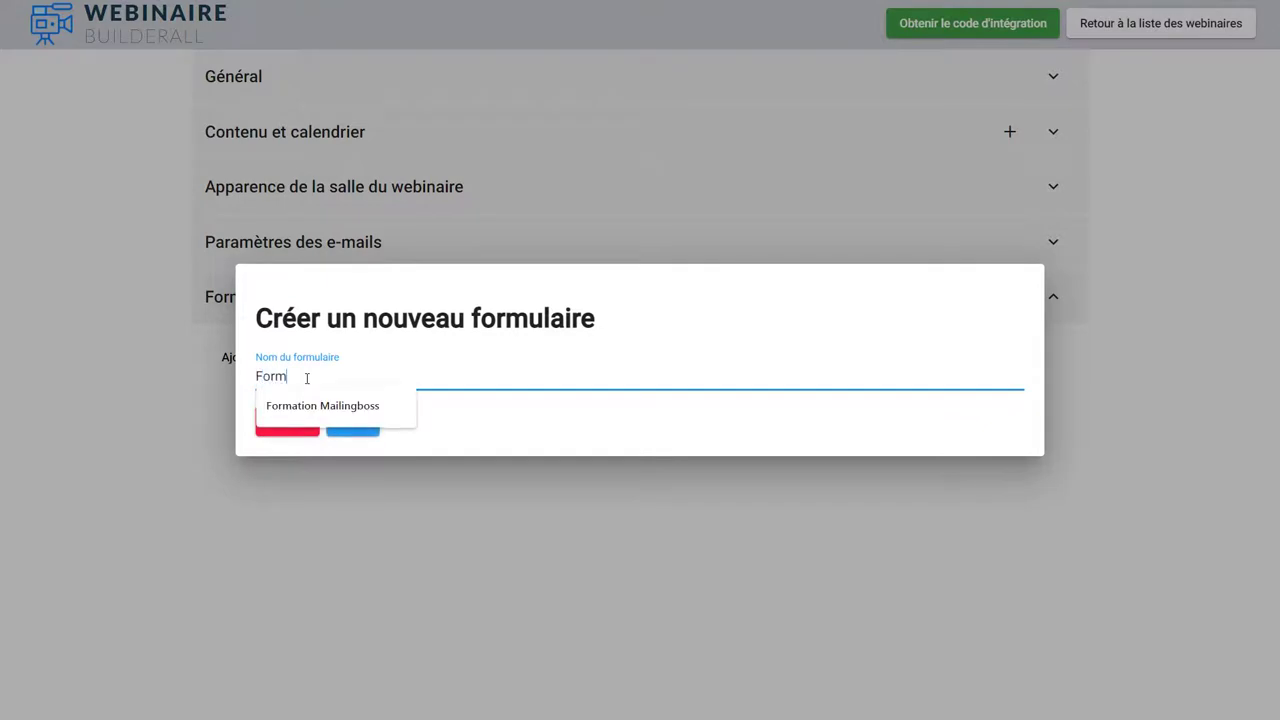
{"action": "type", "text": "ulaire evergreen"}
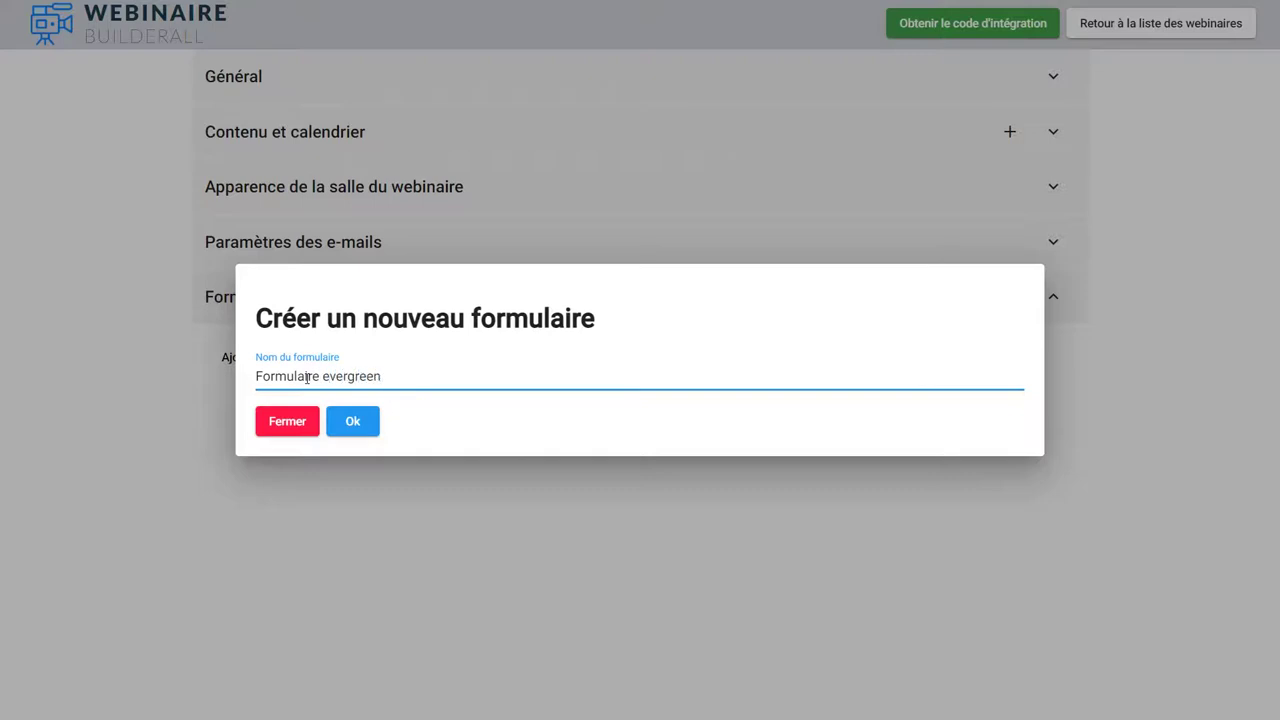
{"action": "left_click", "coordinate": [366, 426]}
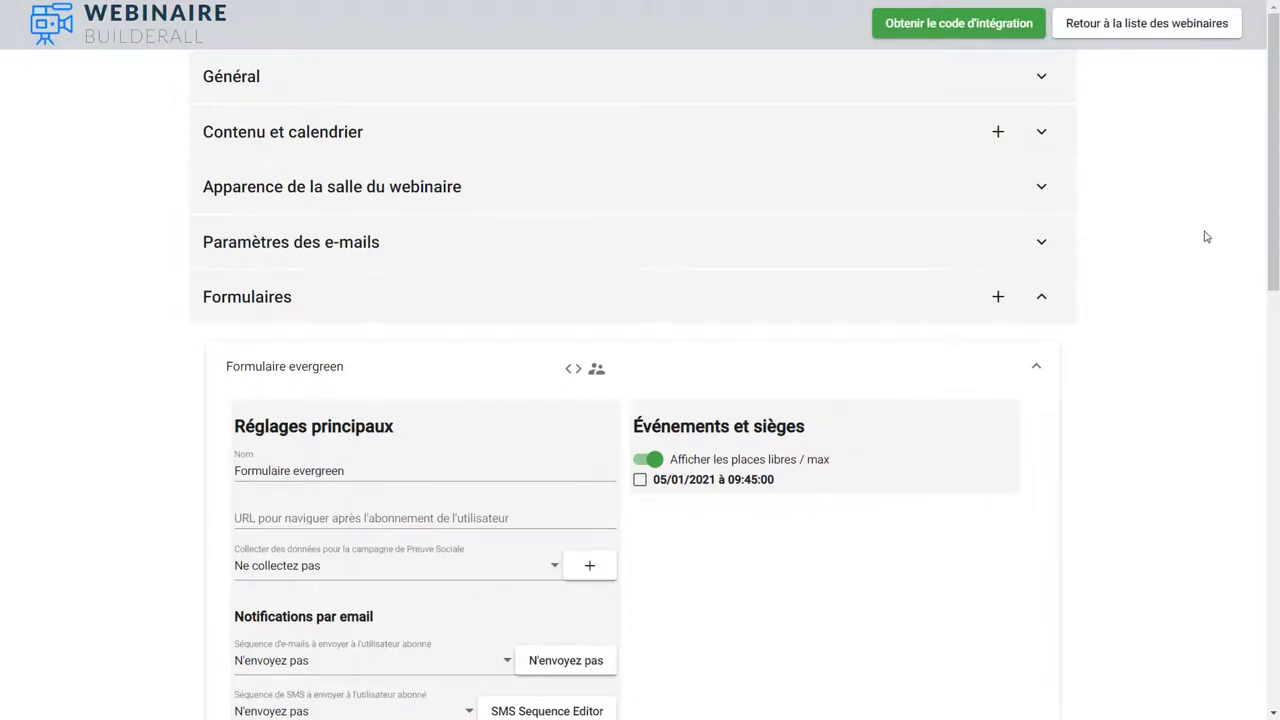
Step: Review the form's main settings, including the URL to open after a user subscribes
{"action": "left_click_drag", "start_coordinate": [1267, 187], "coordinate": [1248, 276]}
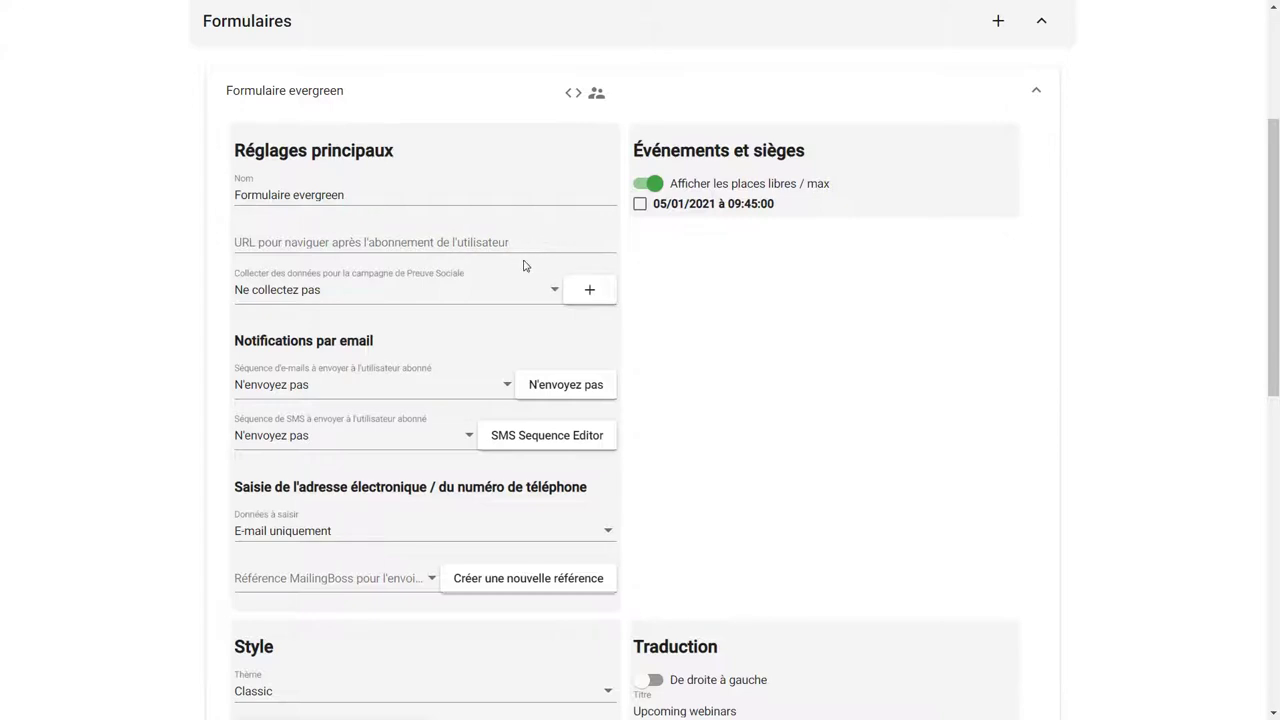
{"action": "left_click", "coordinate": [447, 241]}
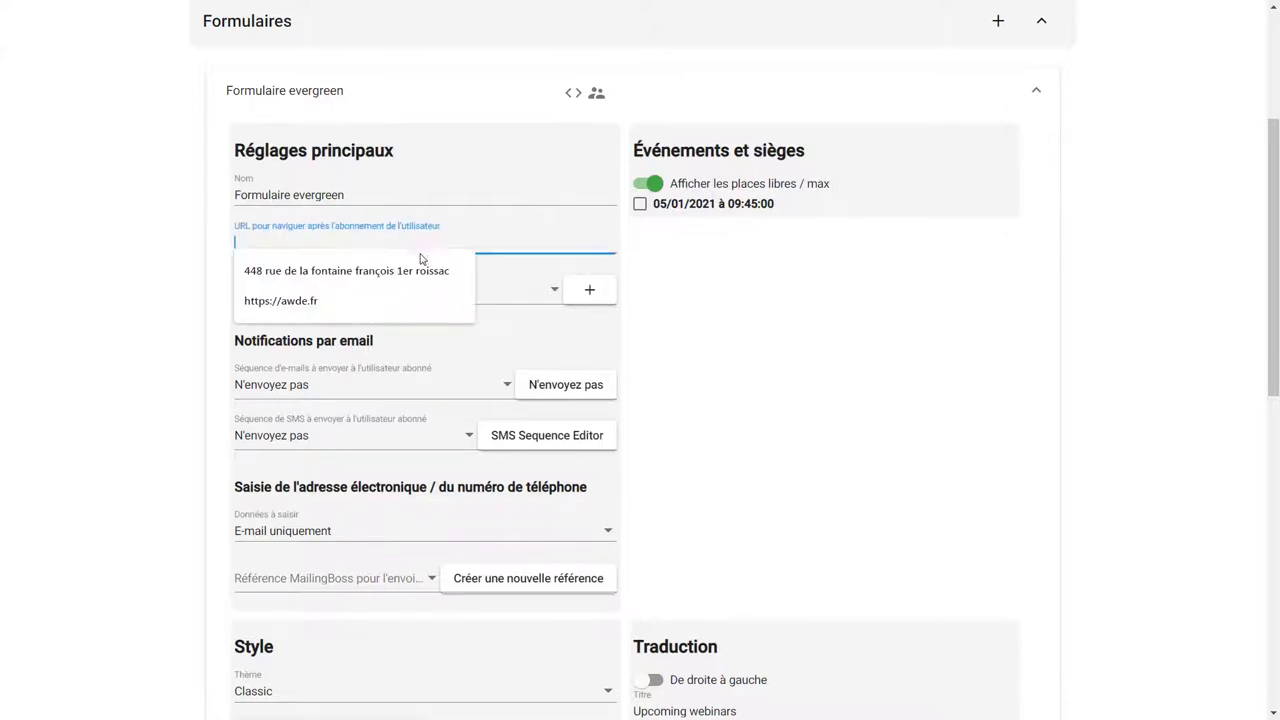
{"action": "left_click", "coordinate": [149, 288]}
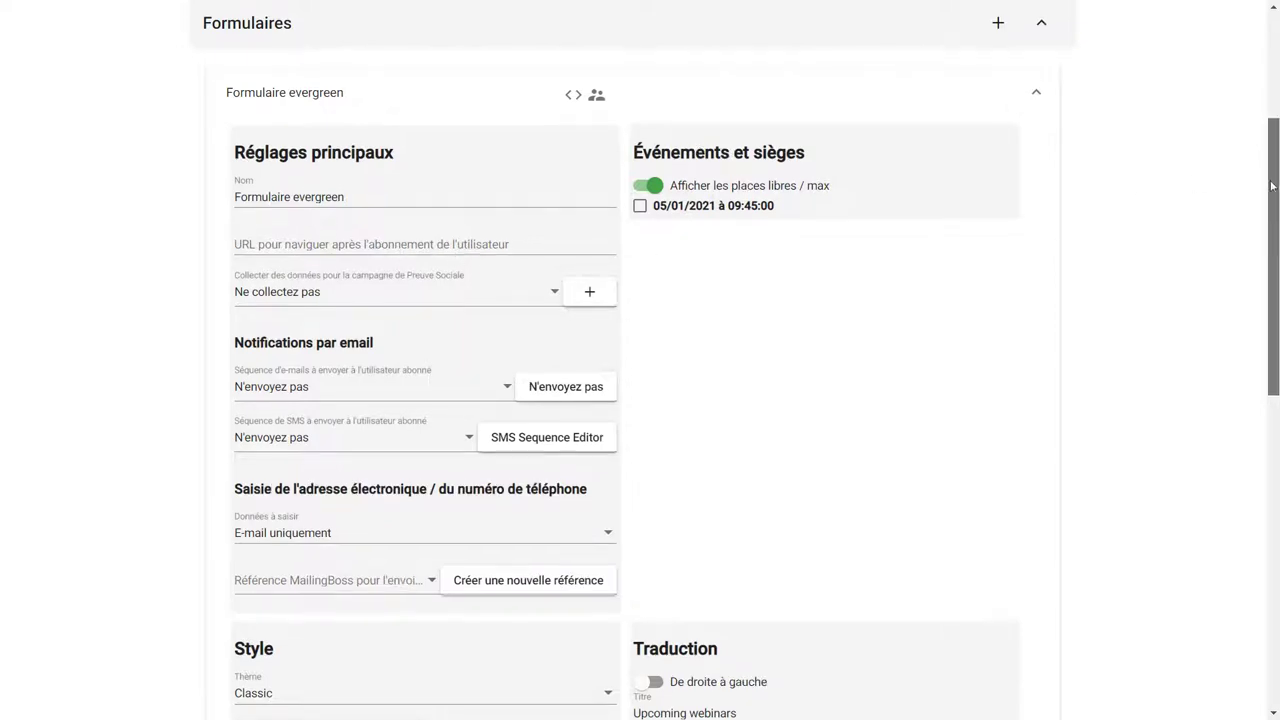
Step: View the webinar's direct link and embed code
{"action": "left_click_drag", "start_coordinate": [1272, 230], "coordinate": [950, 40]}
{"action": "left_click", "coordinate": [982, 30]}
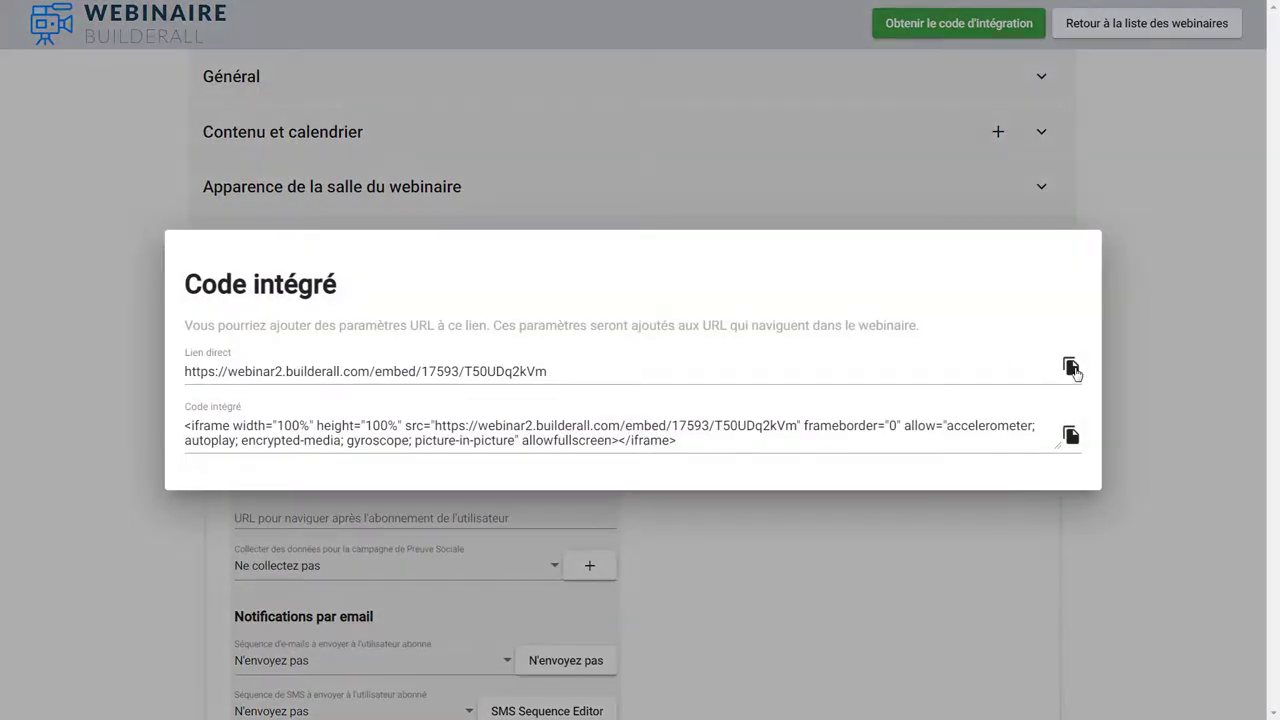
{"action": "left_click", "coordinate": [1160, 335]}
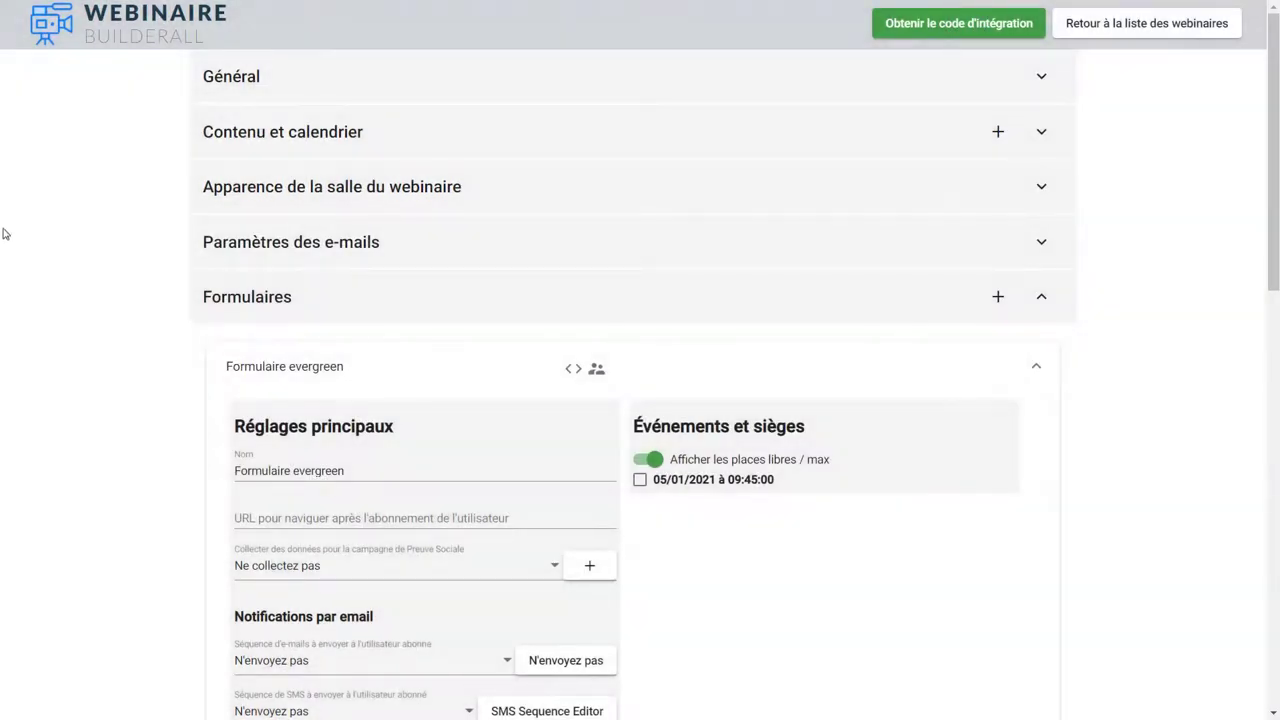
Step: Examine the form's social proof campaign choices and the dialog for creating a new campaign
{"action": "left_click_drag", "start_coordinate": [1272, 244], "coordinate": [1272, 382]}
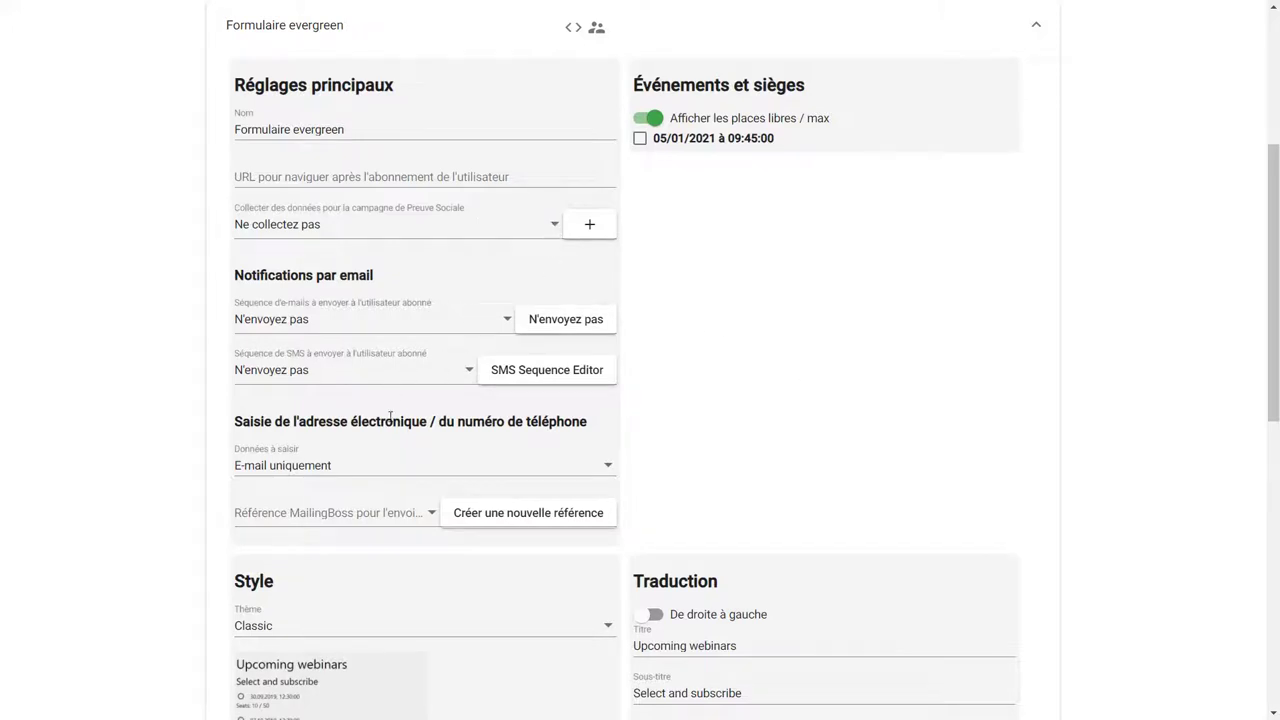
{"action": "left_click", "coordinate": [554, 230]}
{"action": "left_click", "coordinate": [623, 266]}
{"action": "left_click", "coordinate": [590, 230]}
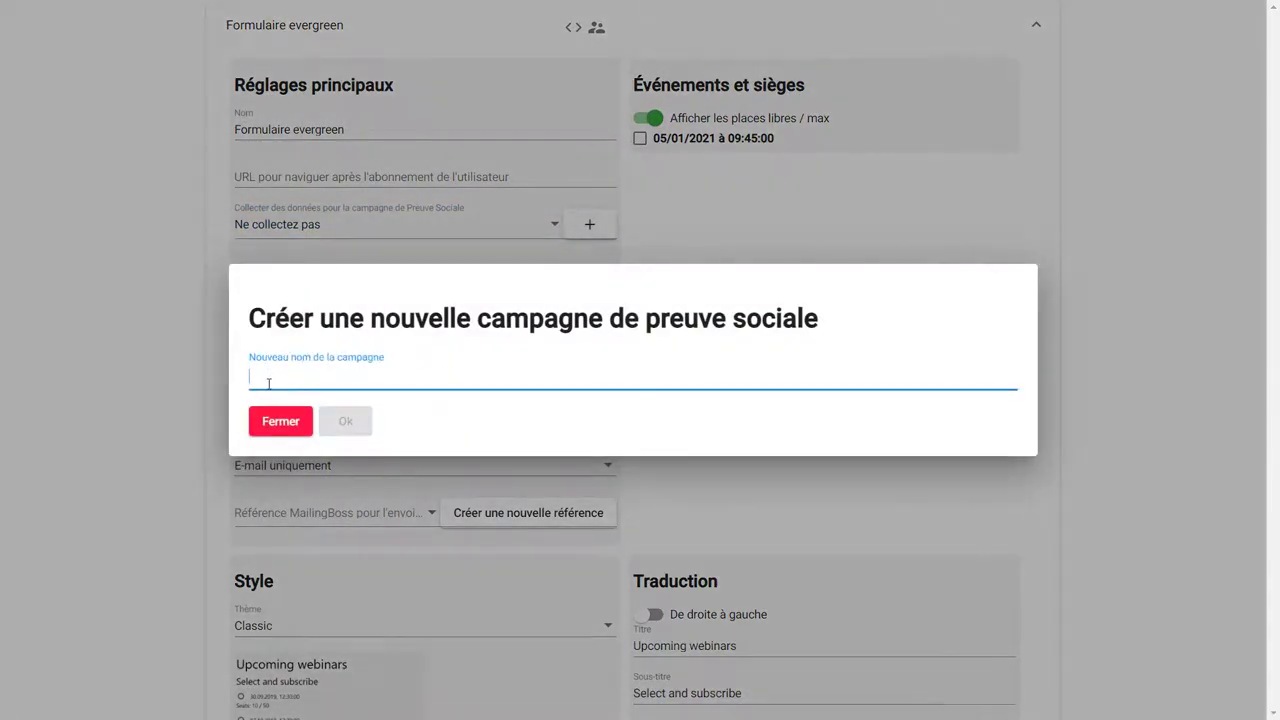
{"action": "left_click", "coordinate": [1066, 334]}
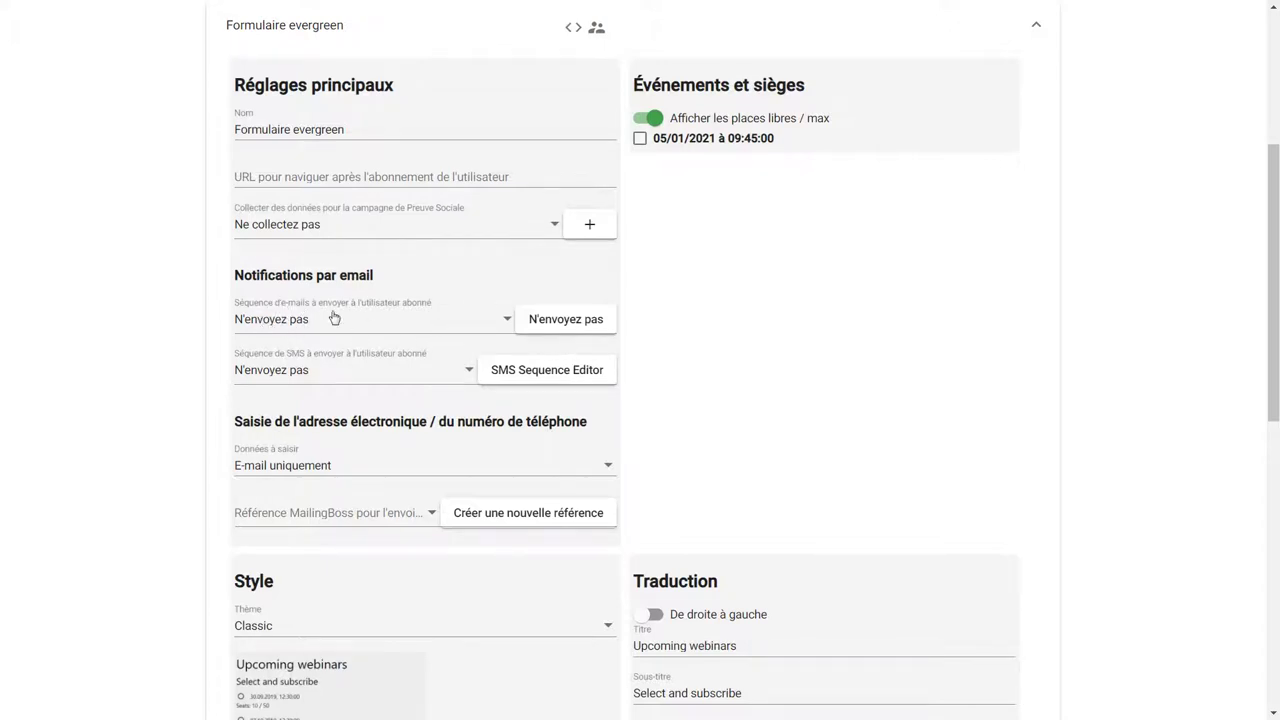
Step: Examine the e-mail sequences available to send to subscribed users
{"action": "left_click", "coordinate": [509, 323]}
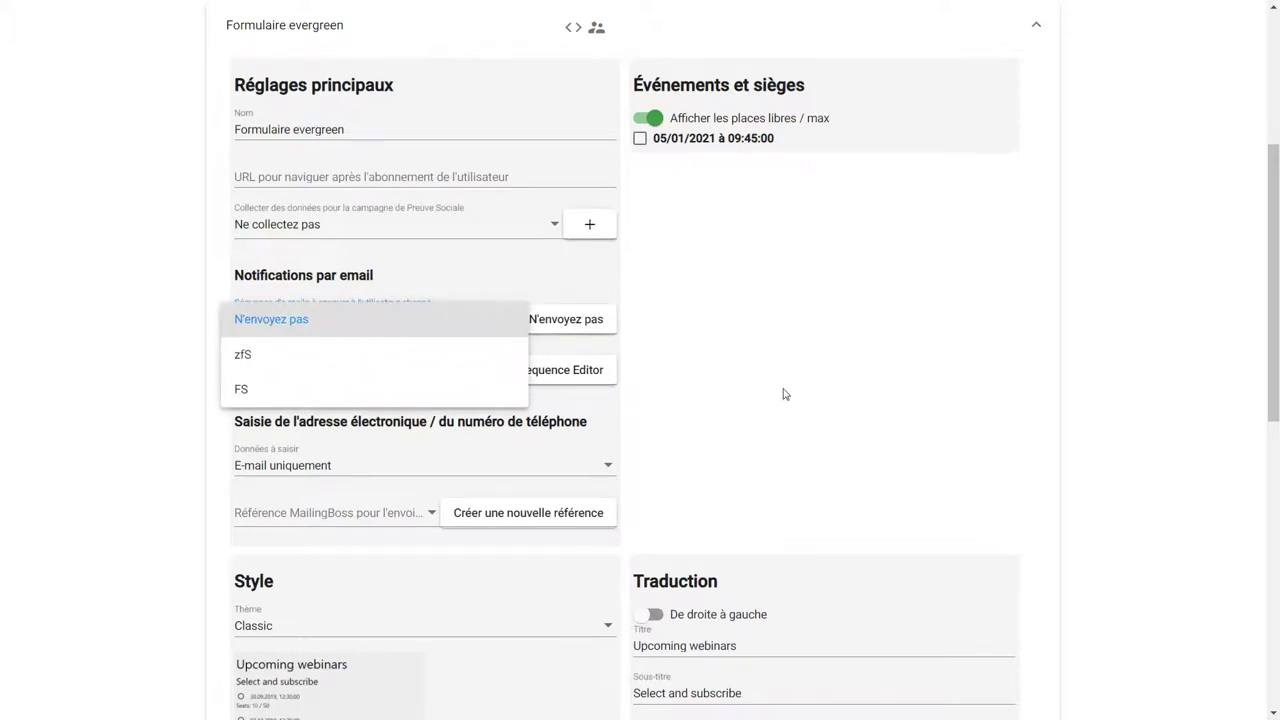
{"action": "left_click", "coordinate": [514, 320]}
{"action": "left_click", "coordinate": [511, 322]}
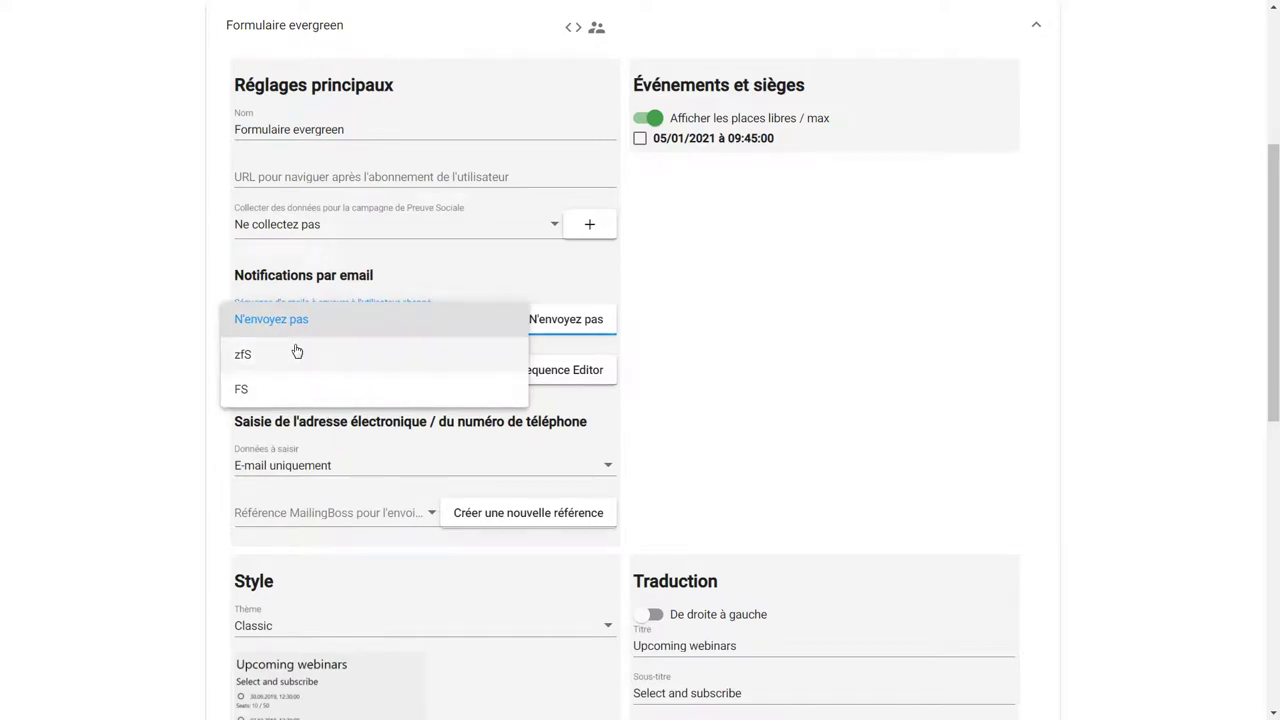
{"action": "left_click", "coordinate": [741, 382]}
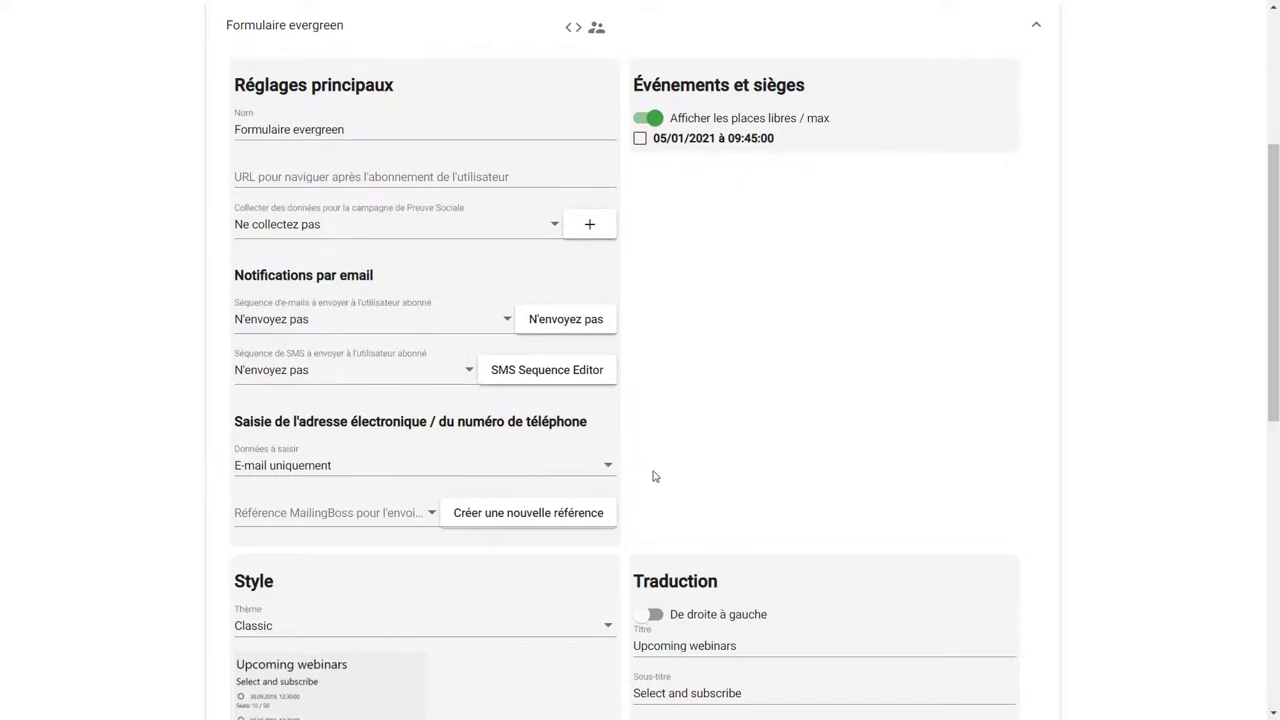
Step: Examine the form's data capture options and the dialog for creating a new MailingBoss integration reference
{"action": "left_click", "coordinate": [607, 463]}
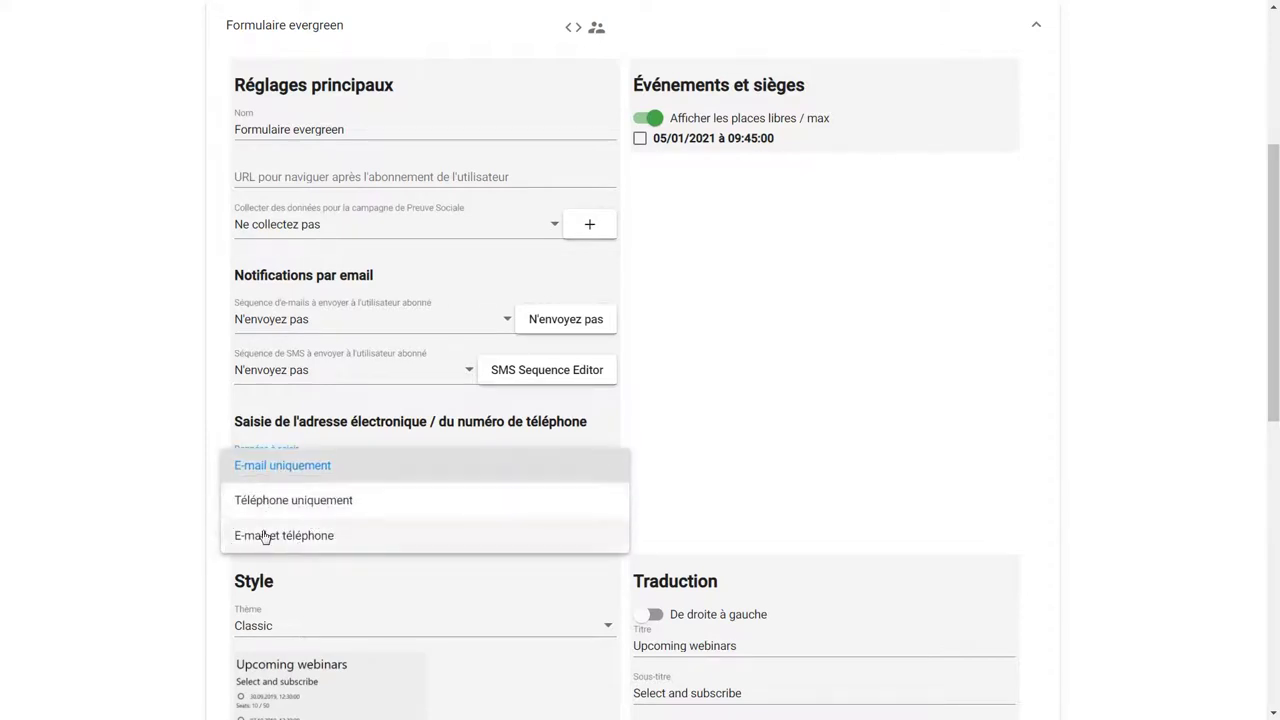
{"action": "left_click", "coordinate": [800, 477]}
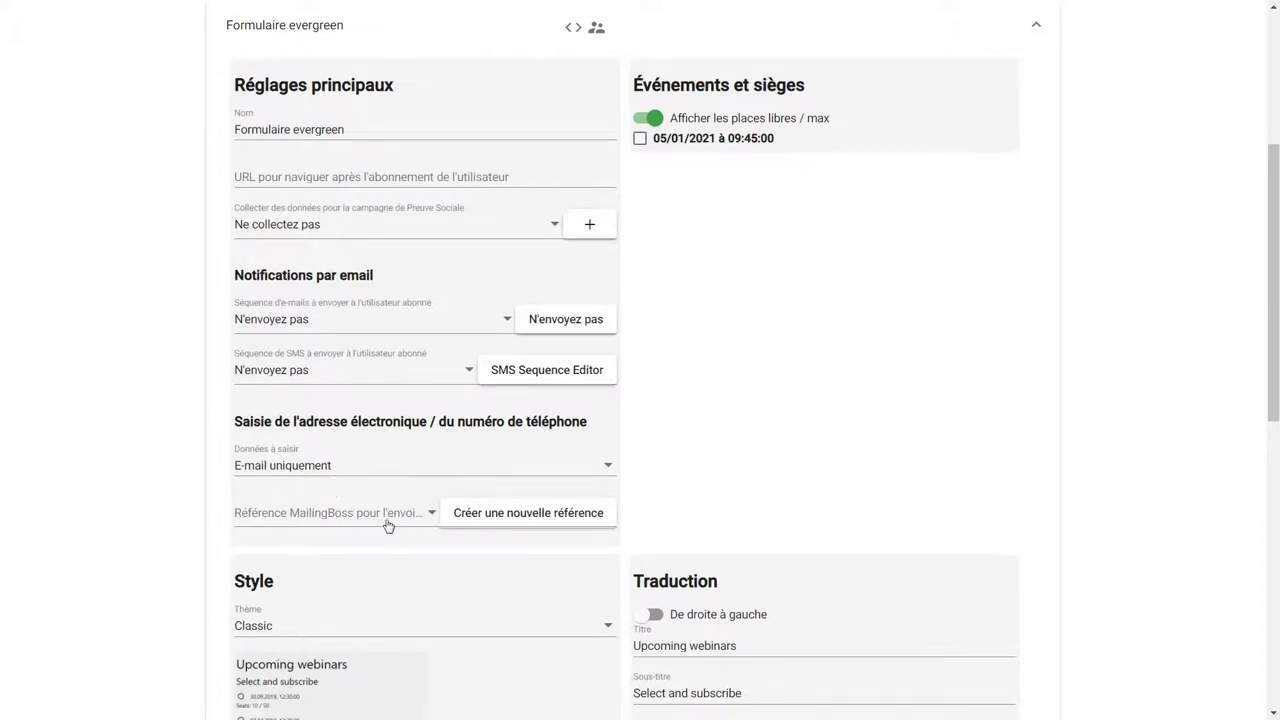
{"action": "left_click", "coordinate": [516, 516]}
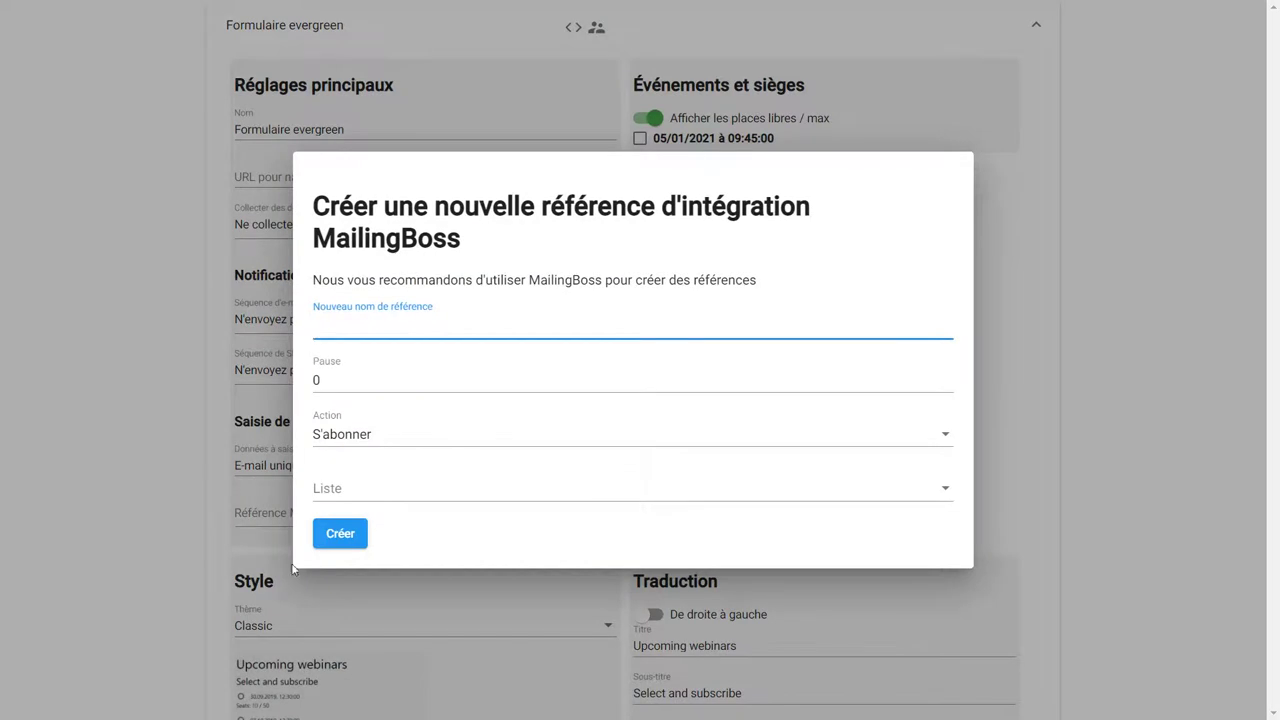
{"action": "left_click", "coordinate": [1074, 430]}
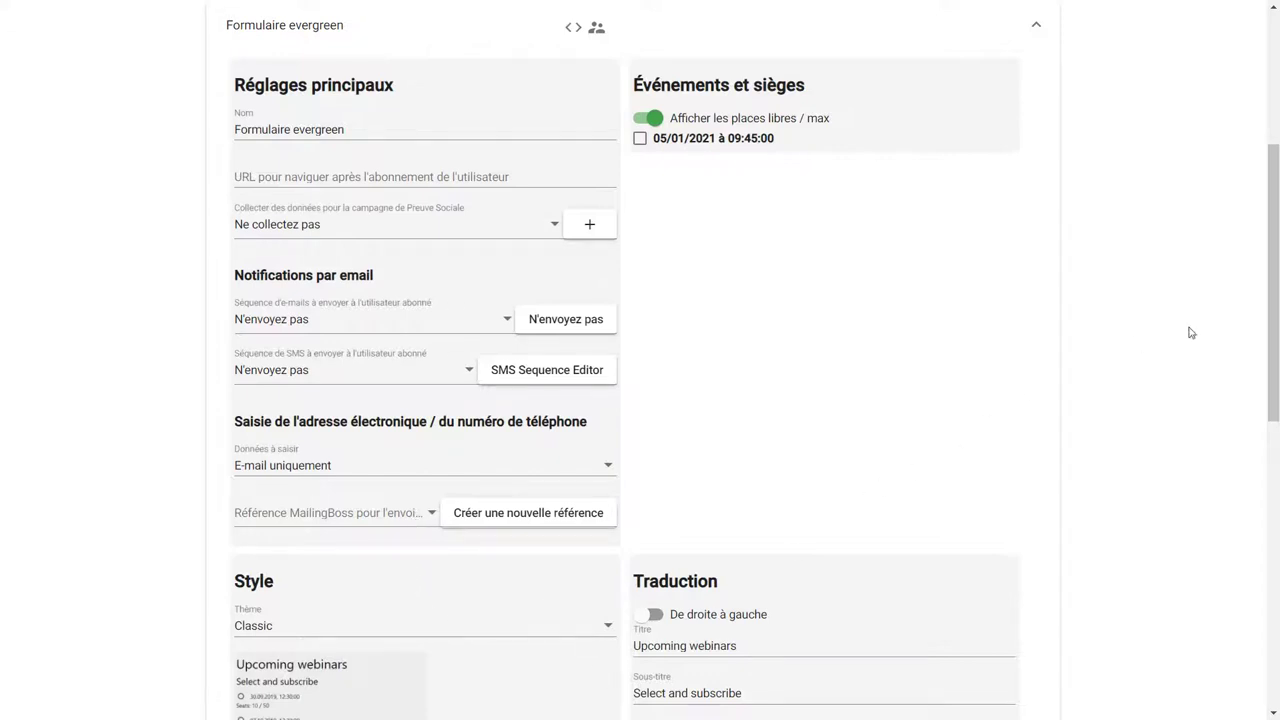
Step: Set the form's theme to Standard
{"action": "left_click_drag", "start_coordinate": [1274, 352], "coordinate": [1250, 490]}
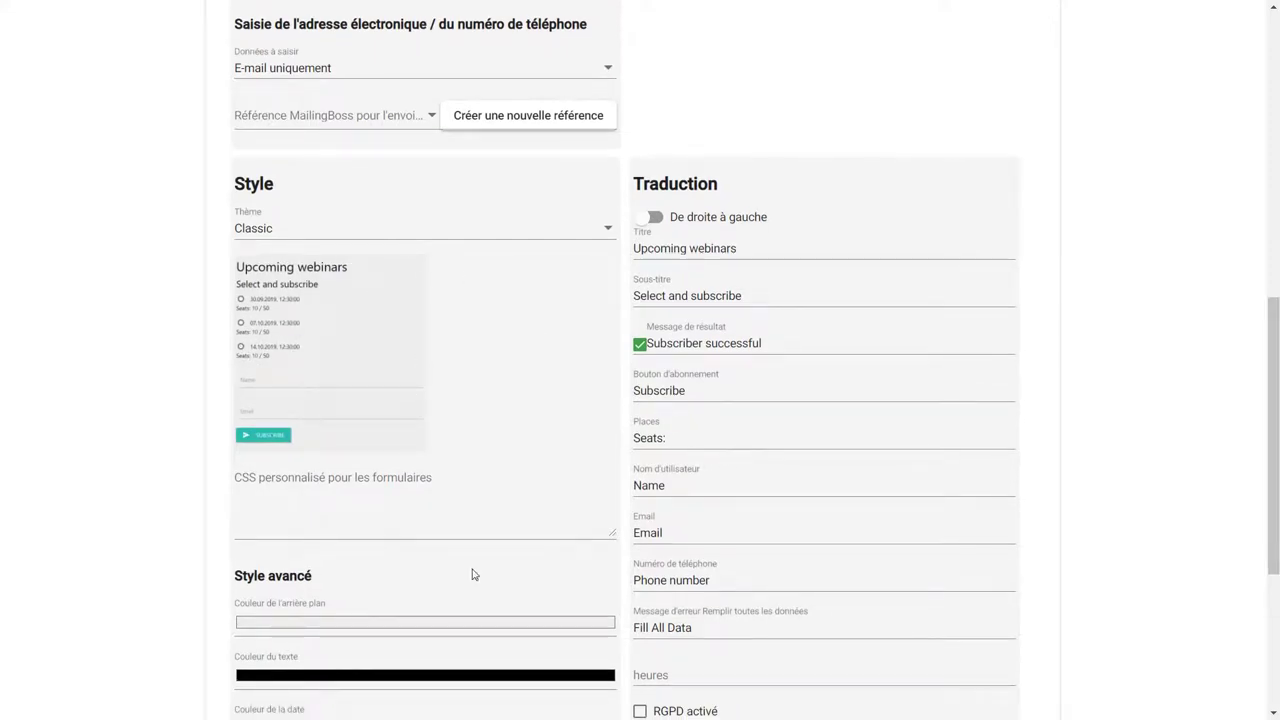
{"action": "left_click", "coordinate": [604, 231]}
{"action": "left_click", "coordinate": [440, 272]}
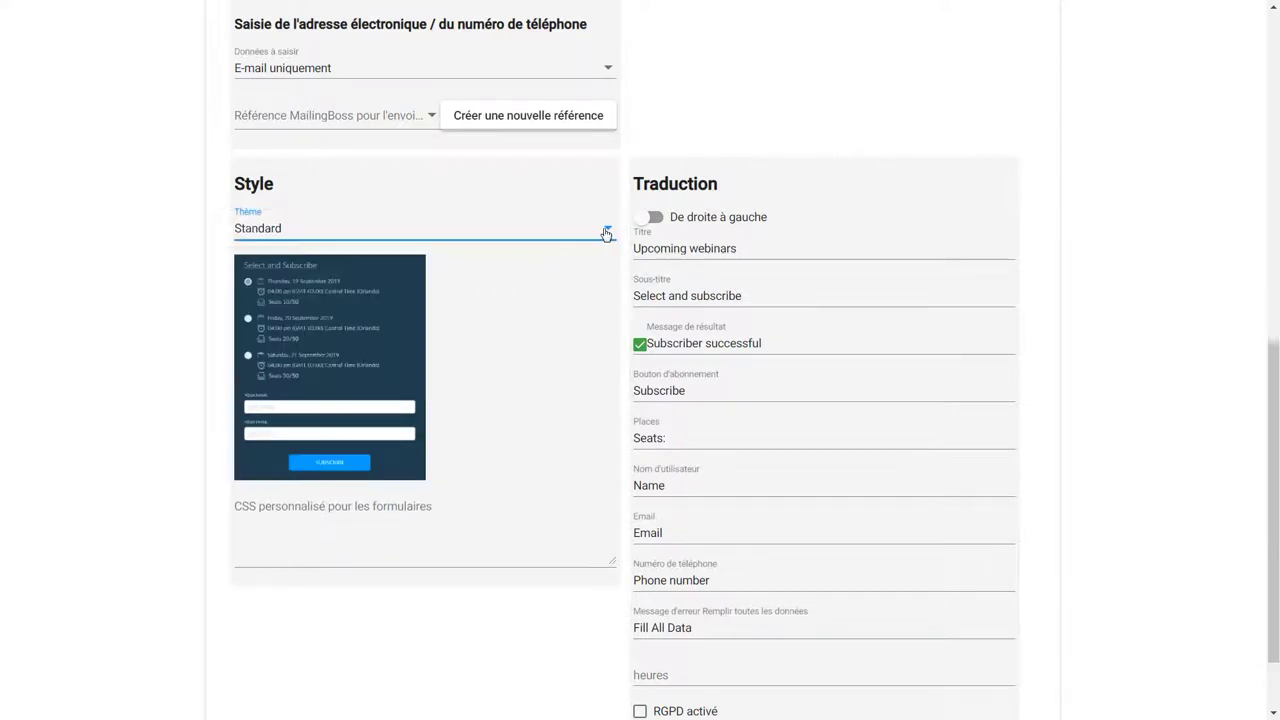
Step: Preview the Modern, Blue, Minimalistic, Theme 6 and Theme 7 styles for the subscription form
{"action": "left_click", "coordinate": [604, 233]}
{"action": "left_click", "coordinate": [465, 278]}
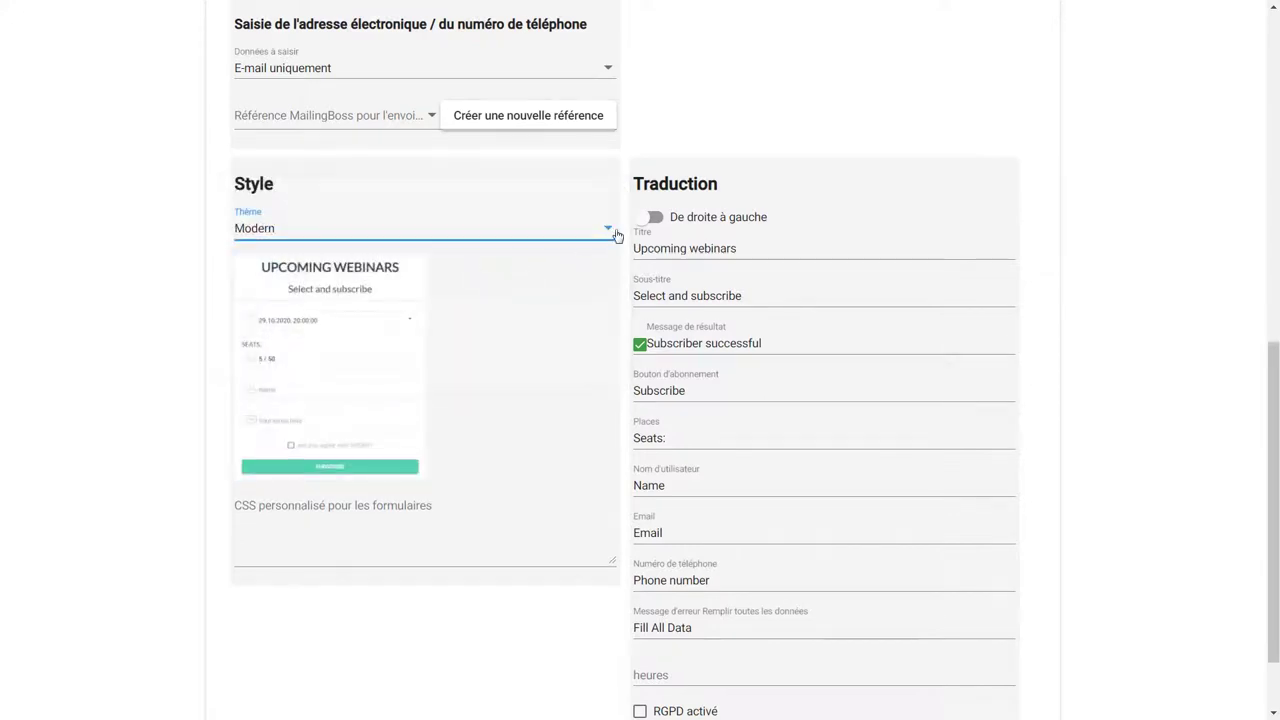
{"action": "left_click", "coordinate": [606, 232]}
{"action": "left_click", "coordinate": [488, 278]}
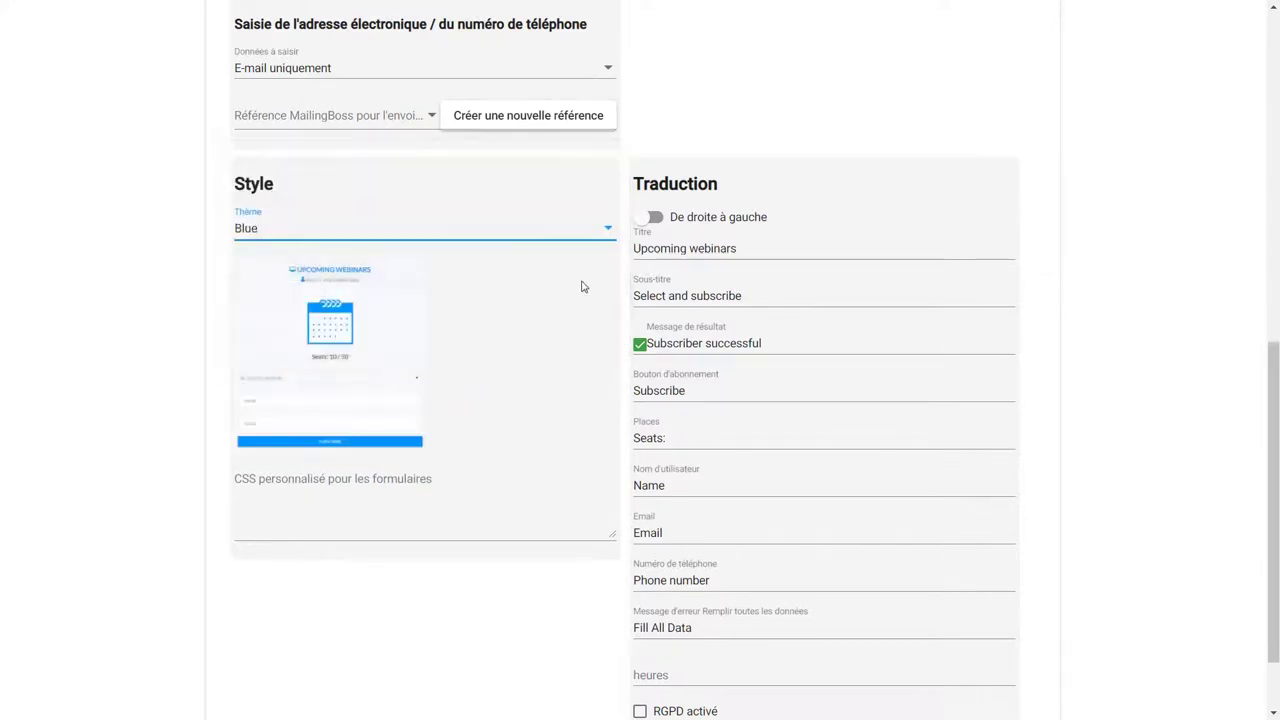
{"action": "left_click", "coordinate": [604, 233]}
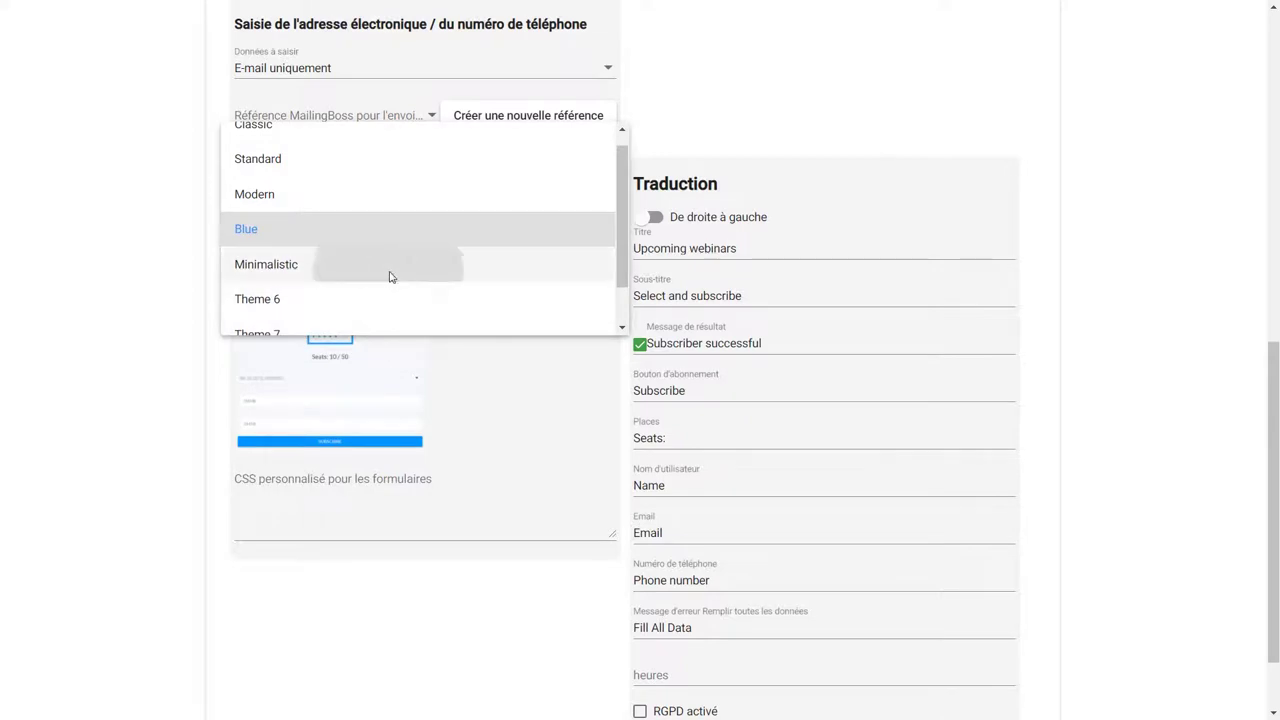
{"action": "left_click", "coordinate": [390, 270]}
{"action": "left_click", "coordinate": [610, 238]}
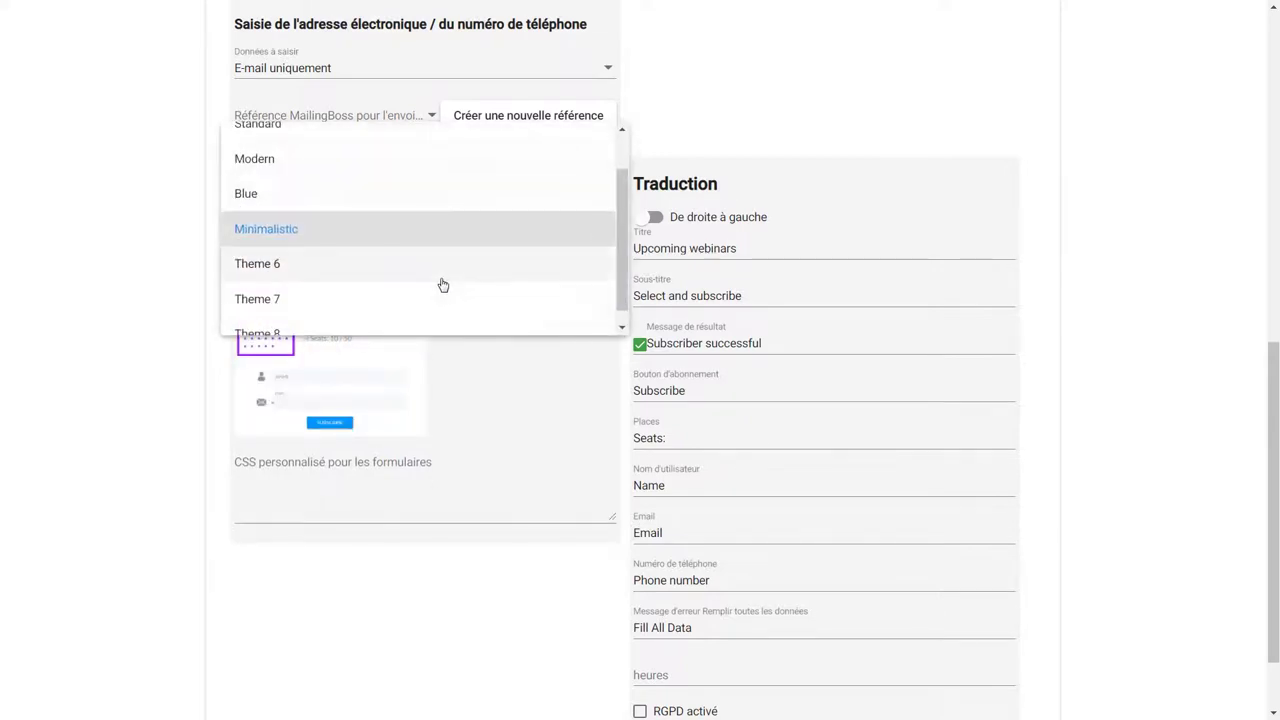
{"action": "left_click", "coordinate": [440, 272]}
{"action": "left_click", "coordinate": [605, 236]}
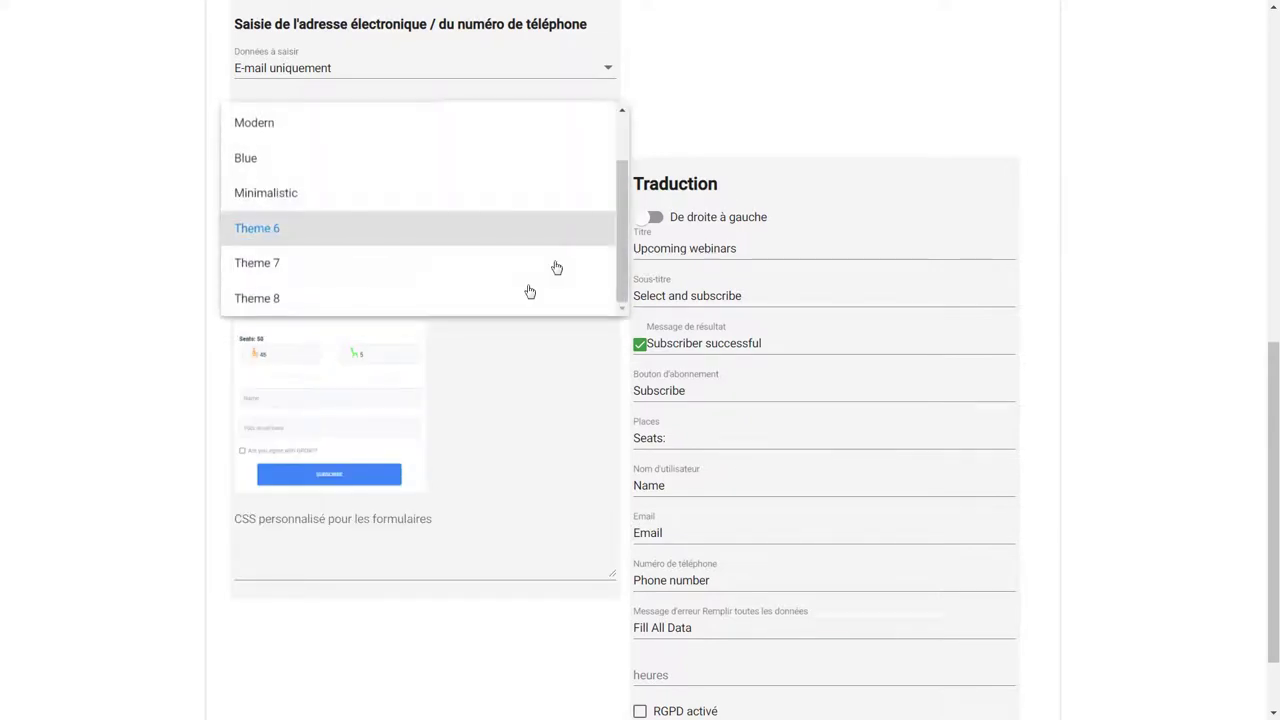
{"action": "left_click", "coordinate": [445, 272]}
Step: Set the form's theme to Theme 8
{"action": "left_click", "coordinate": [605, 238]}
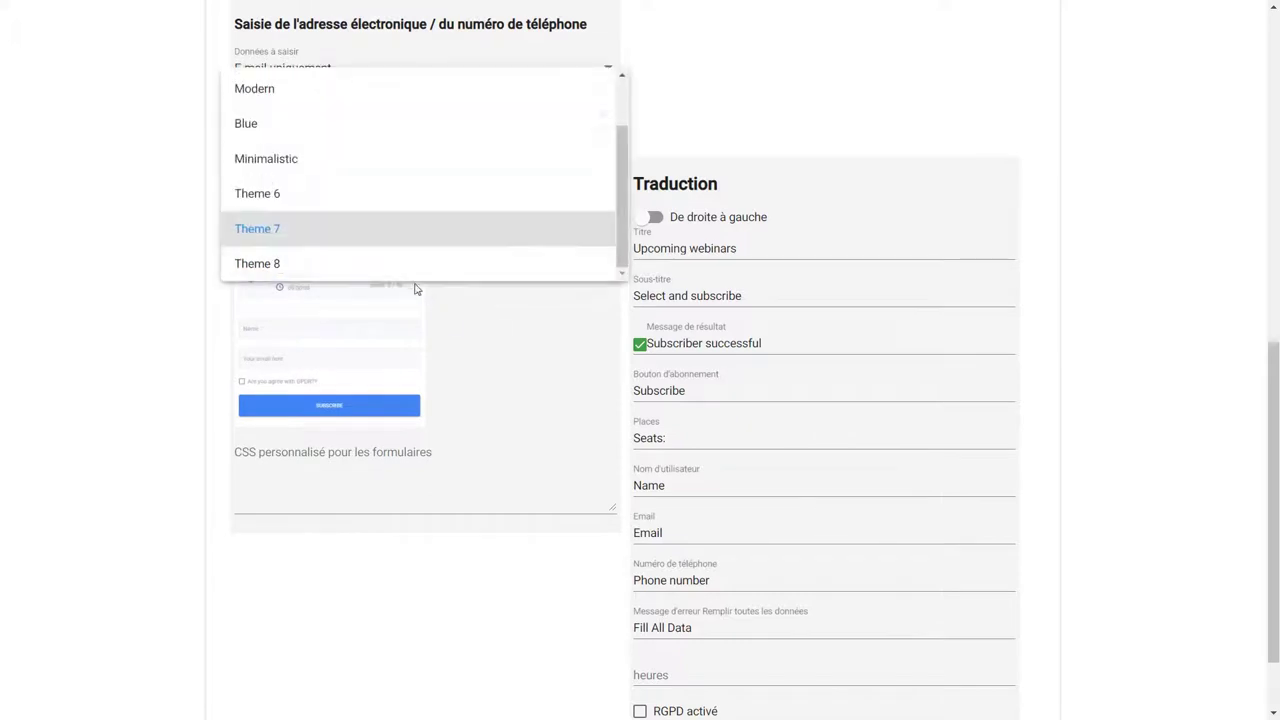
{"action": "left_click", "coordinate": [410, 266]}
{"action": "left_click", "coordinate": [1140, 341]}
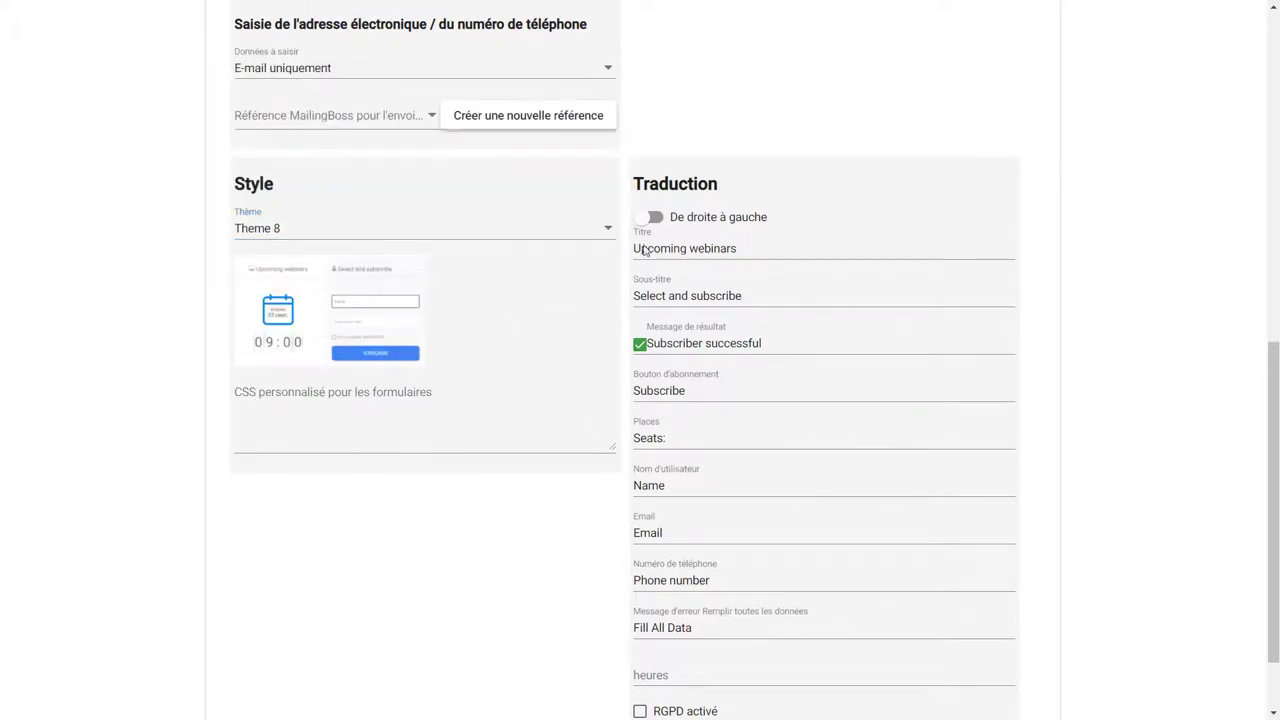
Step: Examine the form's translatable texts, from the title and subtitle to the phone number label and the missing-data error message
{"action": "left_click_drag", "start_coordinate": [753, 257], "coordinate": [629, 249]}
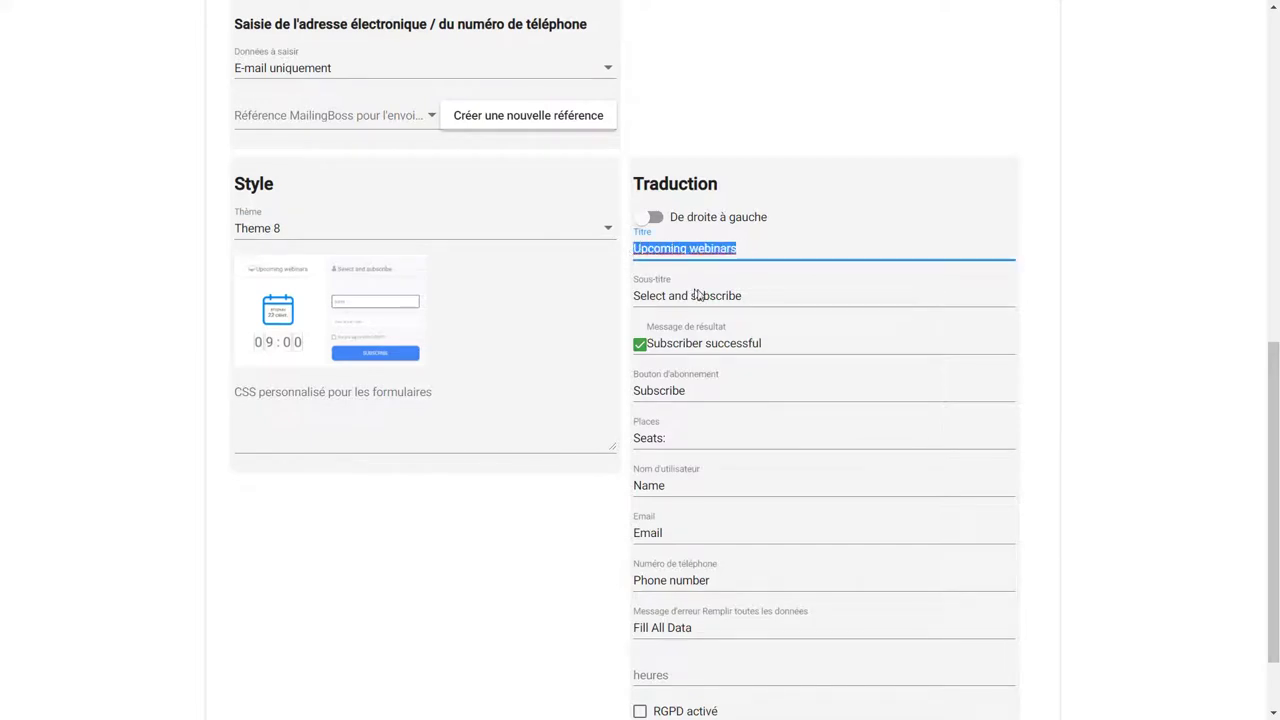
{"action": "left_click_drag", "start_coordinate": [753, 297], "coordinate": [630, 298]}
{"action": "left_click_drag", "start_coordinate": [793, 341], "coordinate": [648, 343]}
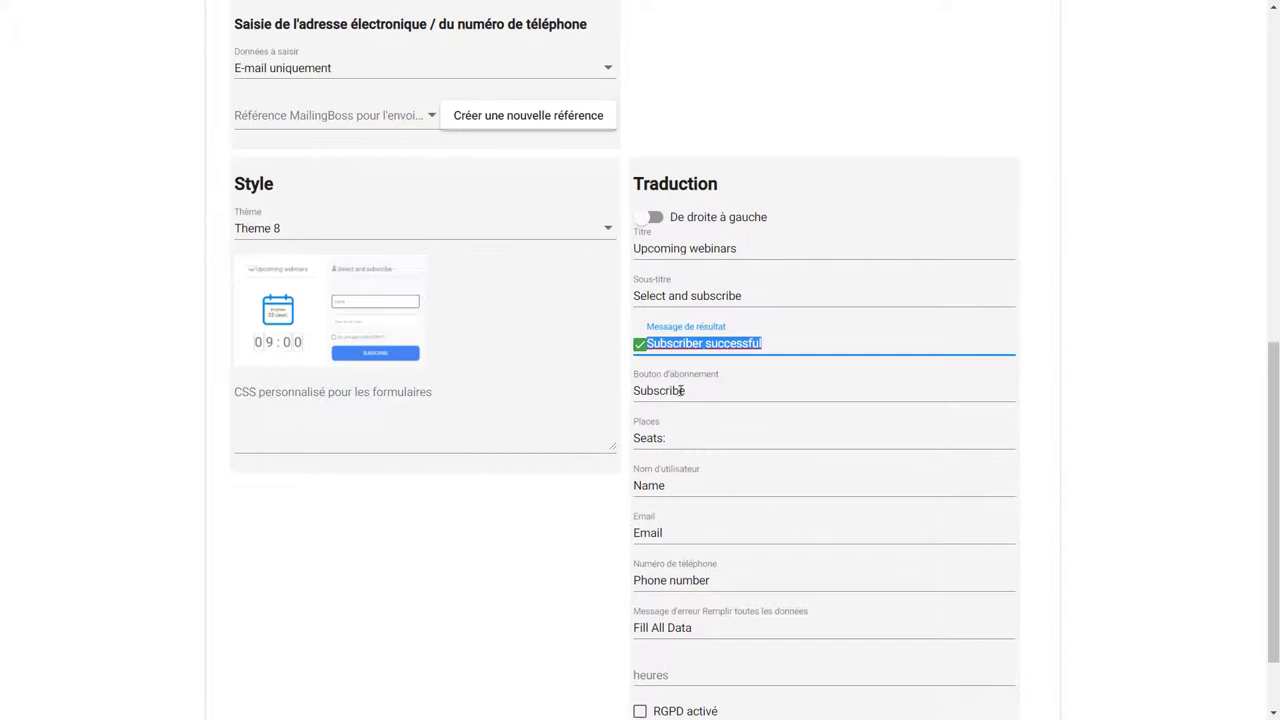
{"action": "left_click_drag", "start_coordinate": [686, 391], "coordinate": [634, 400]}
{"action": "left_click_drag", "start_coordinate": [691, 432], "coordinate": [621, 439]}
{"action": "left_click_drag", "start_coordinate": [681, 490], "coordinate": [621, 489]}
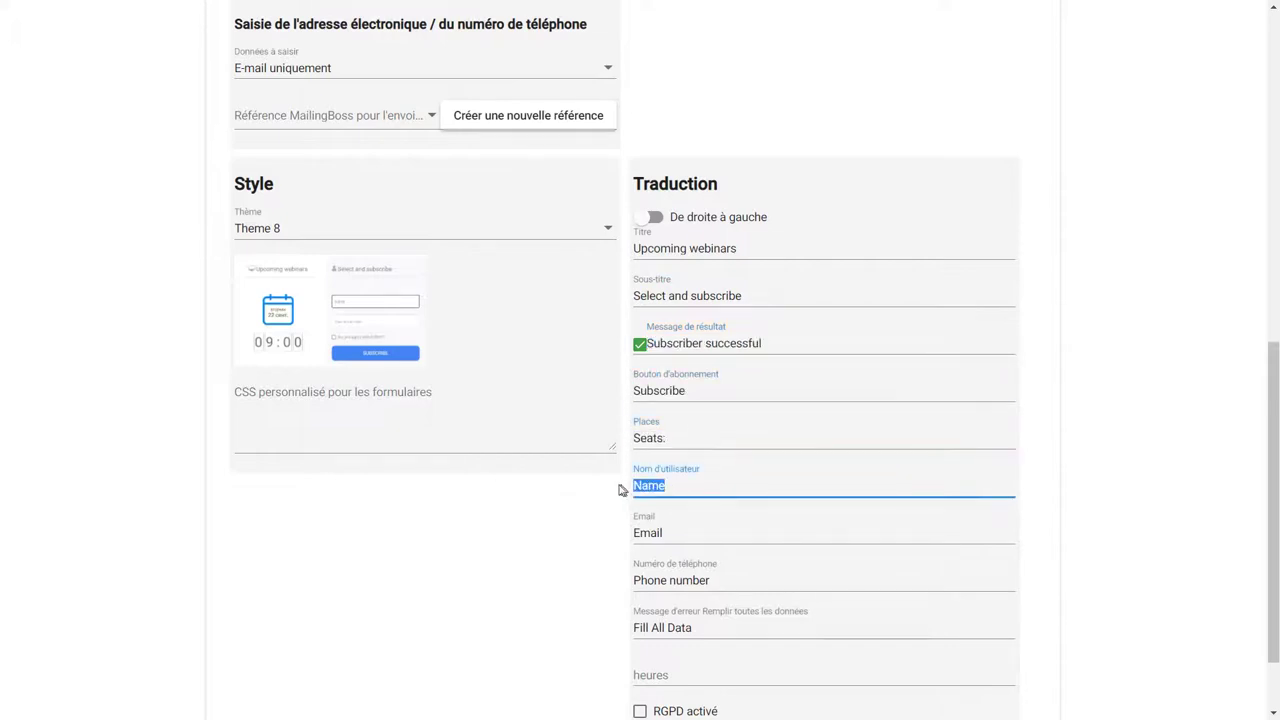
{"action": "left_click_drag", "start_coordinate": [678, 537], "coordinate": [609, 534]}
{"action": "left_click_drag", "start_coordinate": [723, 579], "coordinate": [619, 587]}
{"action": "left_click_drag", "start_coordinate": [707, 631], "coordinate": [444, 624]}
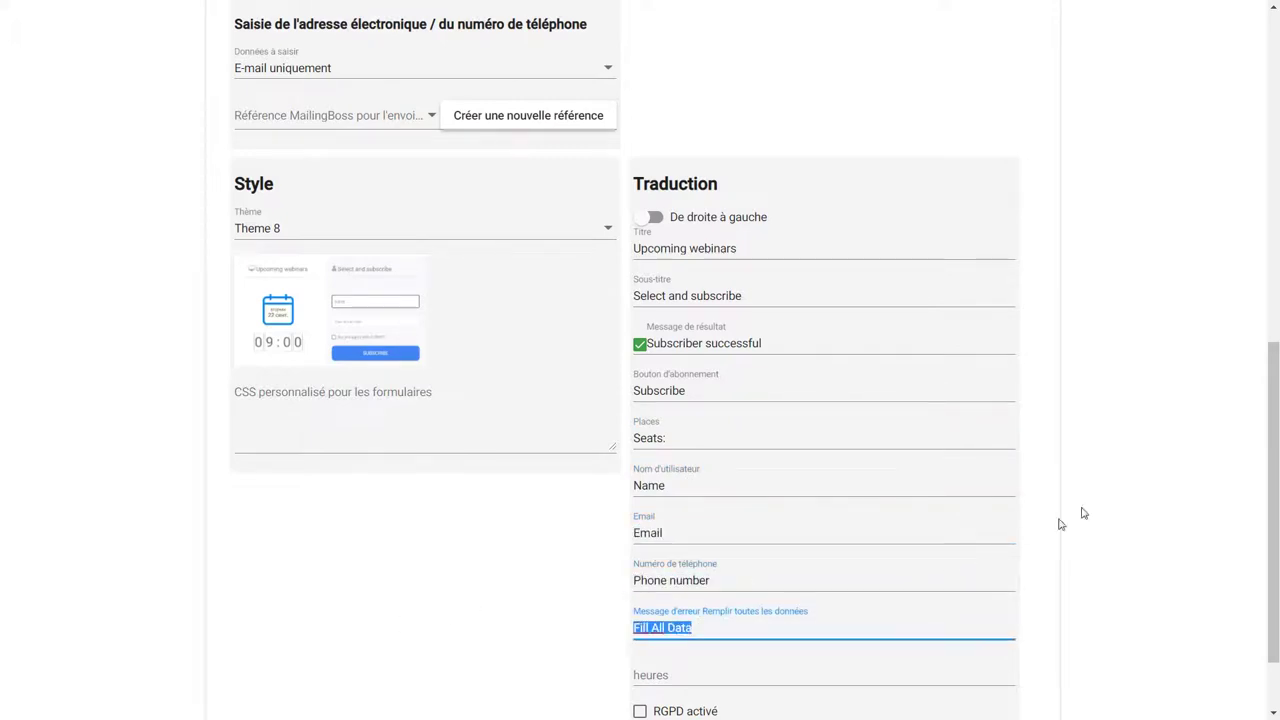
{"action": "left_click", "coordinate": [1115, 497]}
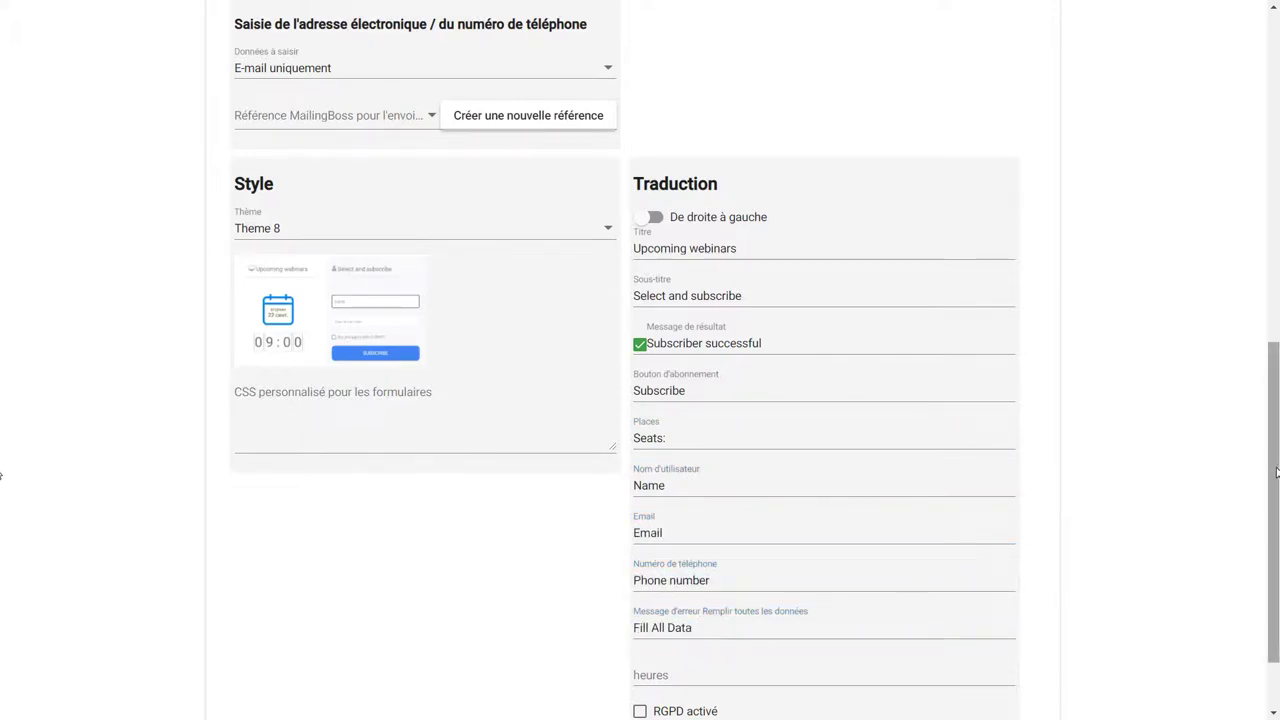
{"action": "scroll", "coordinate": [1257, 577], "scroll_direction": "down", "scroll_amount": 2}
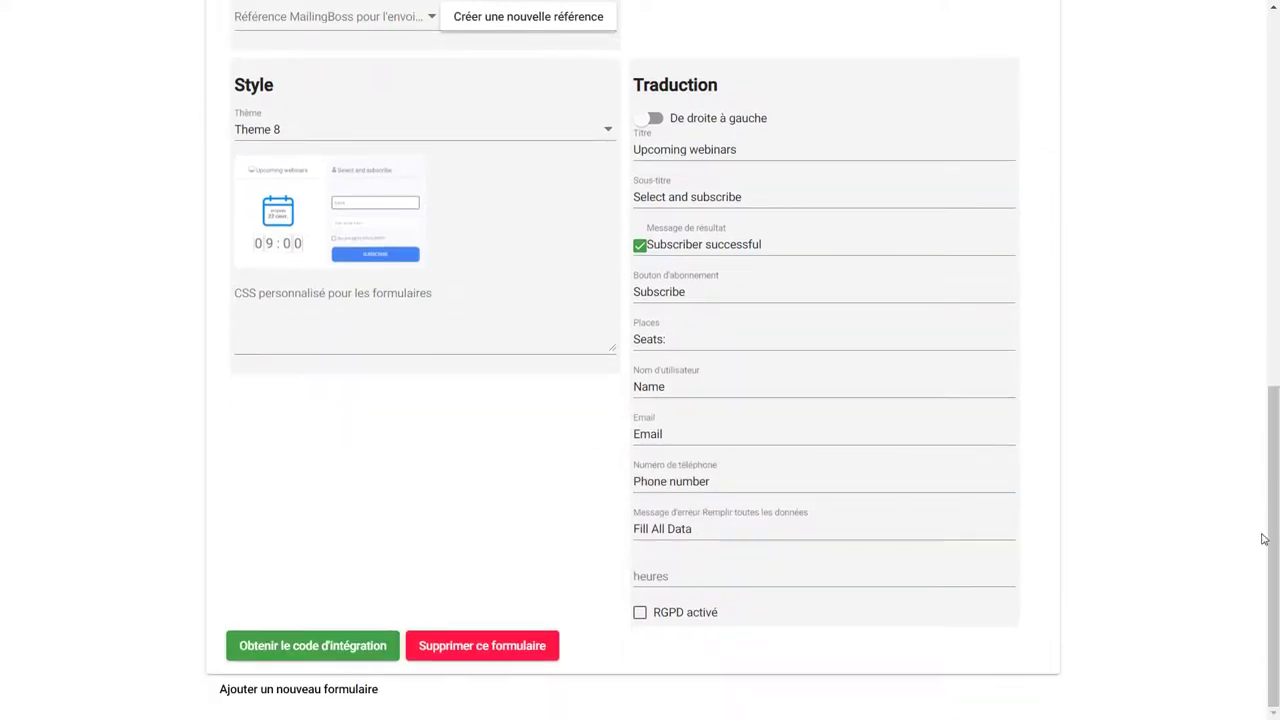
Step: Check the event's repeat schedule in the content and calendar settings, and return to the form's events and seats
{"action": "scroll", "coordinate": [1270, 550], "scroll_direction": "up", "scroll_amount": 6}
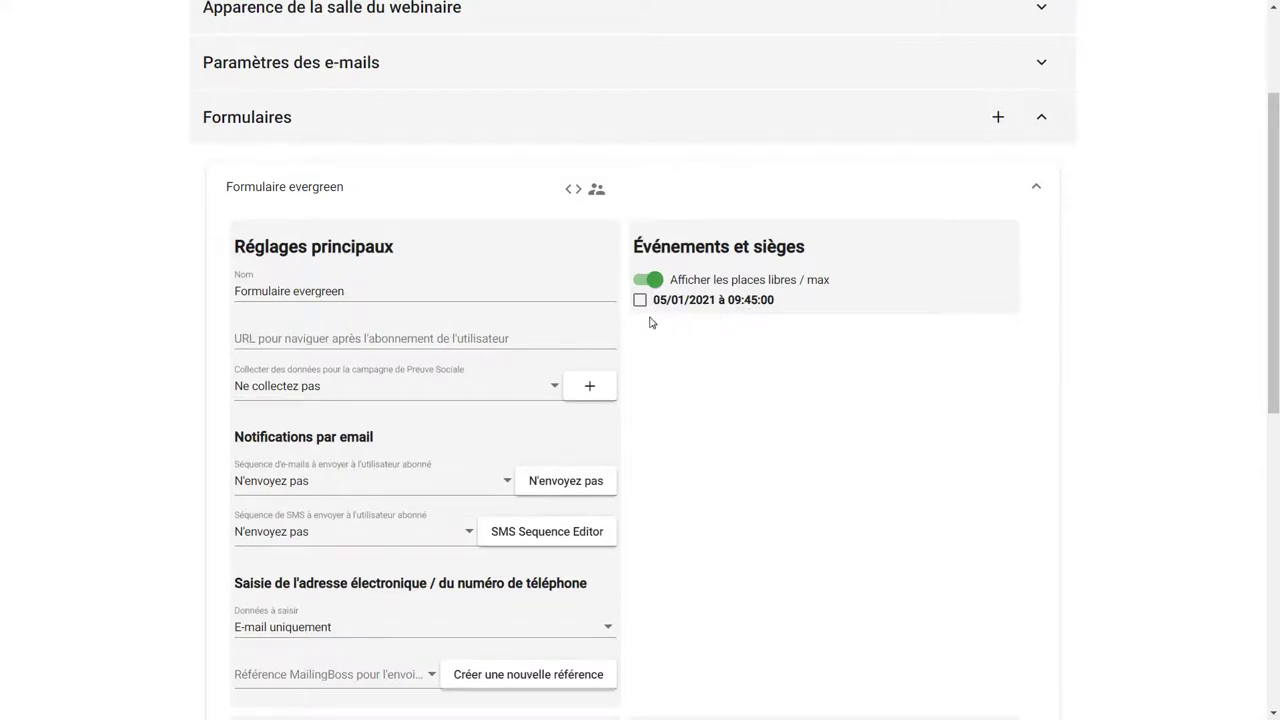
{"action": "left_click_drag", "start_coordinate": [1270, 383], "coordinate": [1166, 180]}
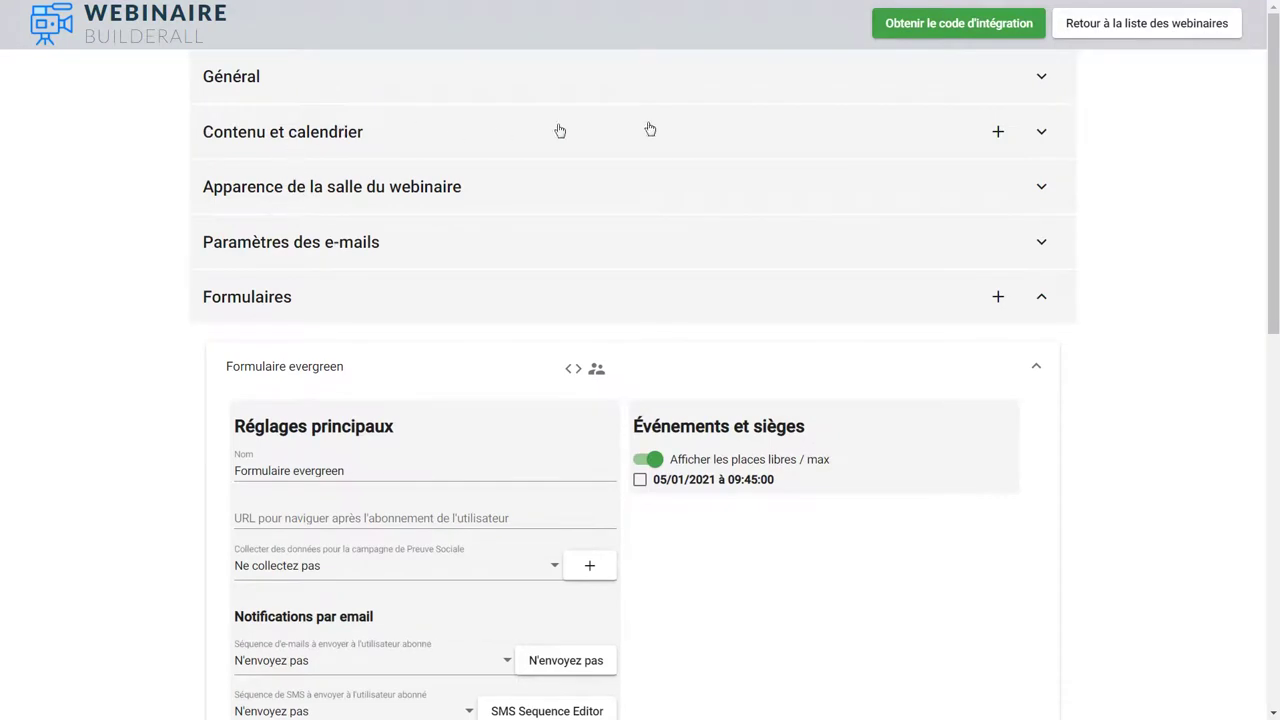
{"action": "left_click", "coordinate": [1040, 134]}
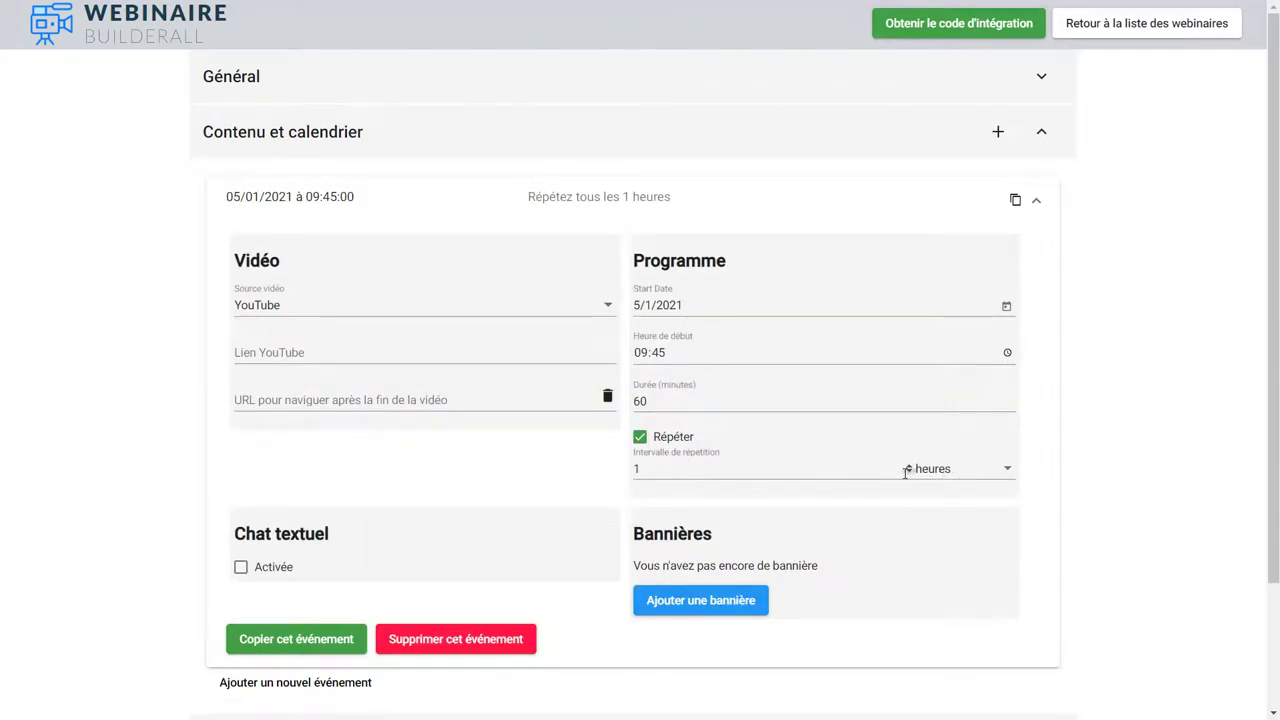
{"action": "scroll", "coordinate": [1265, 376], "scroll_direction": "down", "scroll_amount": 2}
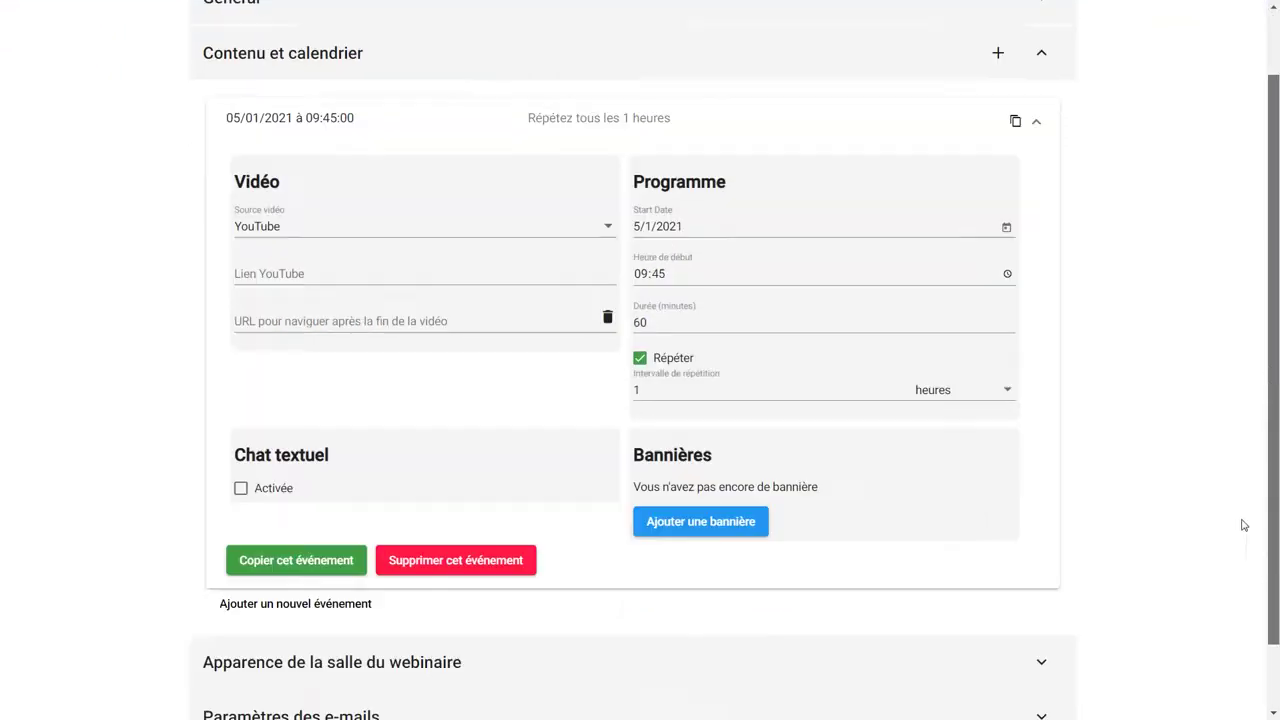
{"action": "left_click", "coordinate": [1040, 694]}
{"action": "scroll", "coordinate": [694, 346], "scroll_direction": "down", "scroll_amount": 2}
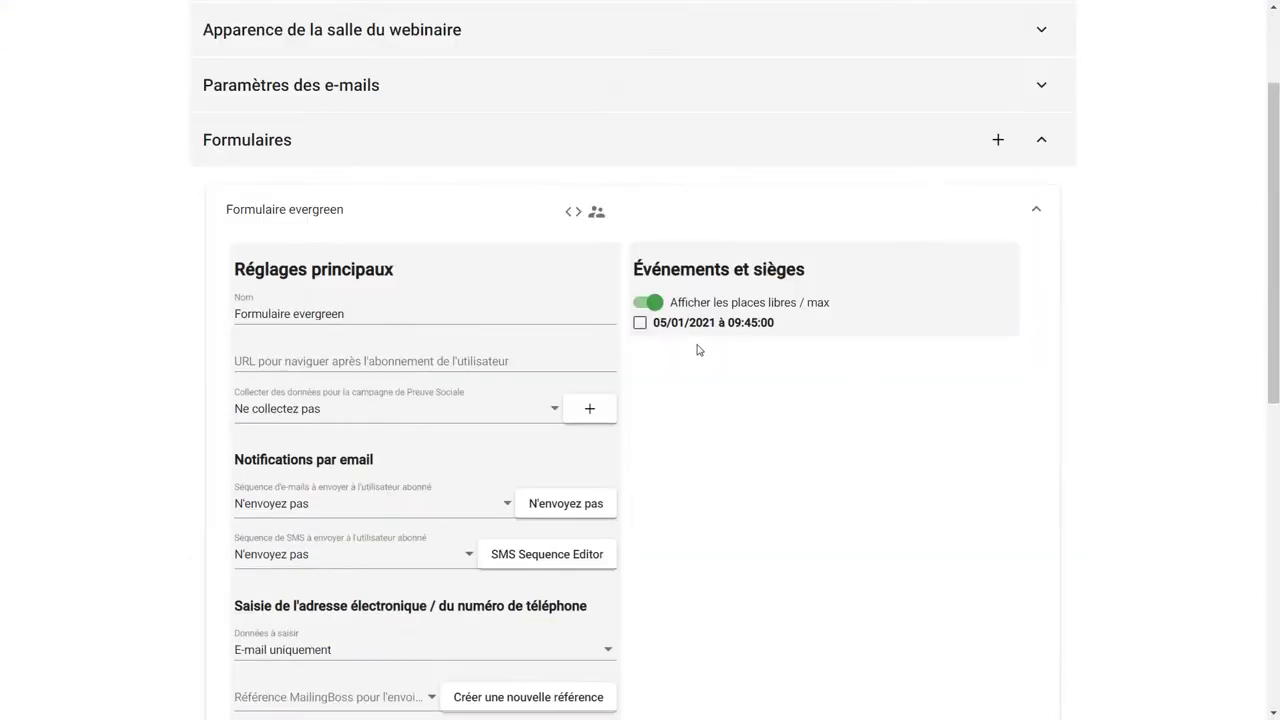
Step: Include the 05/01/2021 09:45 event in the form and set its count of nearest events to 4
{"action": "left_click", "coordinate": [640, 322]}
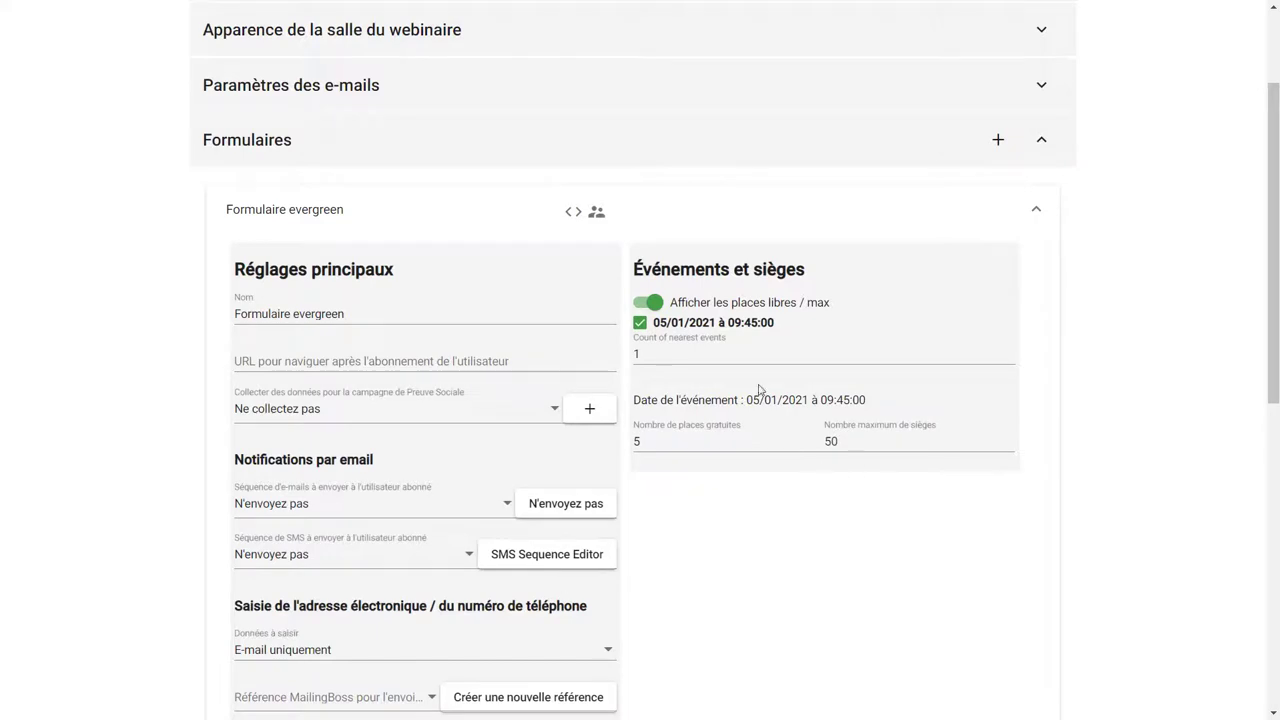
{"action": "left_click", "coordinate": [1010, 351]}
{"action": "left_click", "coordinate": [1010, 351]}
{"action": "left_click", "coordinate": [1010, 351]}
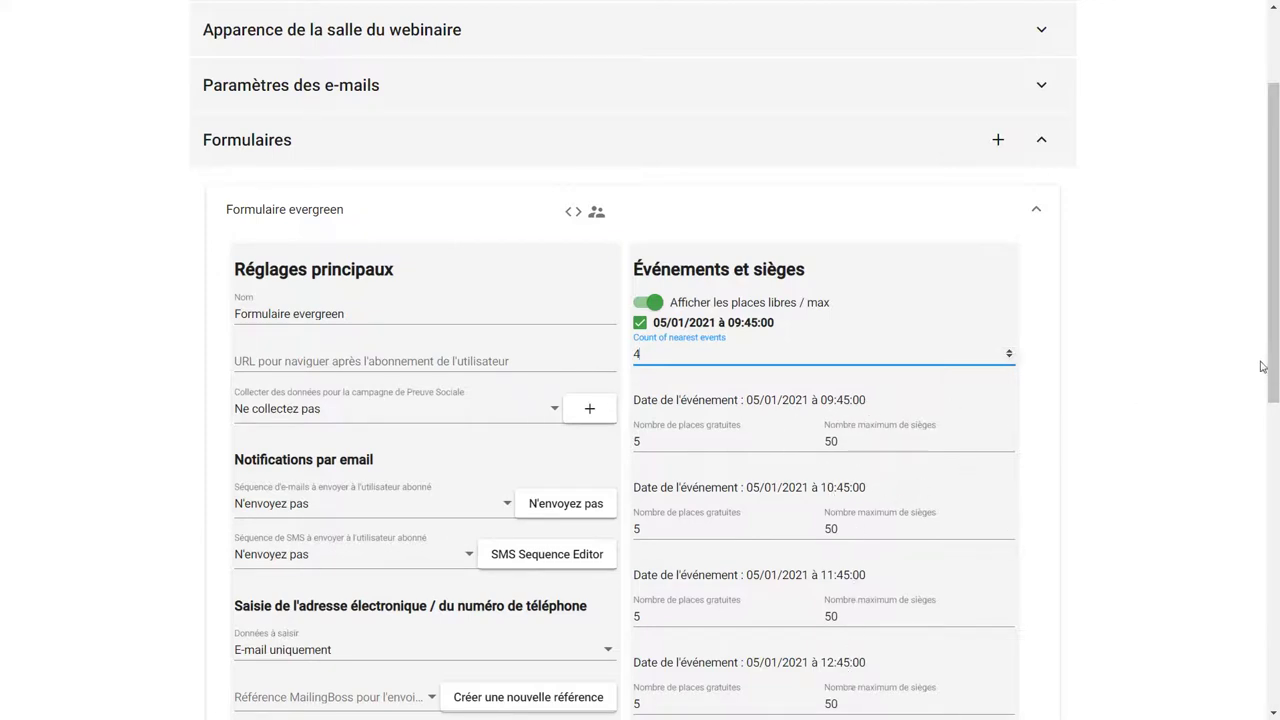
{"action": "scroll", "coordinate": [1262, 366], "scroll_direction": "down", "scroll_amount": 4}
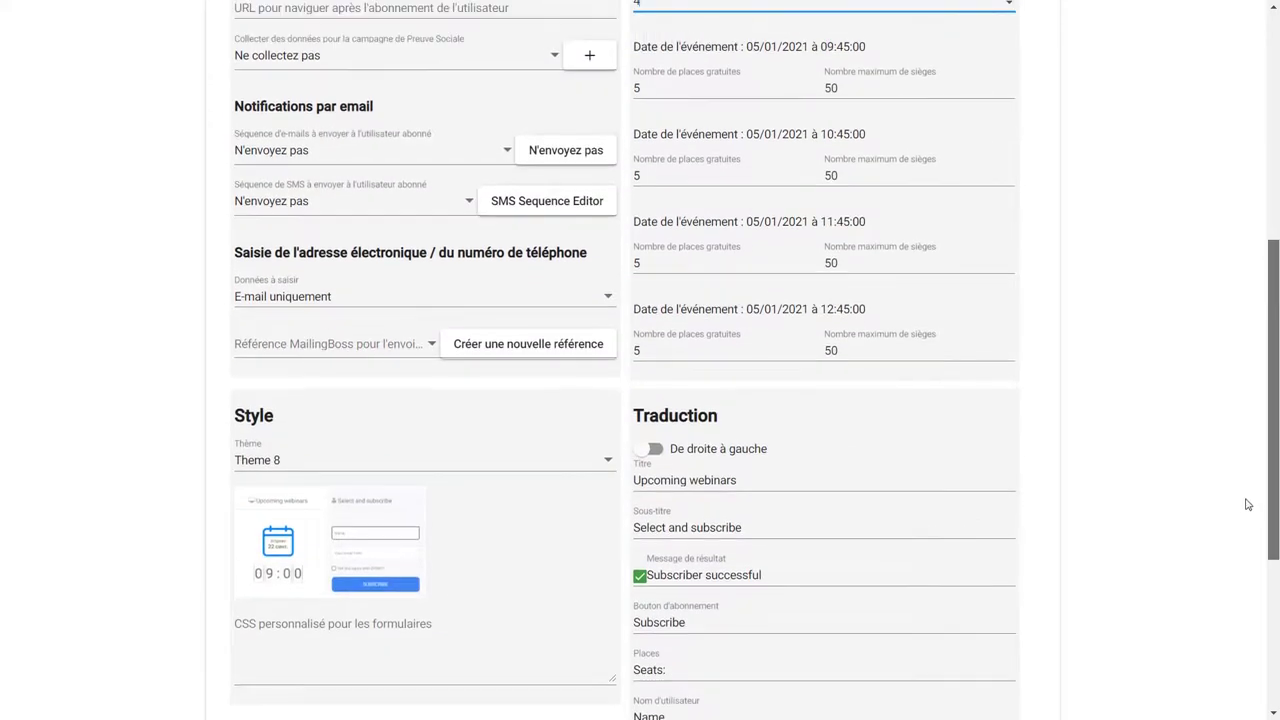
Step: Duplicate the repeating 05/01/2021 09:45 event in the content and calendar settings
{"action": "scroll", "coordinate": [1240, 450], "scroll_direction": "up", "scroll_amount": 6}
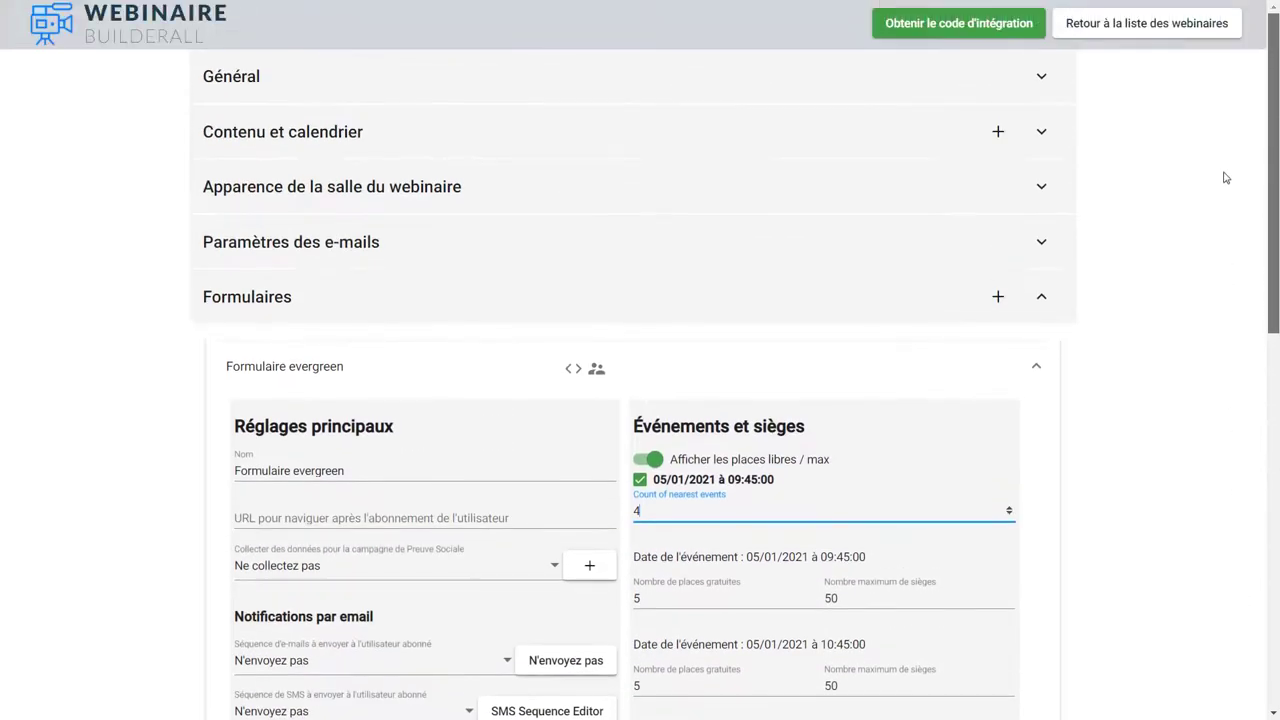
{"action": "left_click", "coordinate": [1042, 134]}
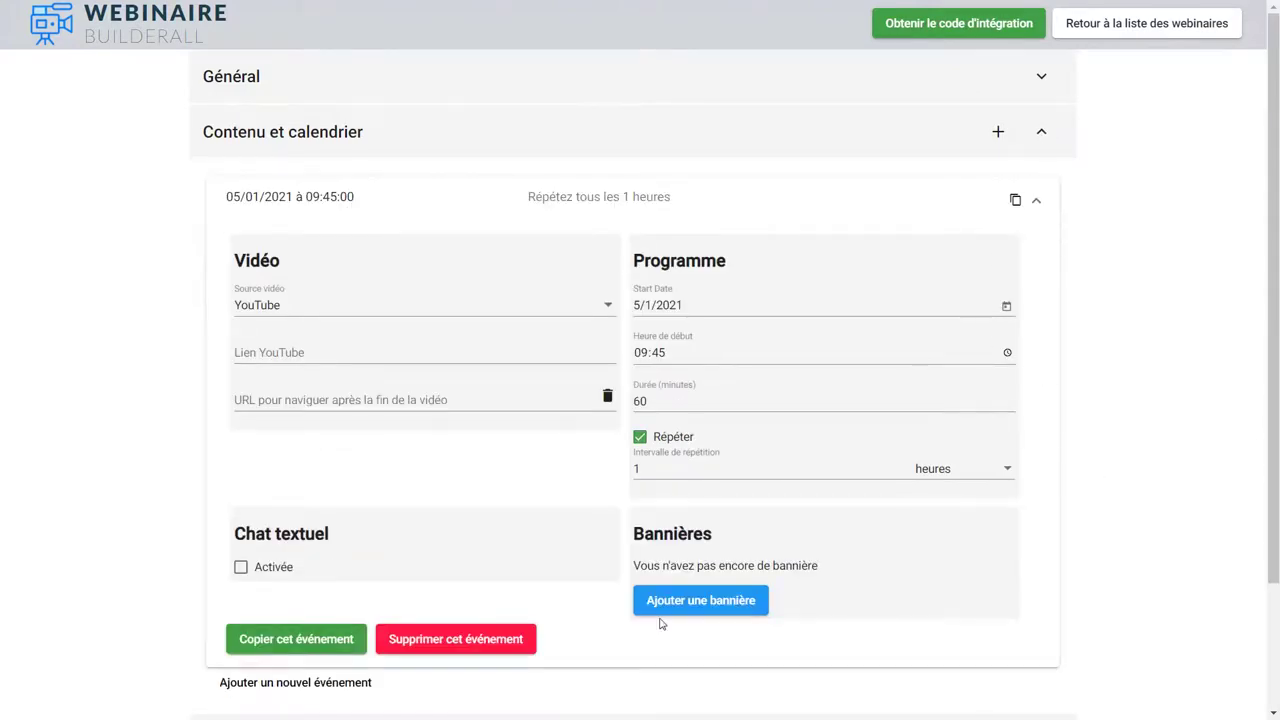
{"action": "left_click", "coordinate": [1015, 202]}
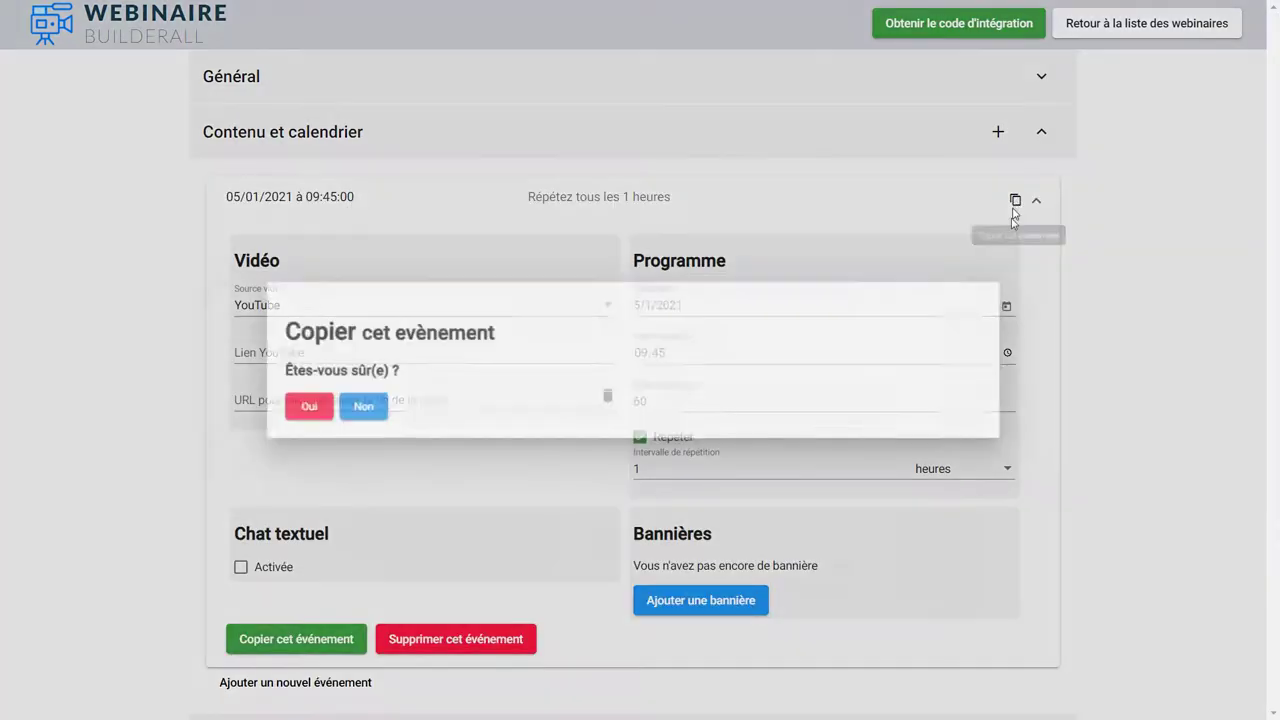
{"action": "left_click", "coordinate": [271, 410]}
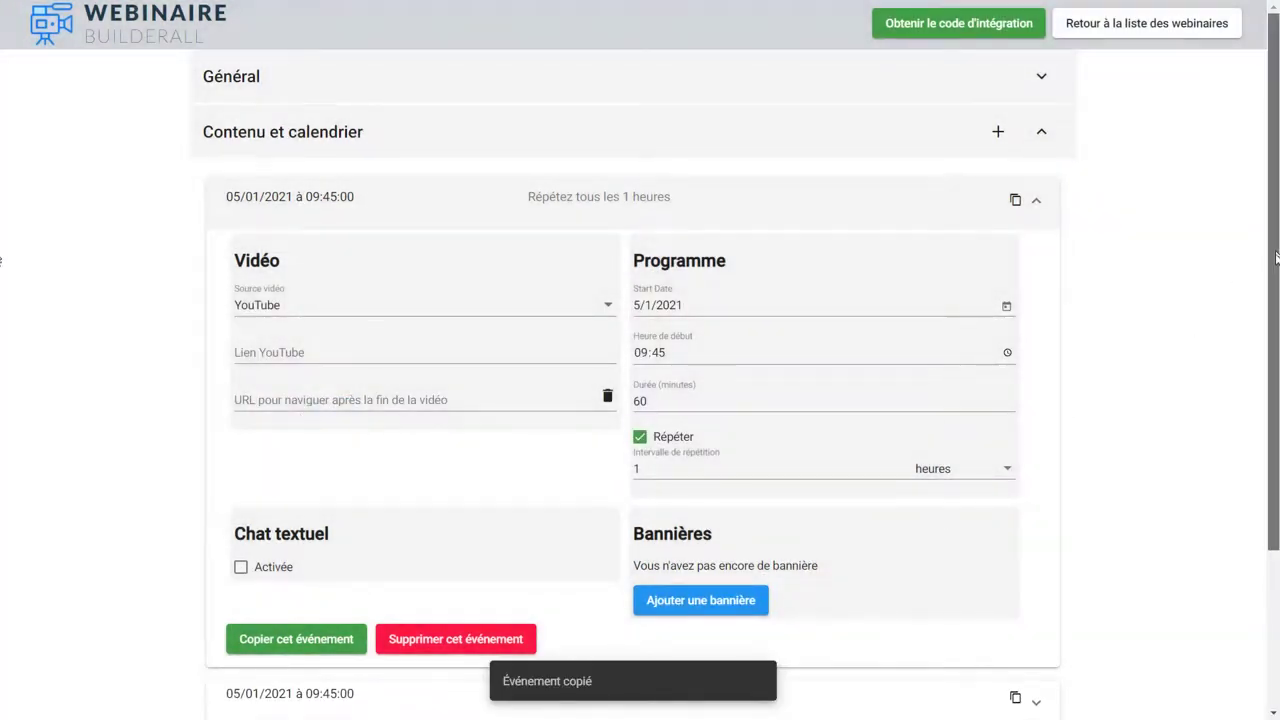
{"action": "scroll", "coordinate": [1245, 440], "scroll_direction": "down", "scroll_amount": 2}
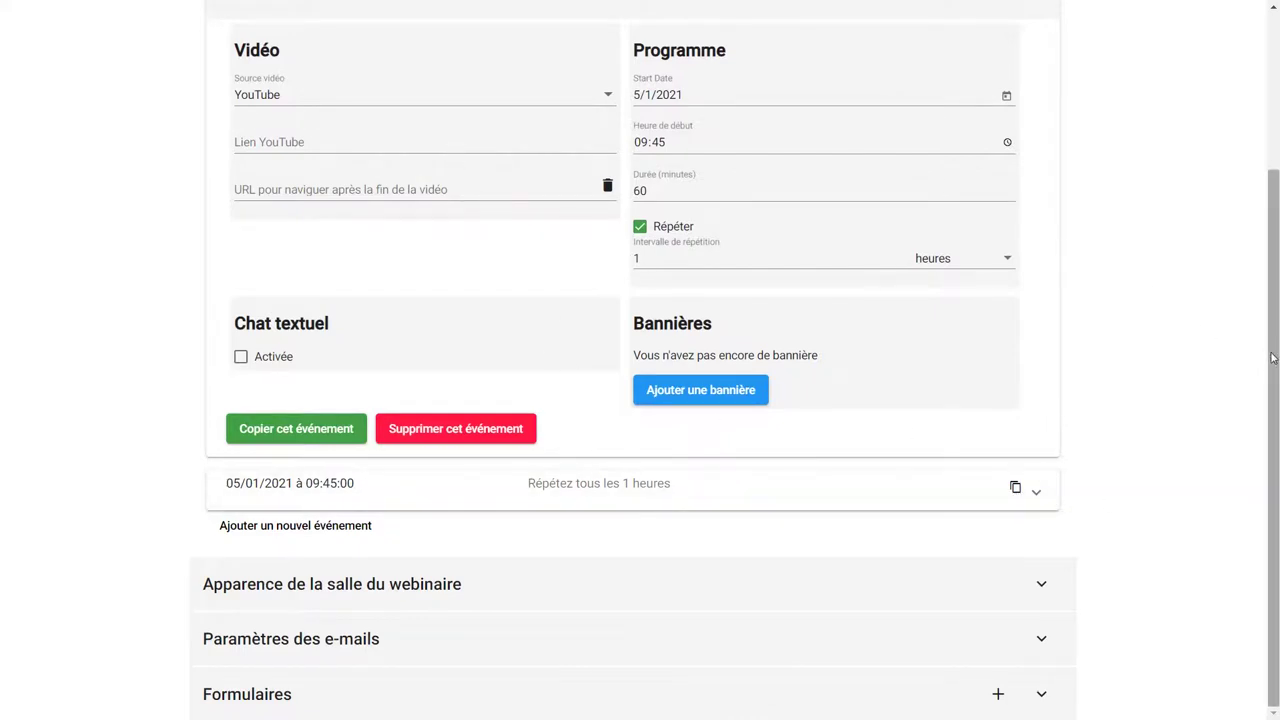
Step: Set the first event's video source to BuilderAll Video Manager, choose the video "Plateforme de formation gratuite" and enable autoplay
{"action": "left_click_drag", "start_coordinate": [1268, 357], "coordinate": [1222, 190]}
{"action": "scroll", "coordinate": [1222, 190], "scroll_direction": "up", "scroll_amount": 1}
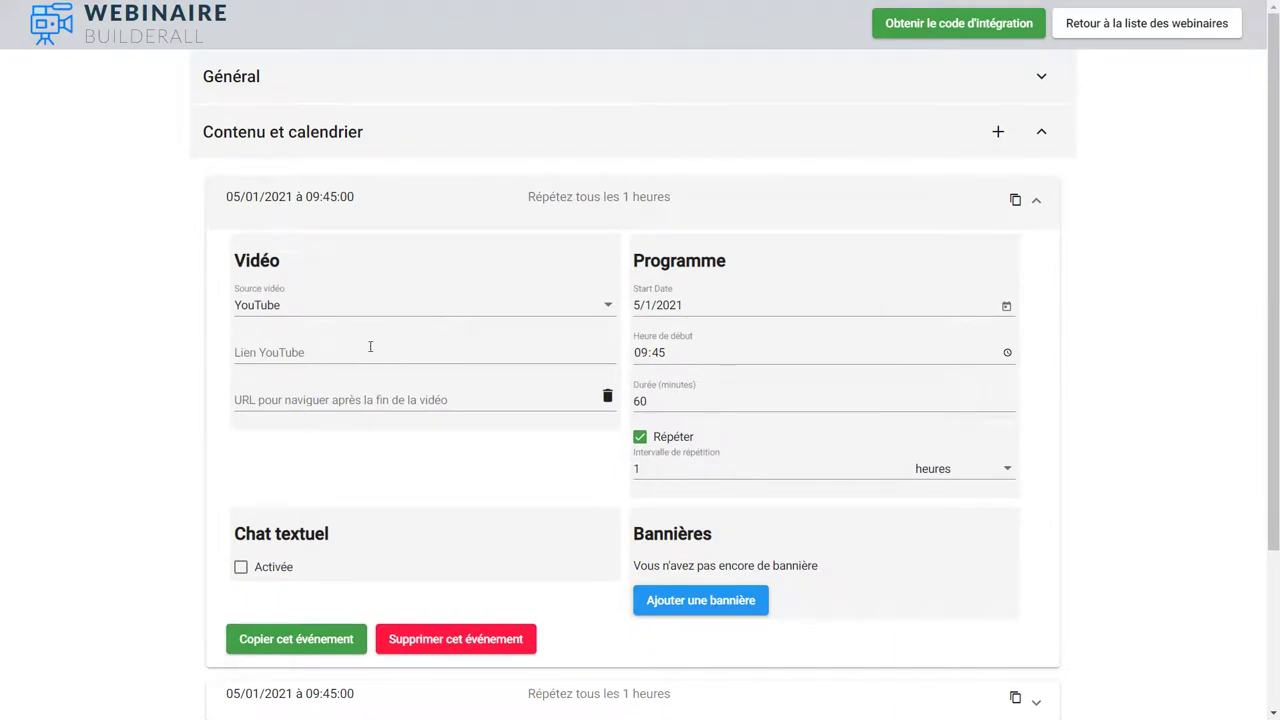
{"action": "left_click", "coordinate": [590, 312]}
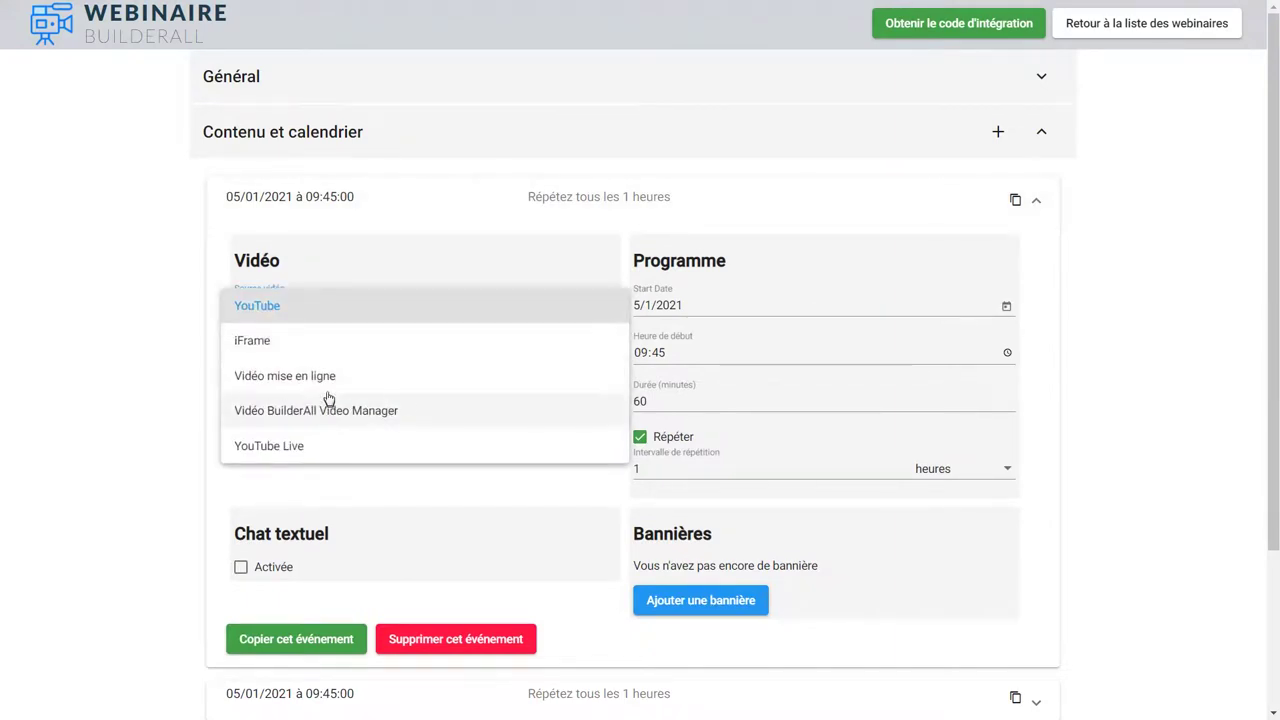
{"action": "left_click", "coordinate": [351, 409]}
{"action": "left_click", "coordinate": [570, 345]}
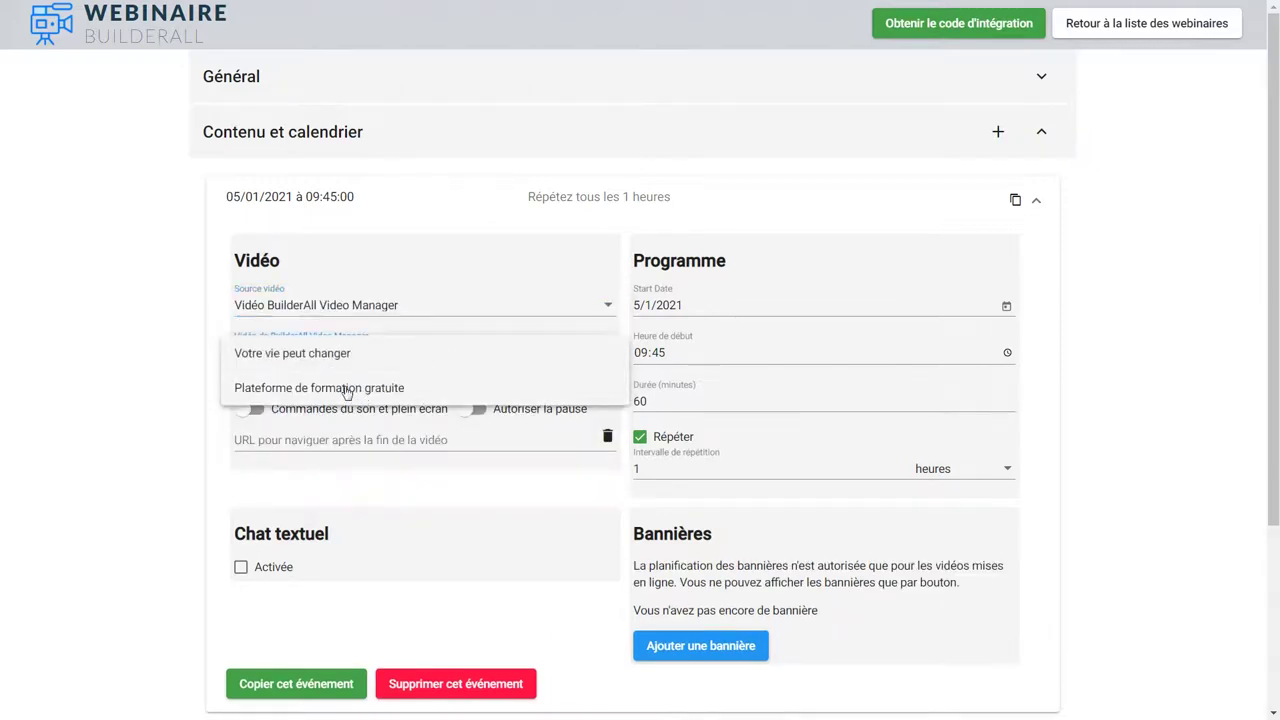
{"action": "left_click", "coordinate": [346, 389]}
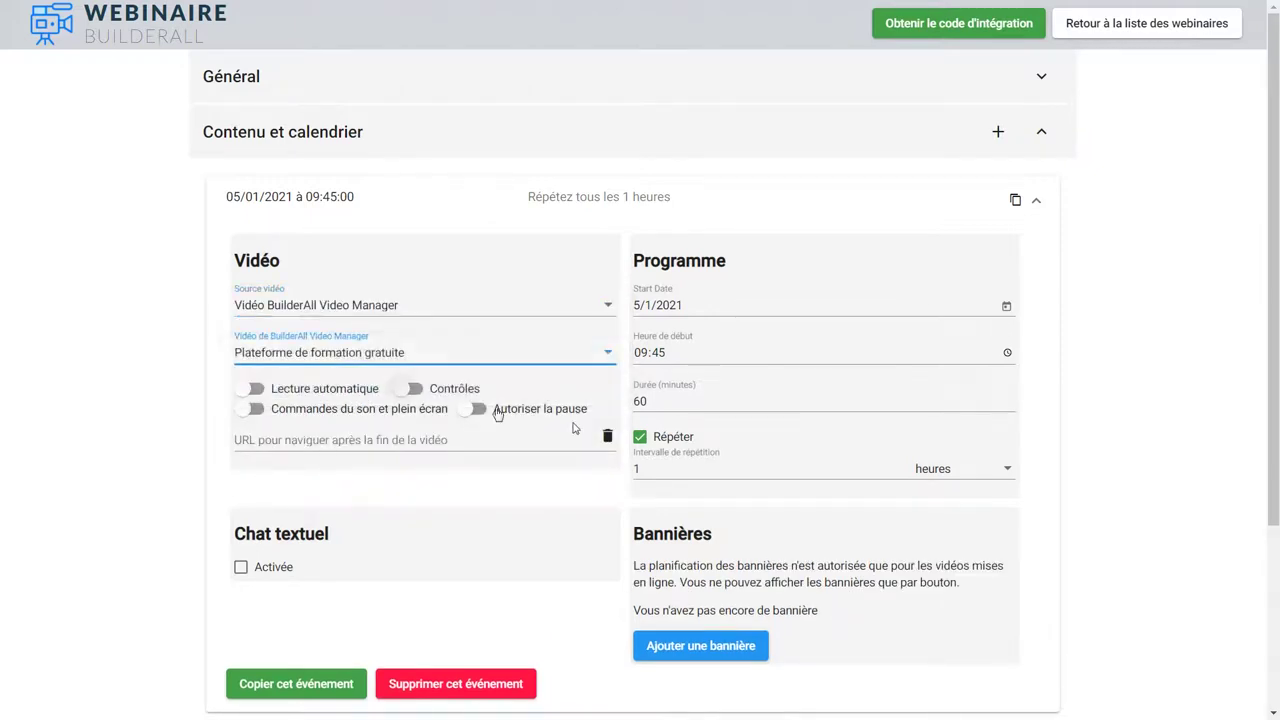
{"action": "left_click", "coordinate": [250, 389]}
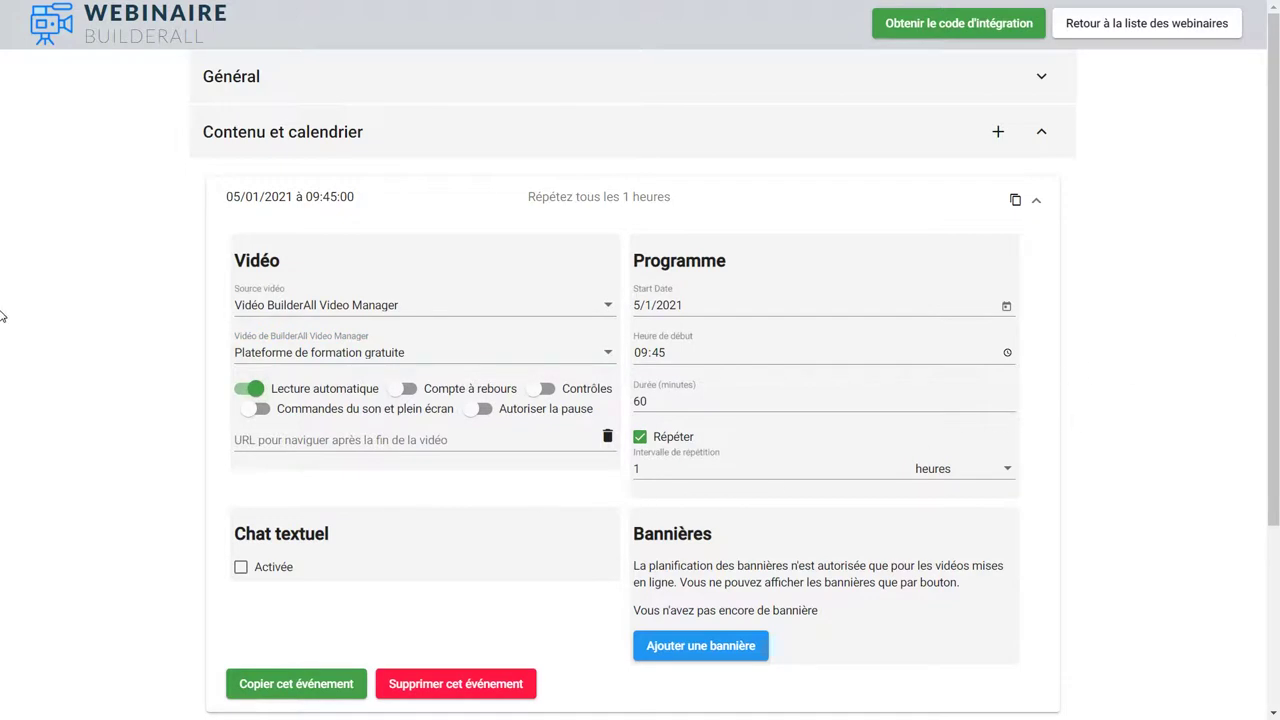
Step: Turn off repetition for the duplicated 05/01/2021 09:45 event and set its start date to 6/1/2021
{"action": "scroll", "coordinate": [1258, 550], "scroll_direction": "down", "scroll_amount": 3}
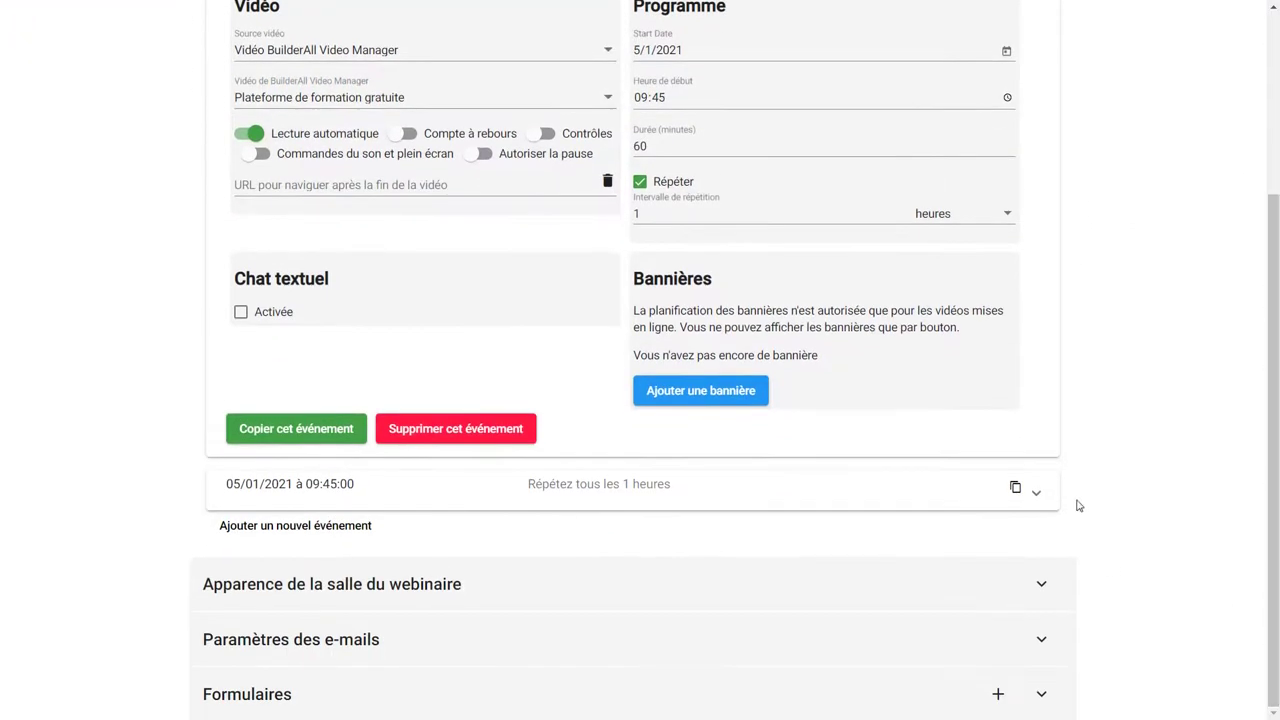
{"action": "left_click", "coordinate": [1036, 492]}
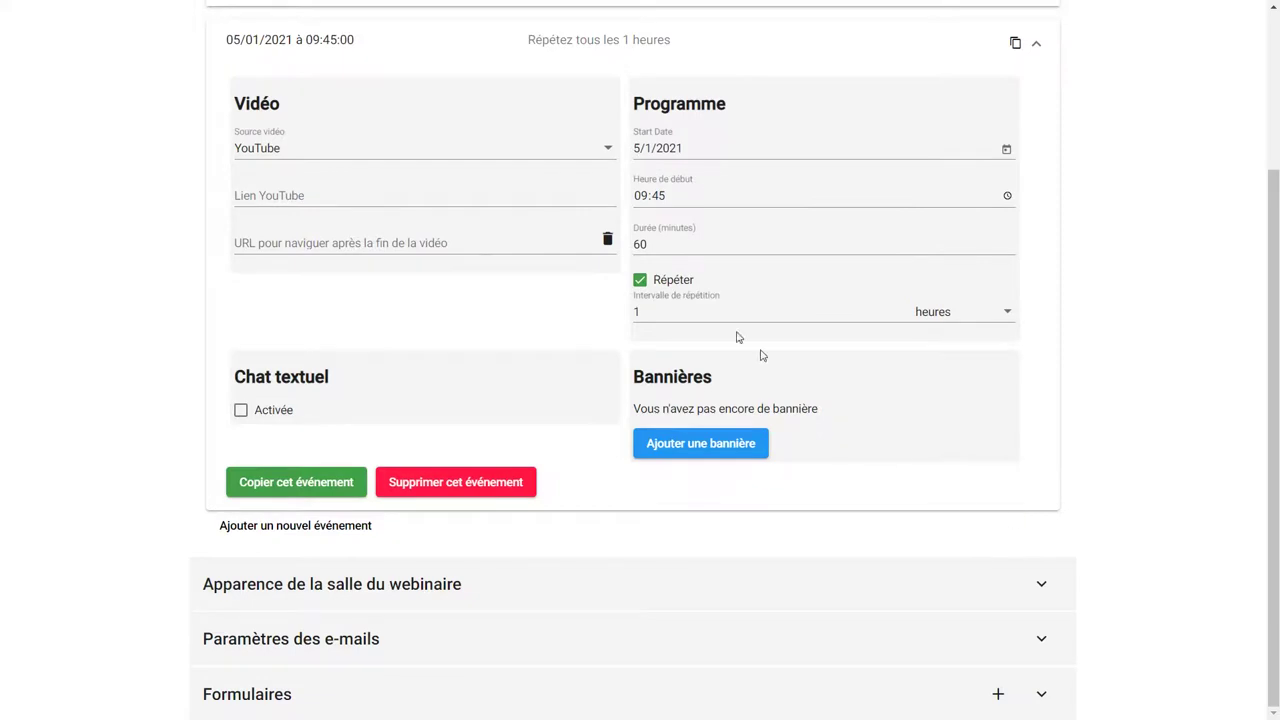
{"action": "left_click", "coordinate": [643, 283]}
{"action": "left_click", "coordinate": [713, 148]}
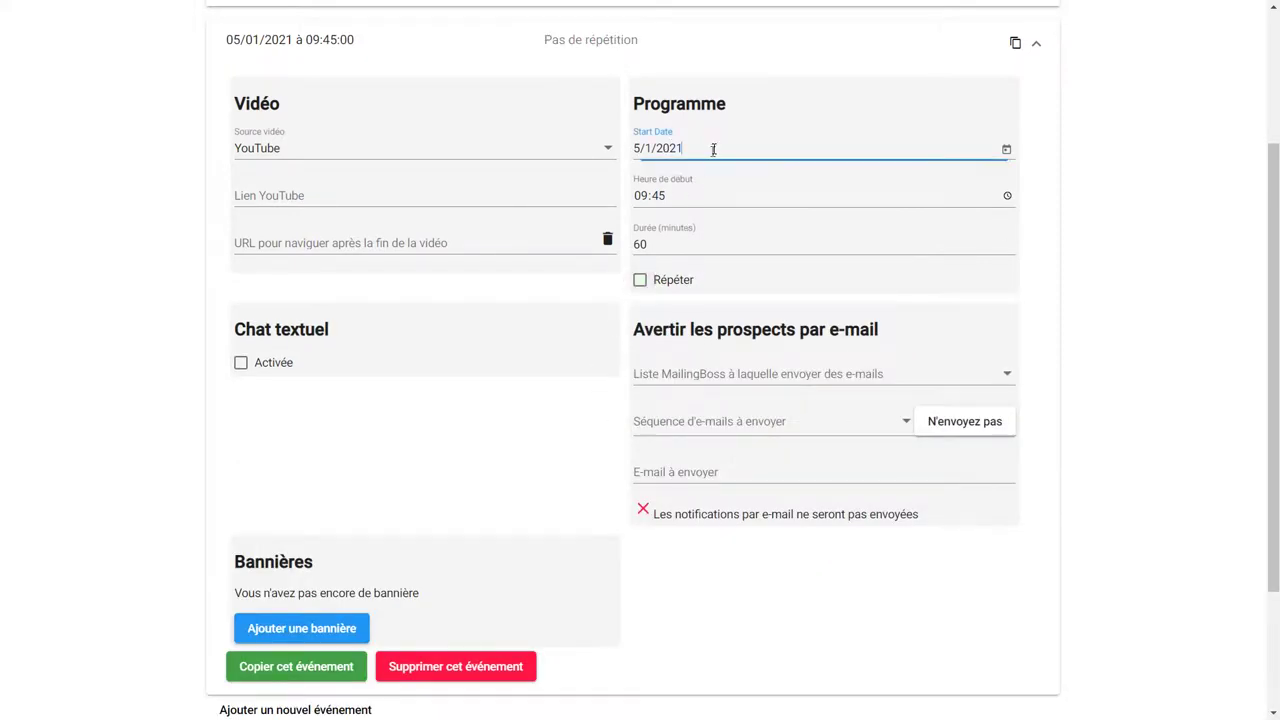
{"action": "key", "text": "ctrl+a"}
{"action": "key", "text": "ctrl+v"}
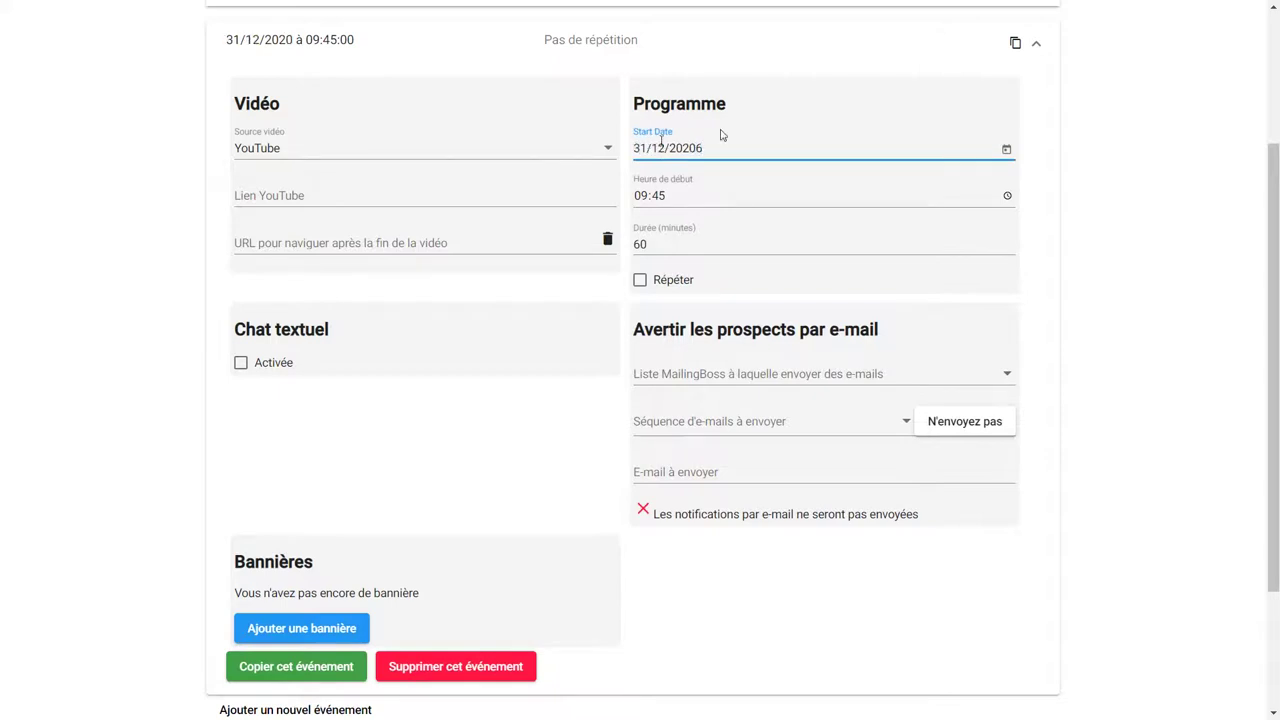
{"action": "left_click", "coordinate": [1006, 149]}
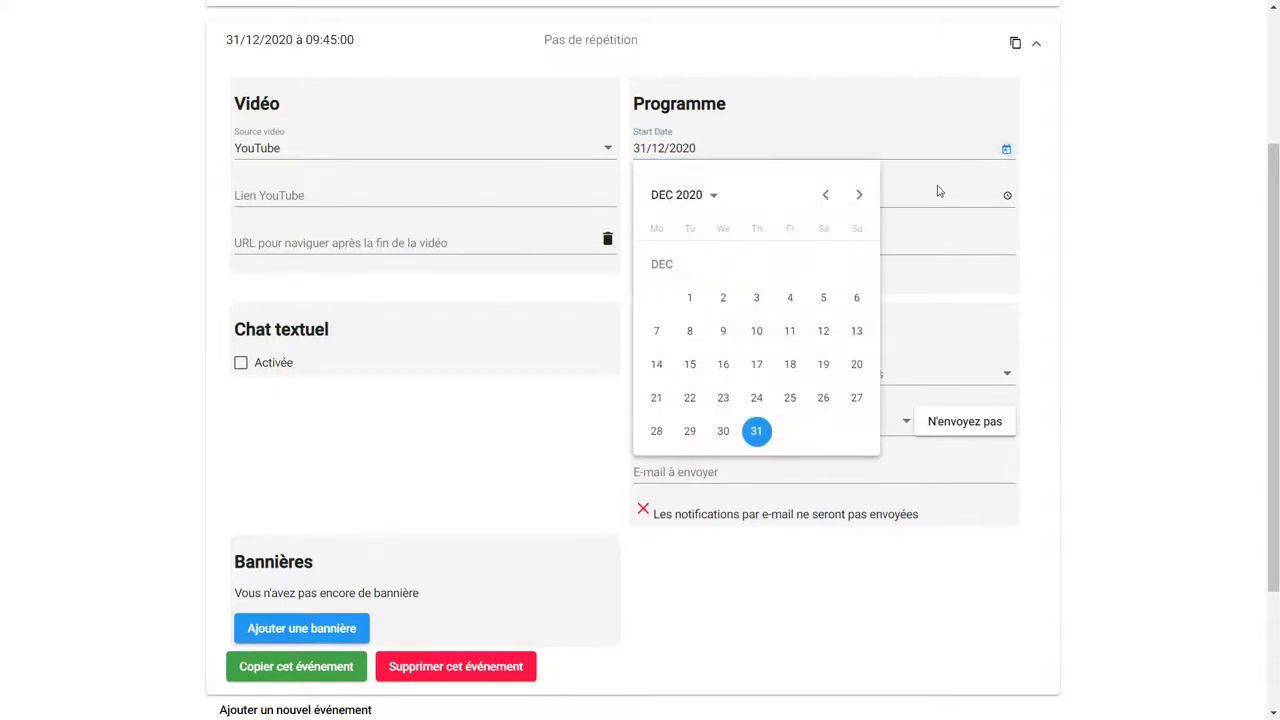
{"action": "left_click", "coordinate": [861, 195]}
{"action": "left_click", "coordinate": [723, 302]}
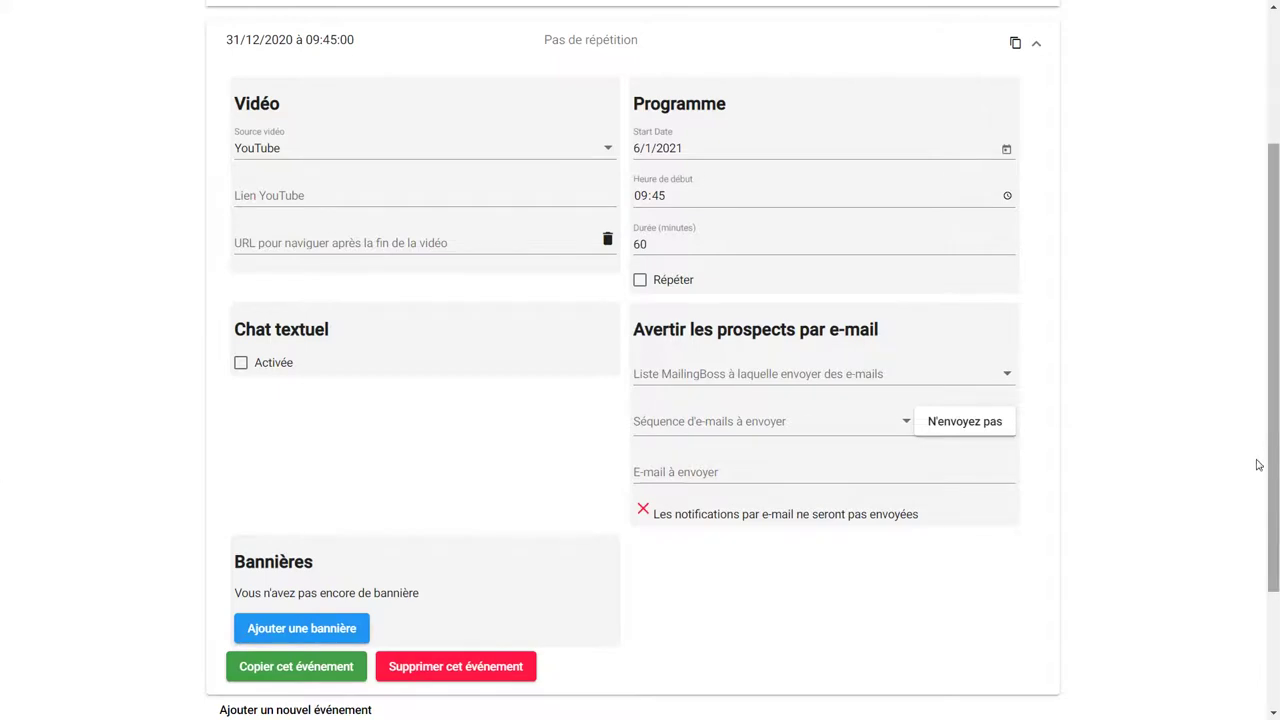
Step: Check how the duplicated event is listed in the evergreen form's events and seats
{"action": "left_click_drag", "start_coordinate": [1270, 455], "coordinate": [1270, 610]}
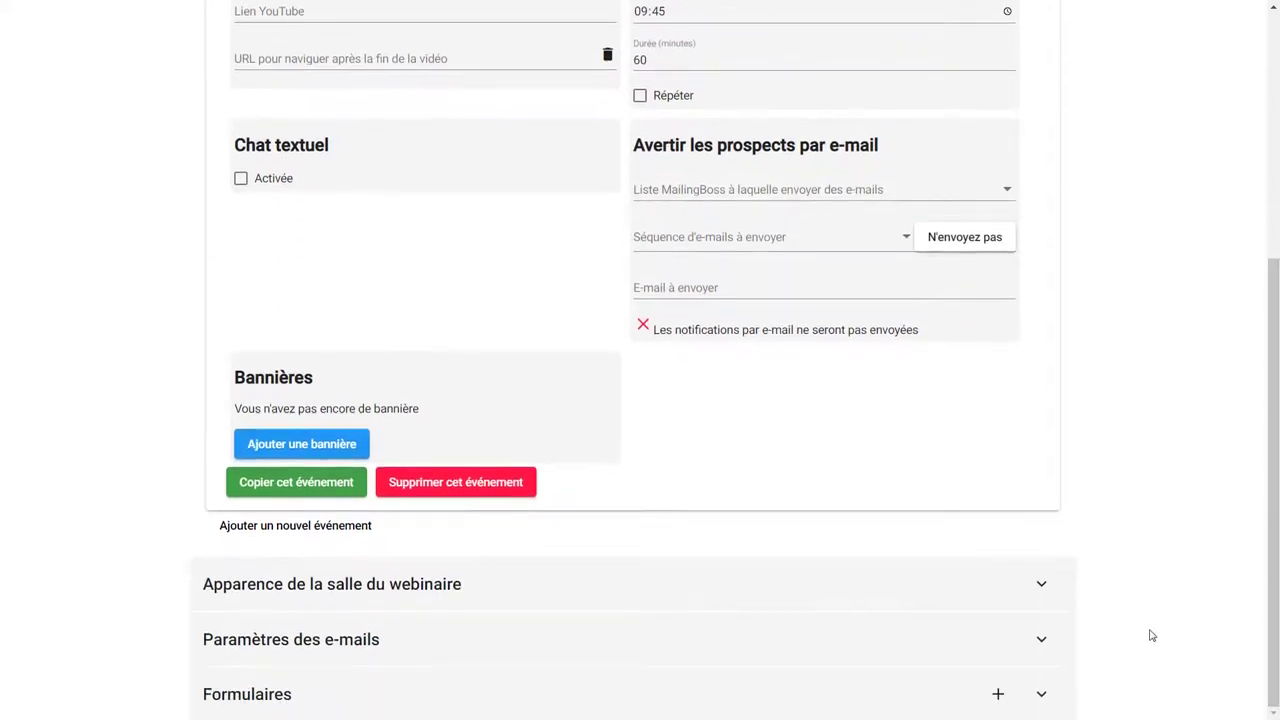
{"action": "left_click", "coordinate": [1042, 695]}
{"action": "left_click_drag", "start_coordinate": [1272, 458], "coordinate": [1272, 662]}
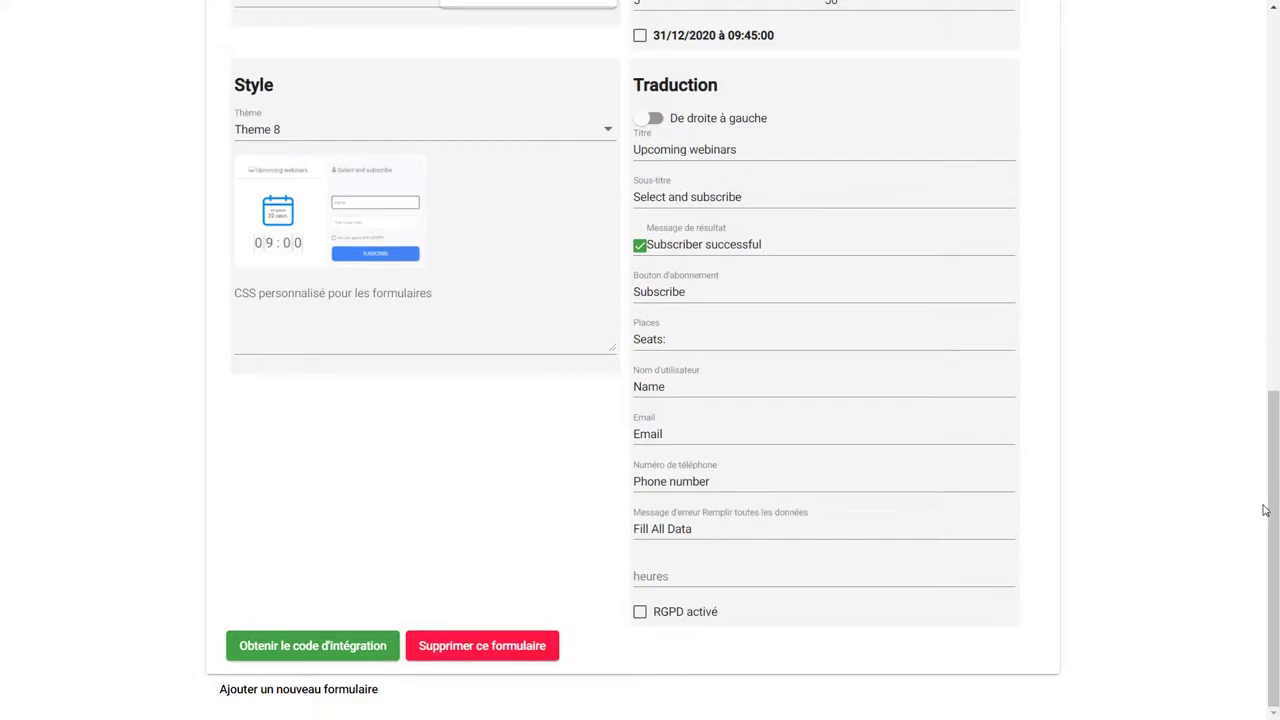
{"action": "left_click_drag", "start_coordinate": [1262, 512], "coordinate": [1251, 329]}
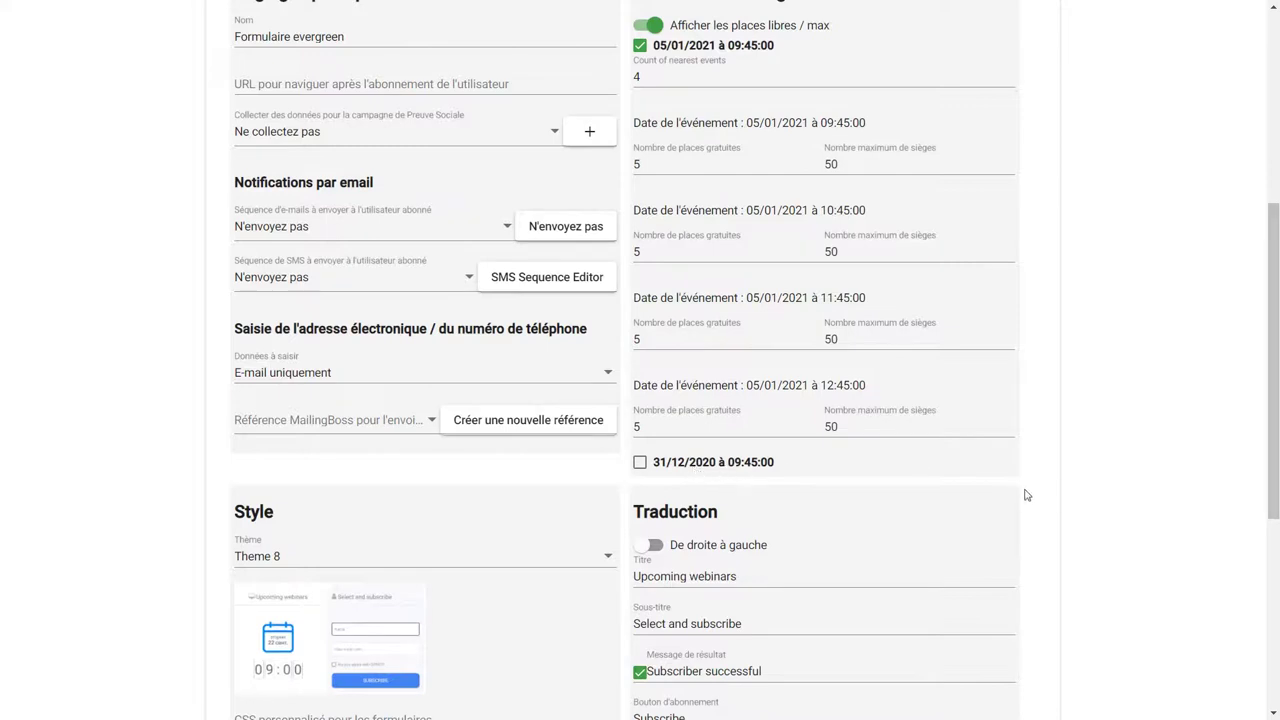
{"action": "scroll", "coordinate": [1249, 512], "scroll_direction": "up", "scroll_amount": 5}
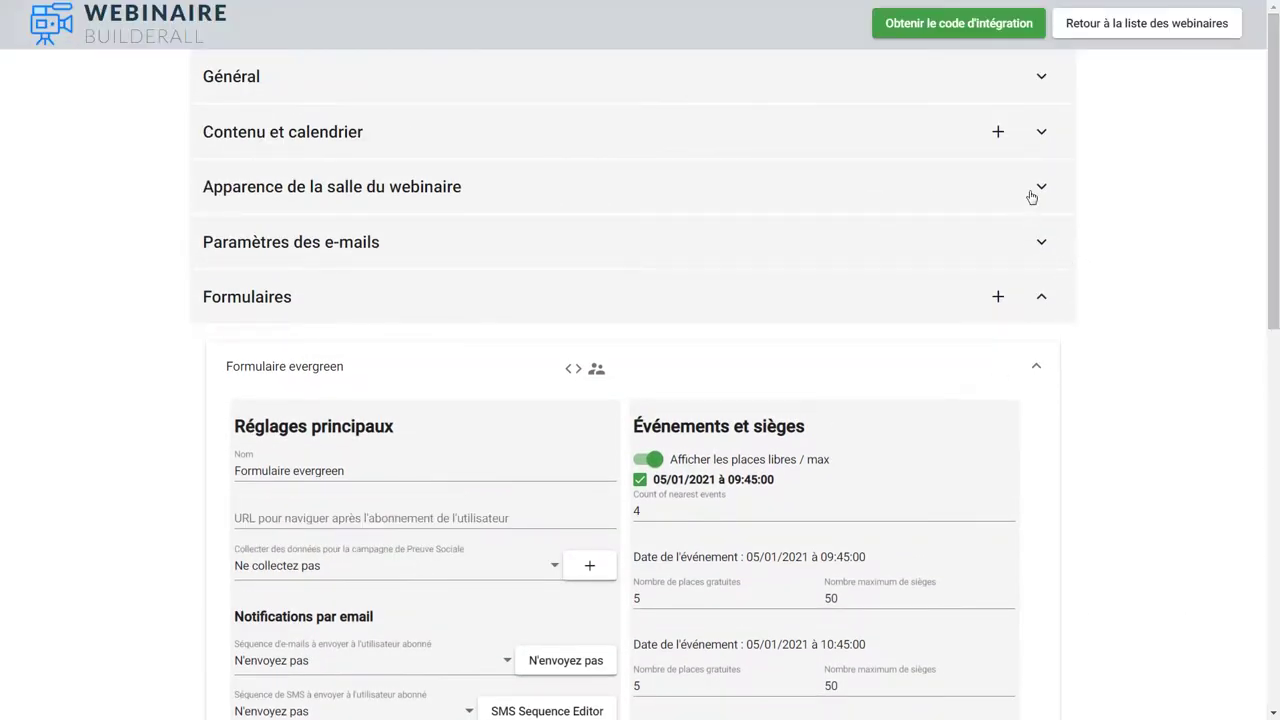
Step: Set the non-repeating second event's start date to 6/1/2021 again in the content and calendar settings
{"action": "left_click", "coordinate": [1042, 133]}
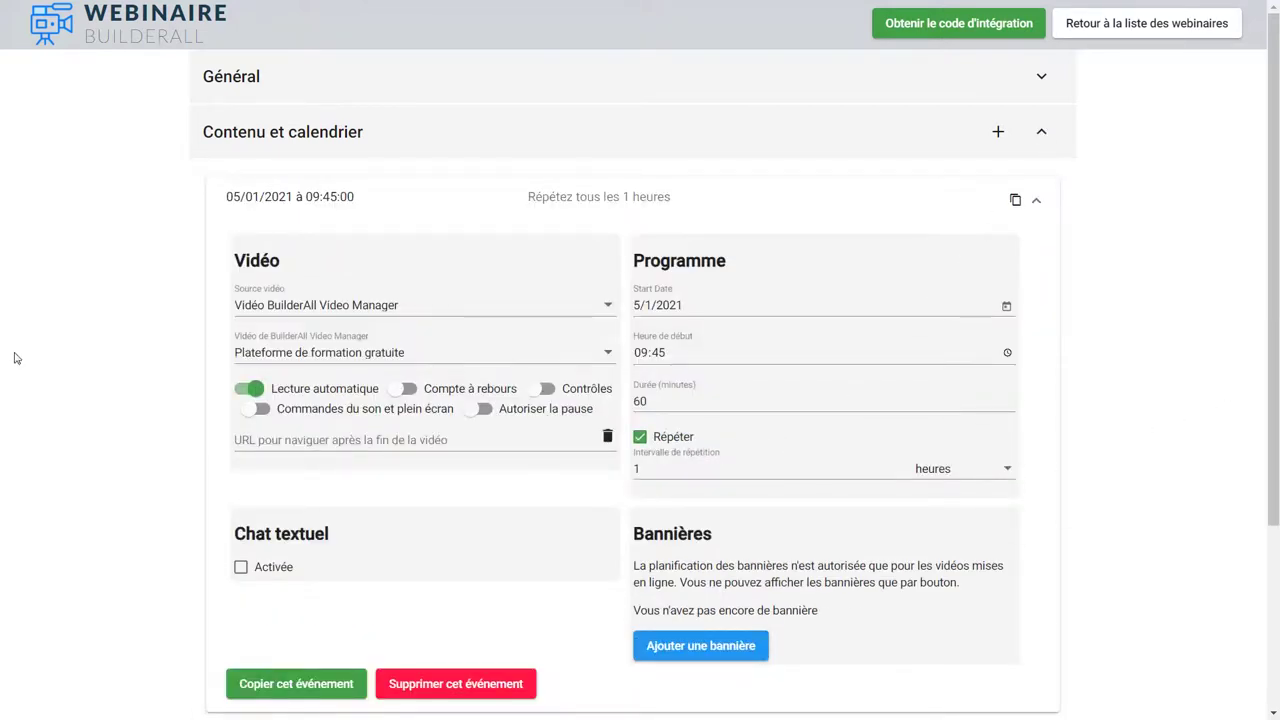
{"action": "left_click", "coordinate": [1040, 201]}
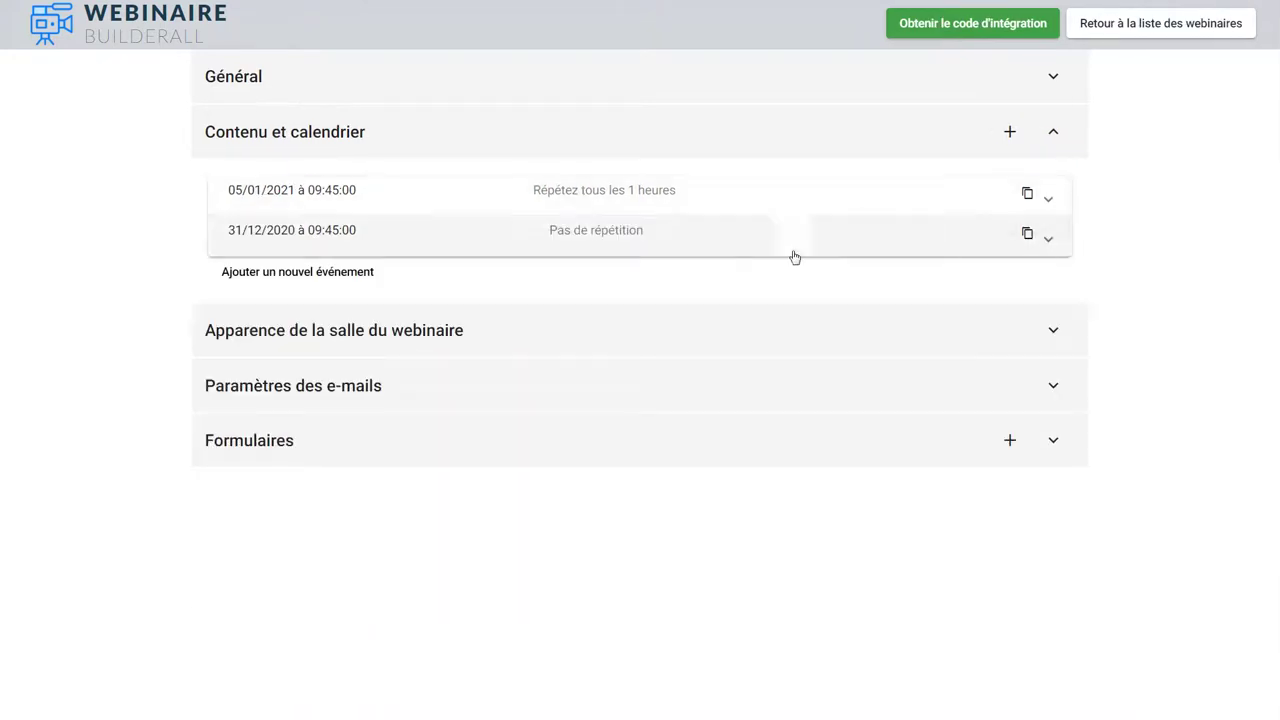
{"action": "left_click", "coordinate": [1048, 238]}
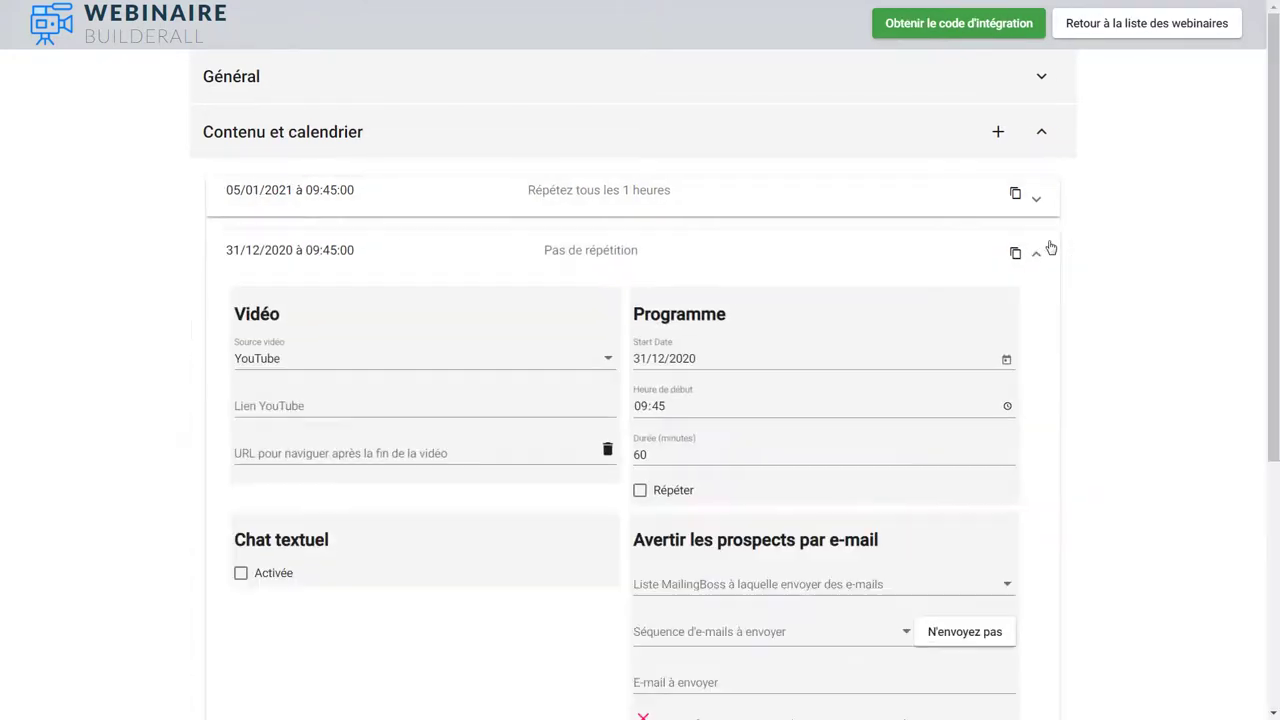
{"action": "left_click", "coordinate": [1006, 359]}
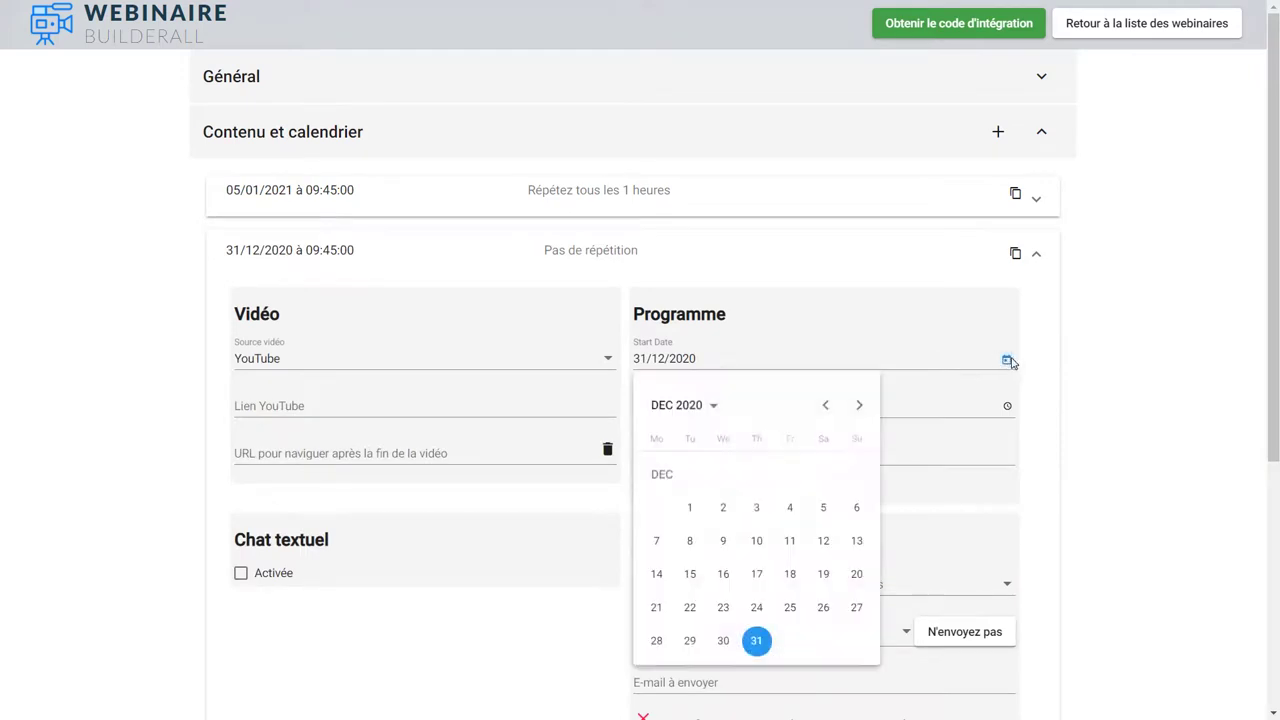
{"action": "left_click", "coordinate": [858, 405]}
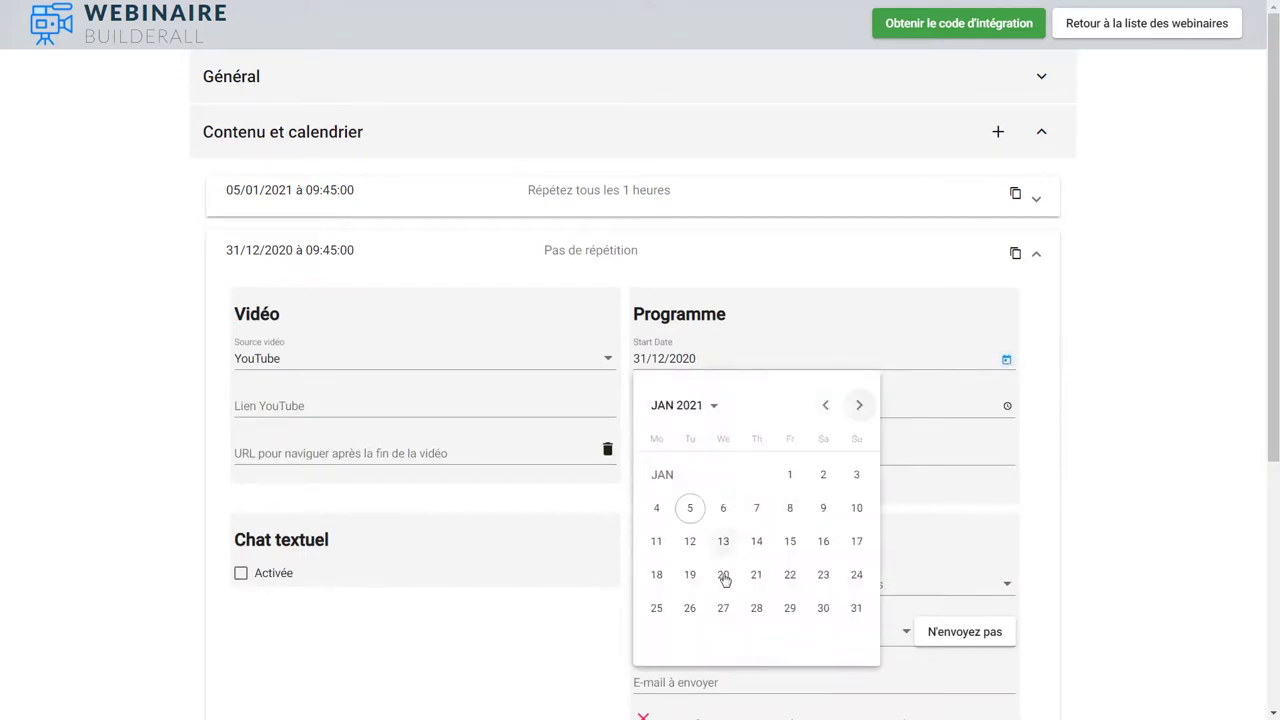
{"action": "left_click", "coordinate": [720, 508]}
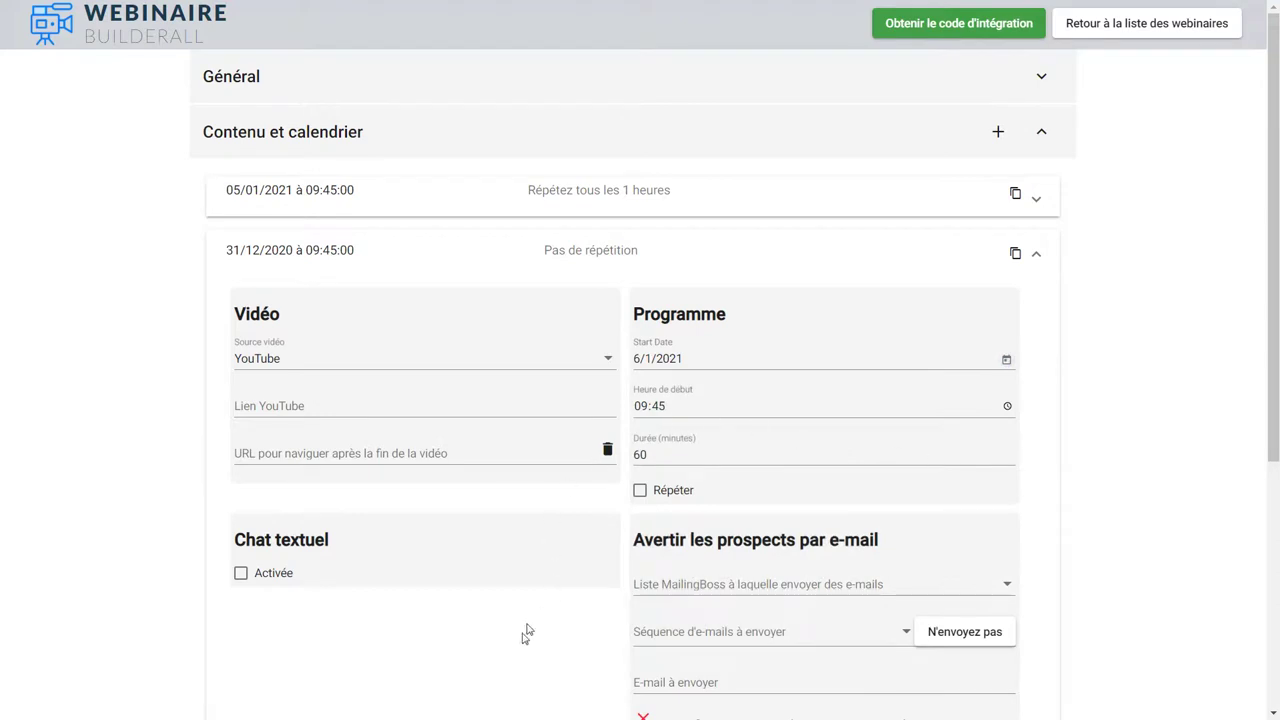
Step: Collapse and reopen the second event to compare its start date with the date in its heading
{"action": "left_click_drag", "start_coordinate": [1274, 349], "coordinate": [1274, 365]}
{"action": "left_click", "coordinate": [1036, 228]}
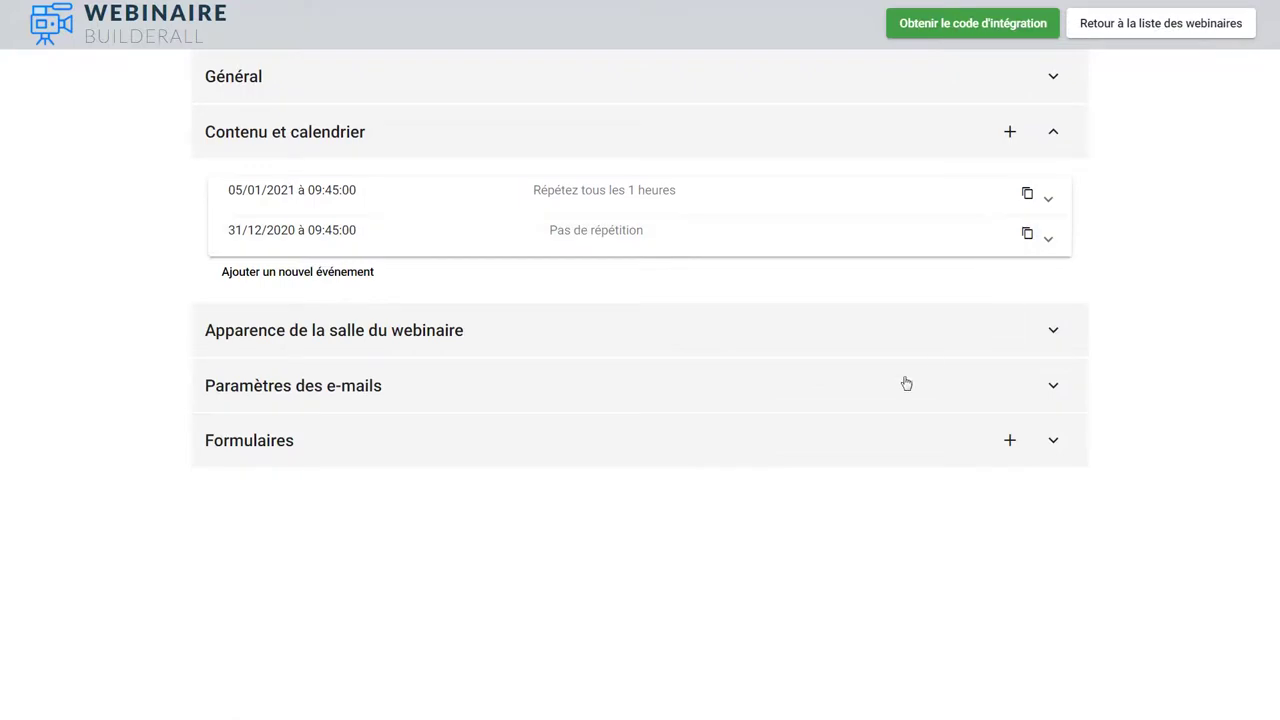
{"action": "left_click", "coordinate": [1047, 243]}
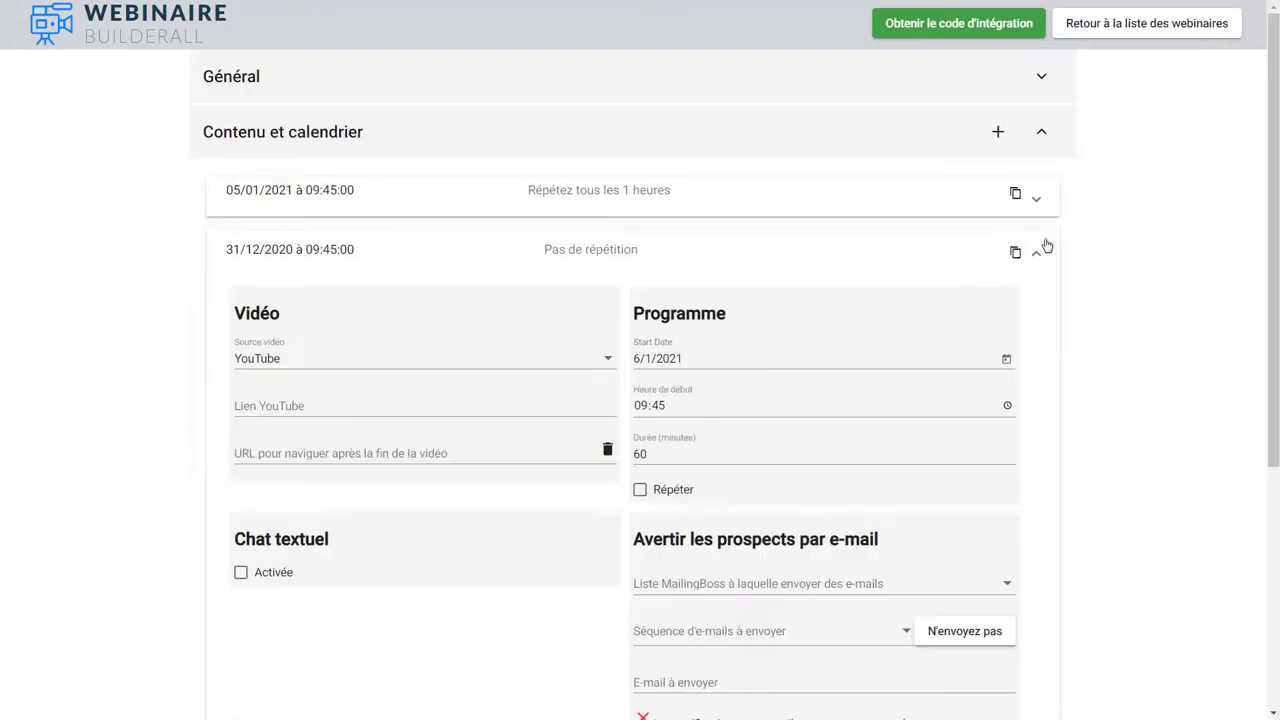
{"action": "left_click", "coordinate": [716, 359]}
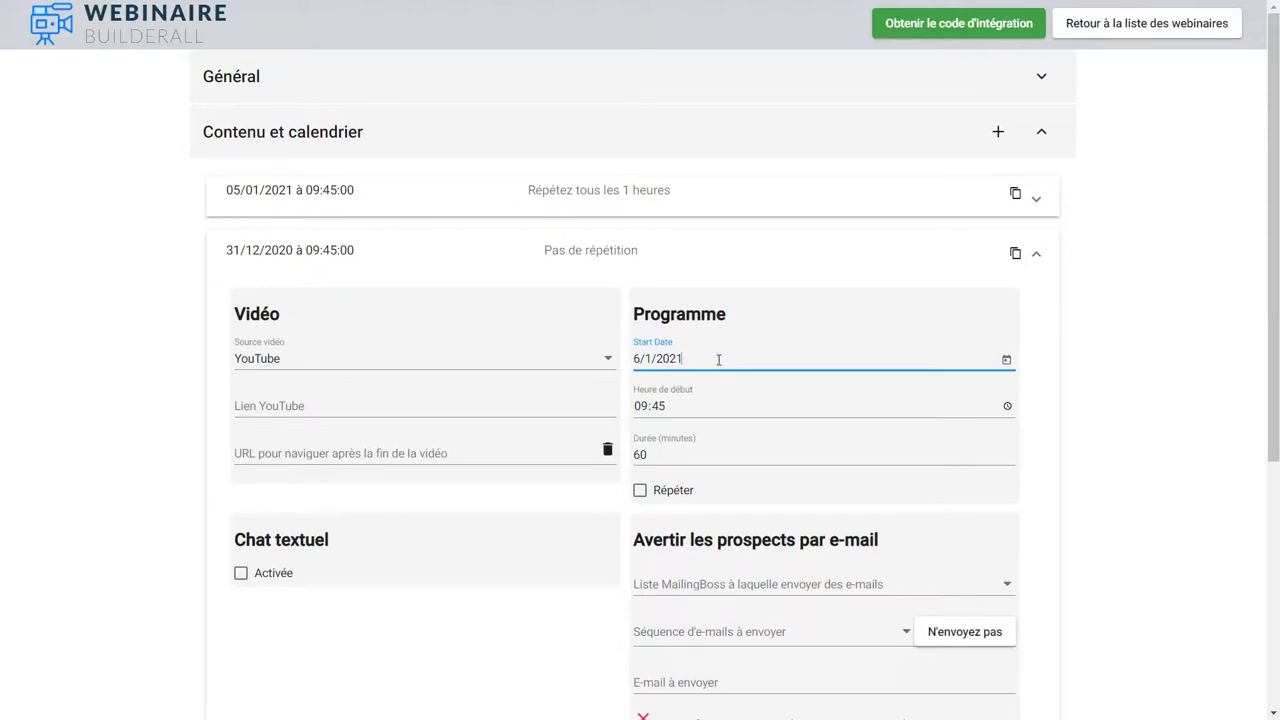
{"action": "left_click", "coordinate": [279, 252]}
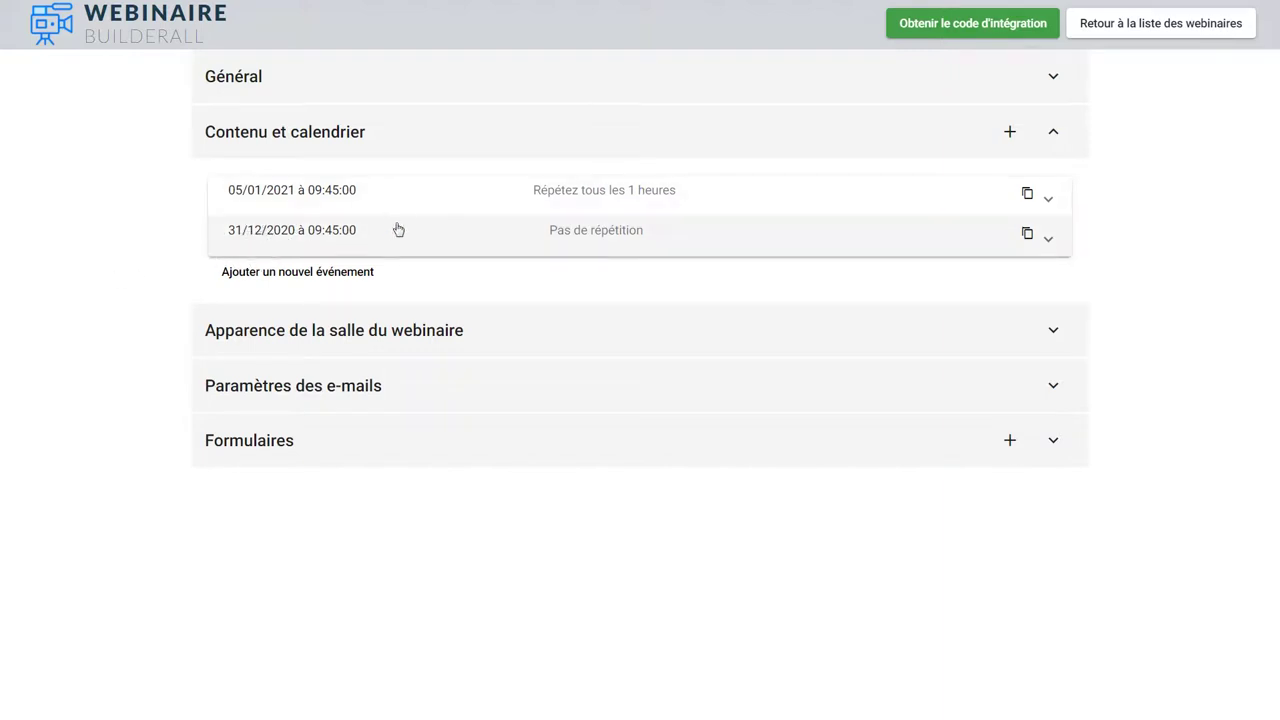
Step: Delete the non-repeating second event from the content and calendar settings
{"action": "left_click", "coordinate": [358, 241]}
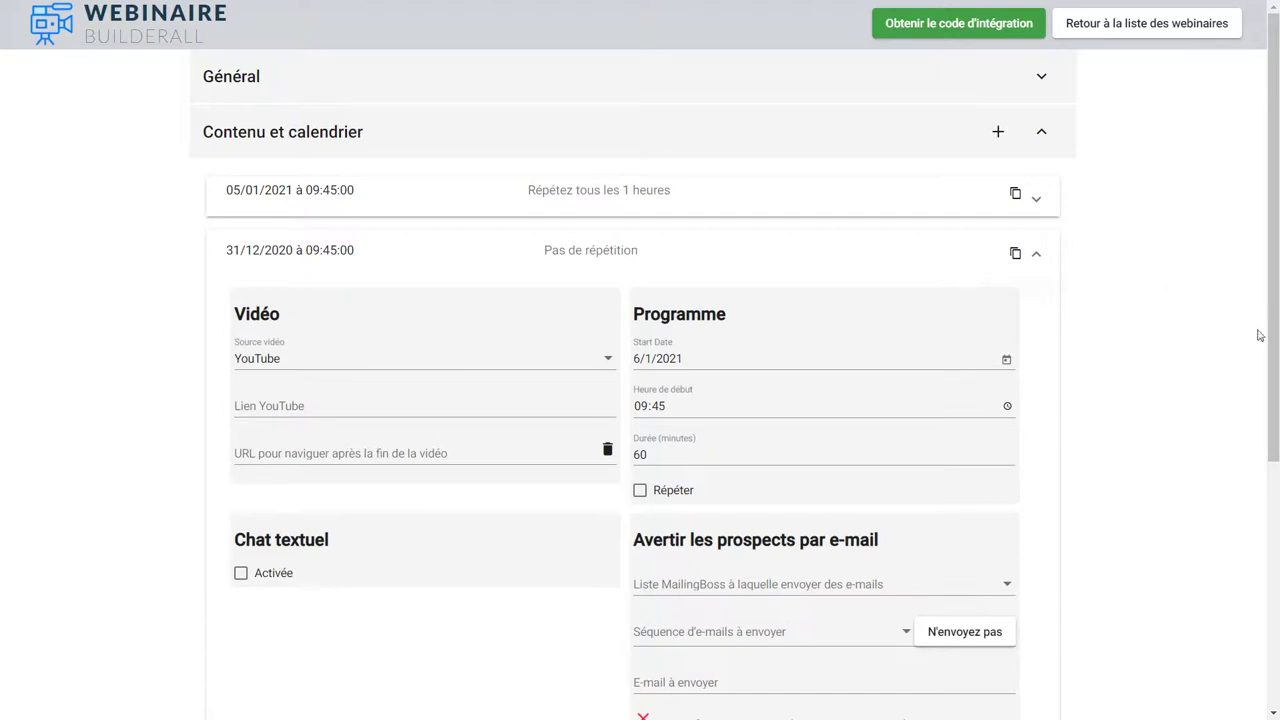
{"action": "left_click_drag", "start_coordinate": [1273, 322], "coordinate": [1273, 456]}
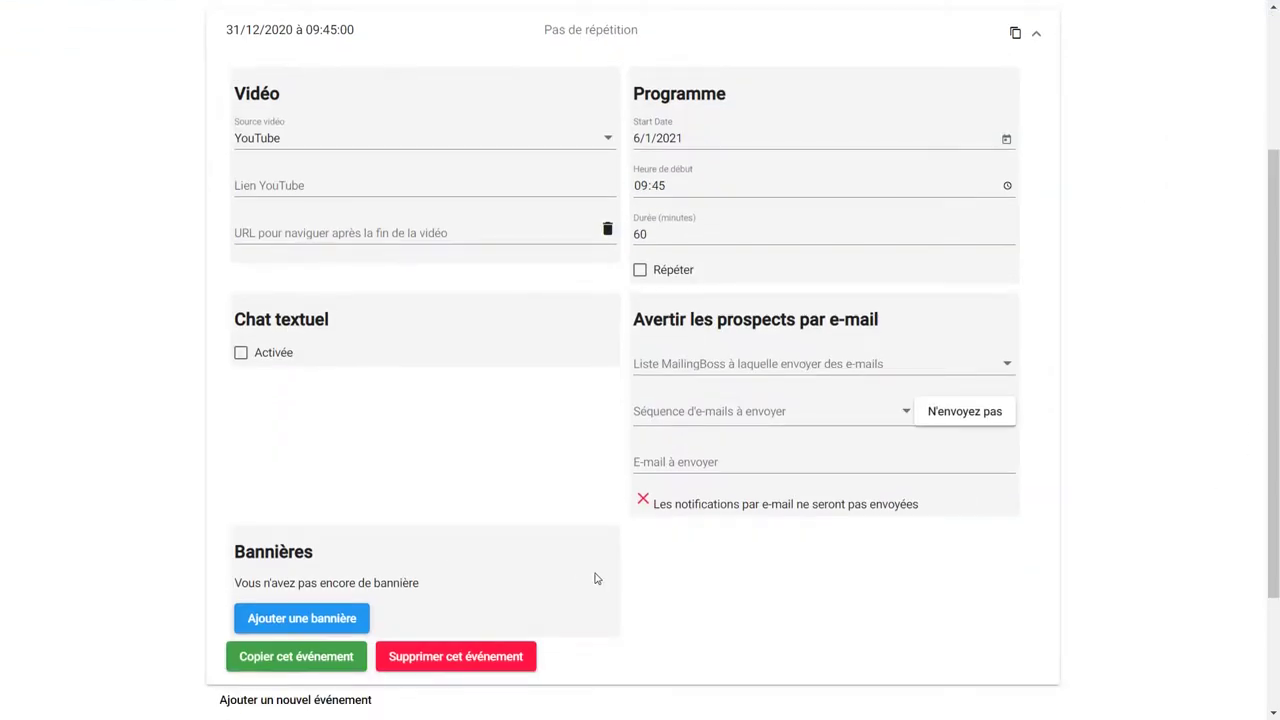
{"action": "left_click", "coordinate": [449, 663]}
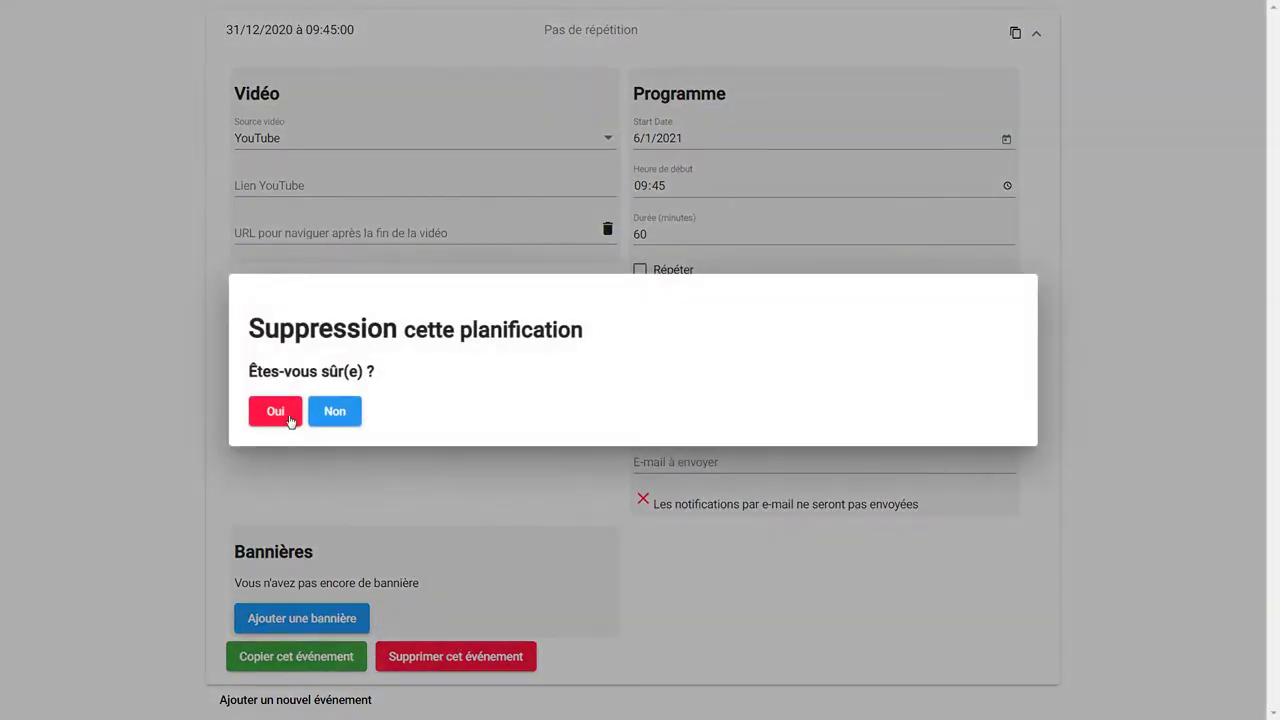
{"action": "left_click", "coordinate": [275, 411]}
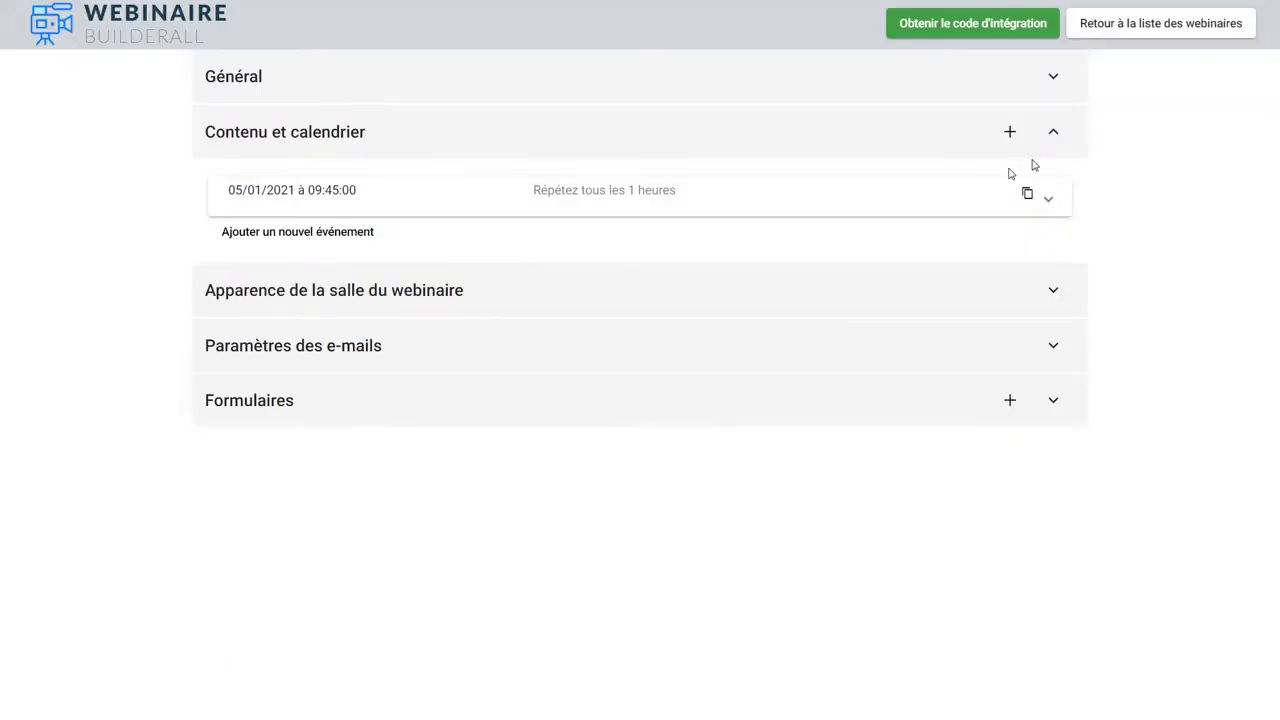
Step: Duplicate the hourly 05/01/2021 09:45 event and set the copy's start date to 6/1/2021
{"action": "left_click", "coordinate": [1027, 193]}
{"action": "left_click", "coordinate": [280, 413]}
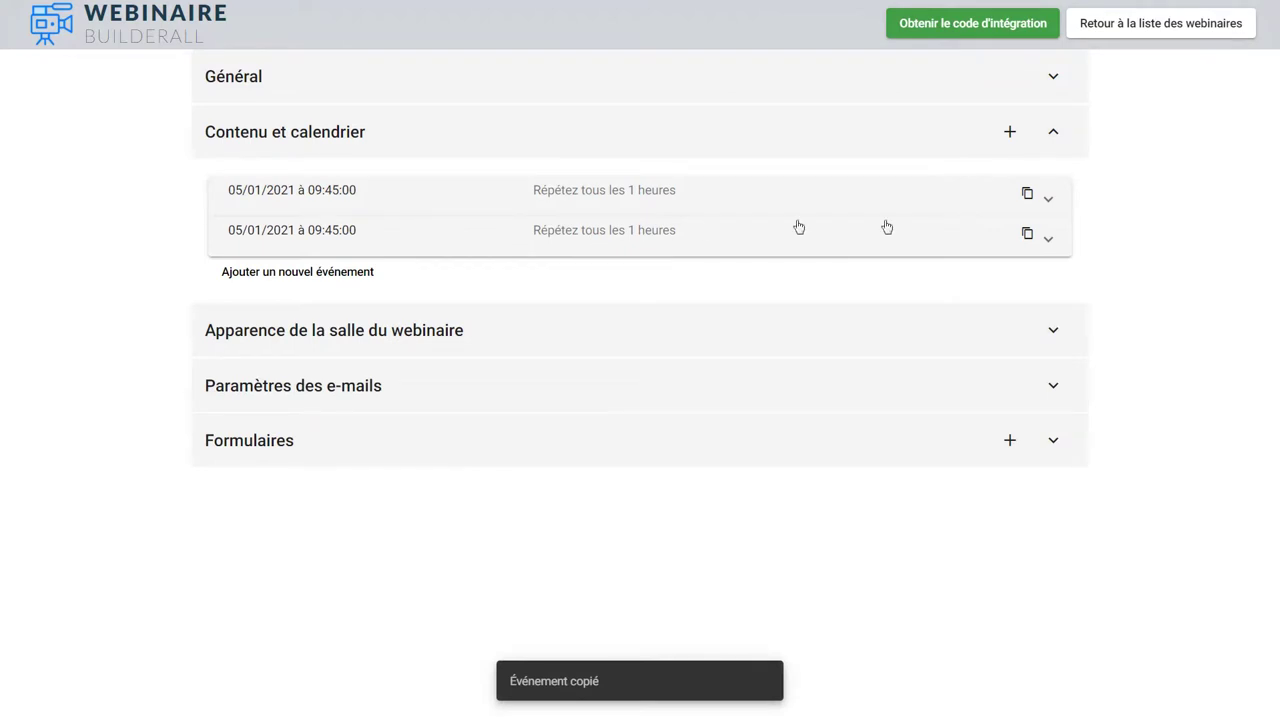
{"action": "left_click", "coordinate": [1048, 240]}
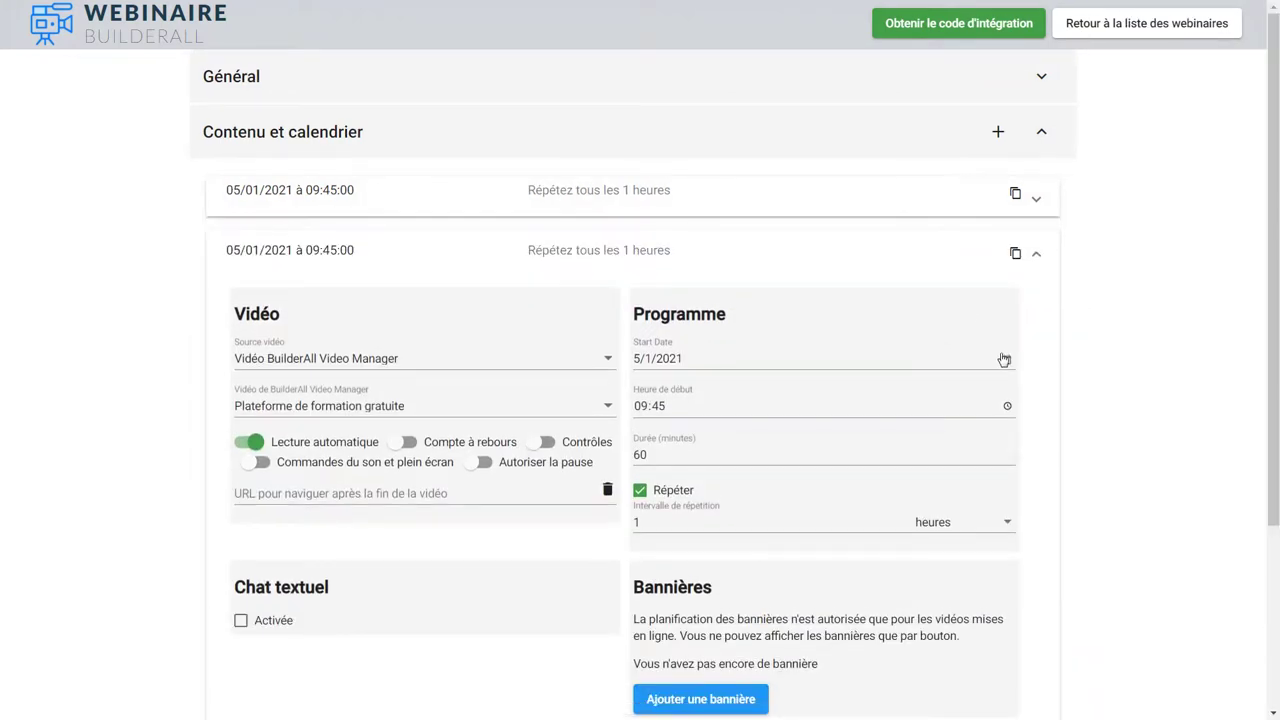
{"action": "left_click", "coordinate": [1007, 362]}
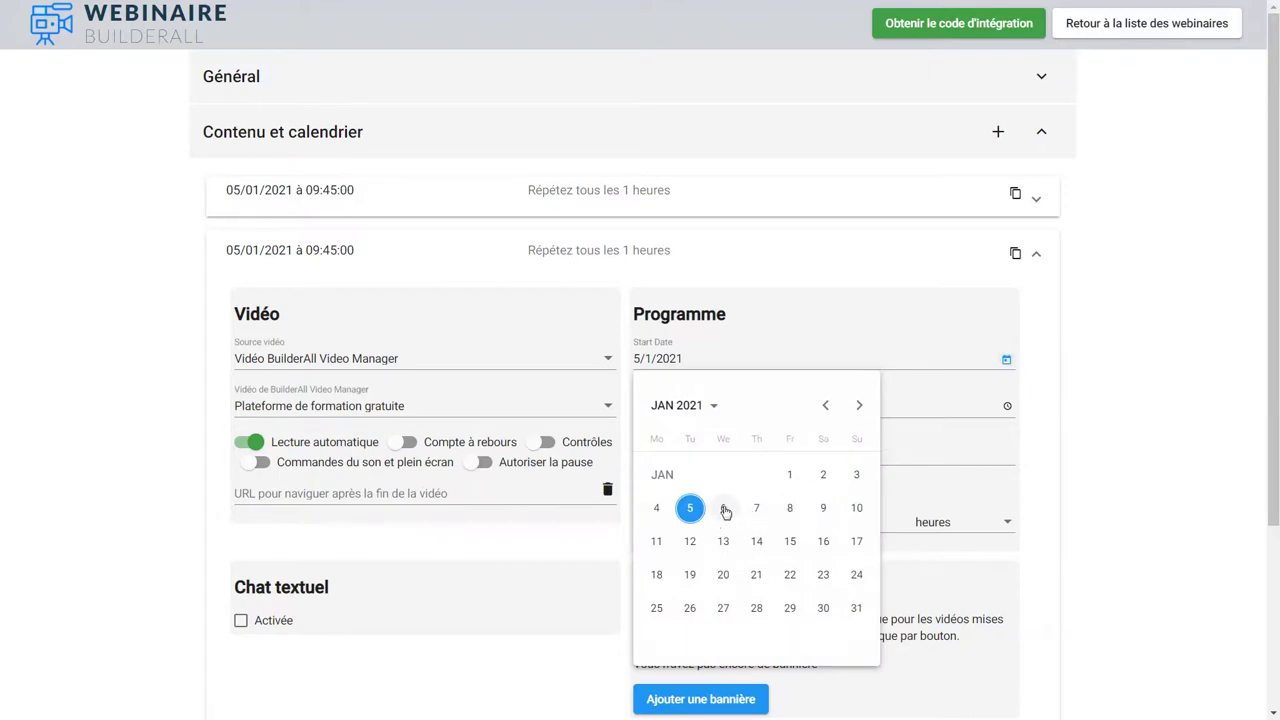
{"action": "left_click", "coordinate": [725, 509]}
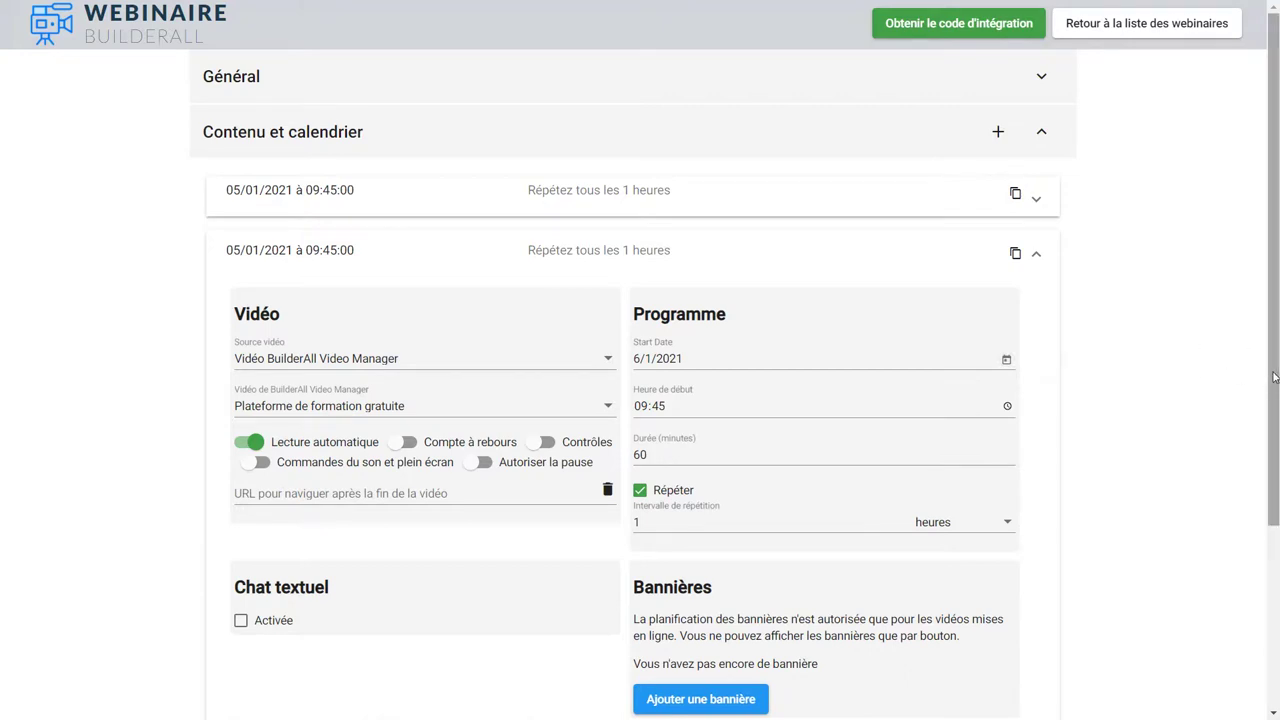
Step: Turn off repetition for the copied event and collapse its settings
{"action": "scroll", "coordinate": [1266, 379], "scroll_direction": "down", "scroll_amount": 1}
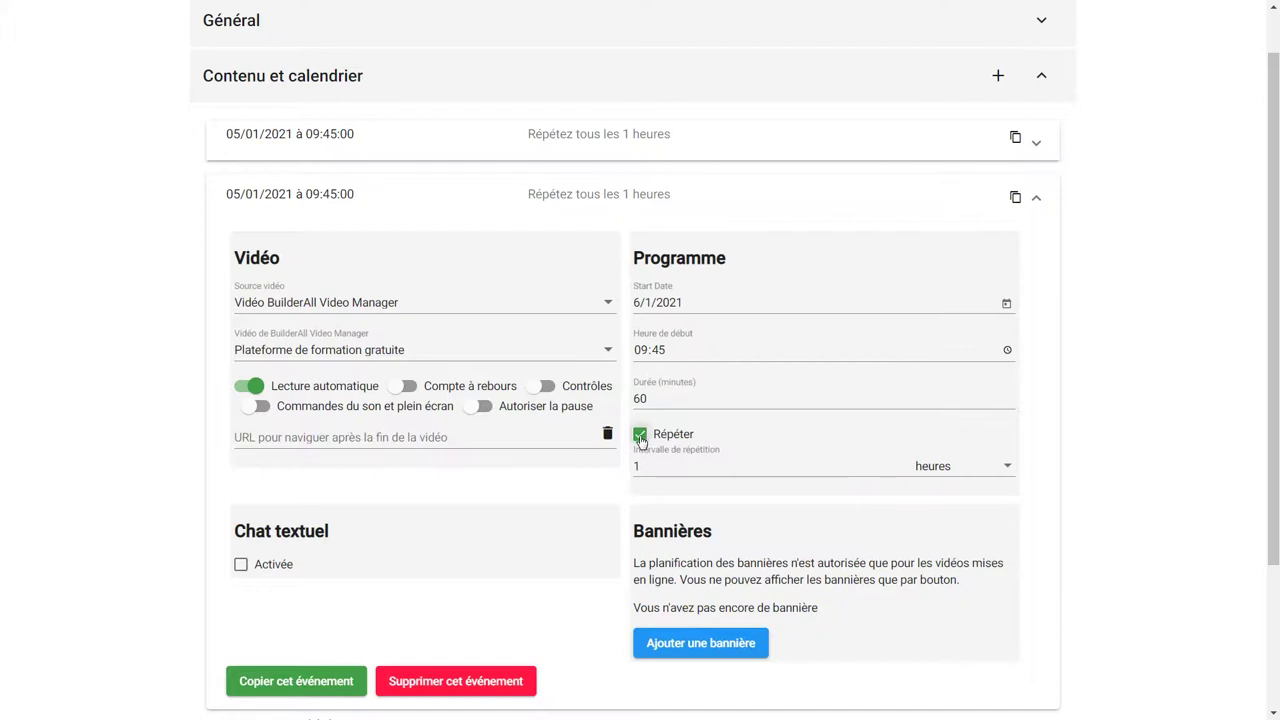
{"action": "left_click", "coordinate": [640, 434]}
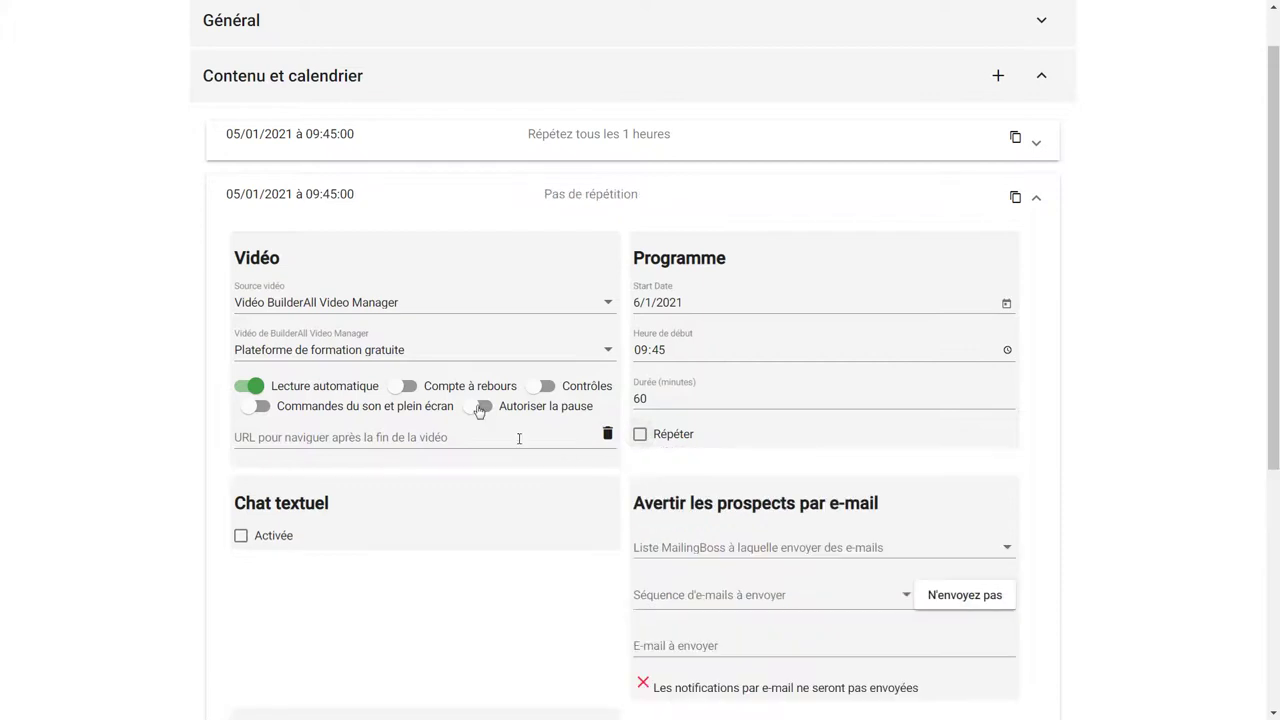
{"action": "left_click", "coordinate": [317, 204]}
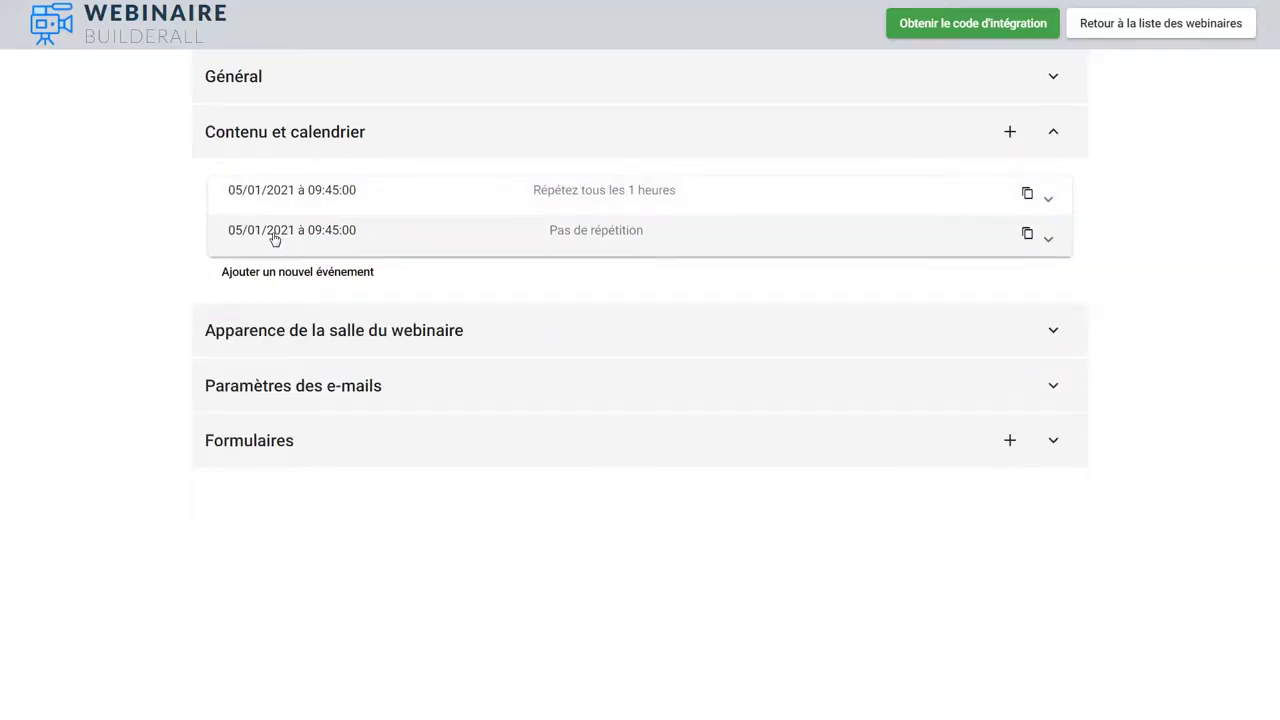
Step: Check the copied event's start date and its entry in the evergreen form's events and seats
{"action": "left_click", "coordinate": [274, 235]}
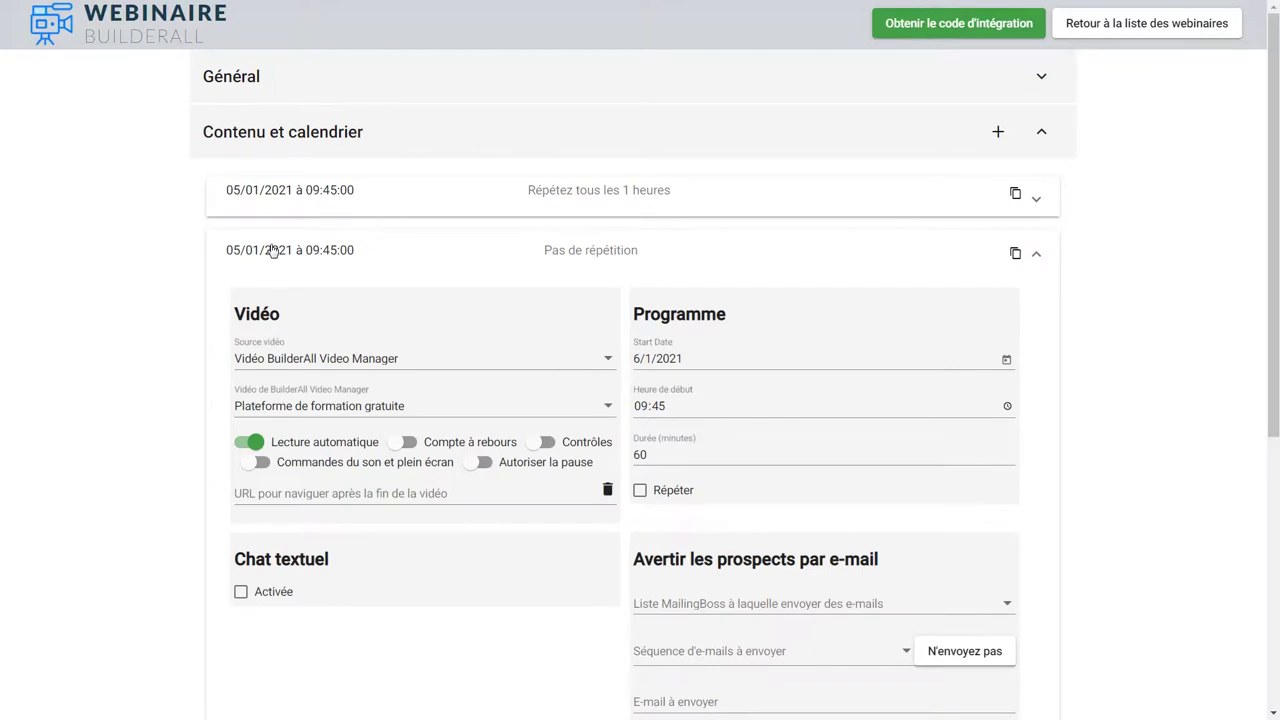
{"action": "left_click", "coordinate": [273, 250]}
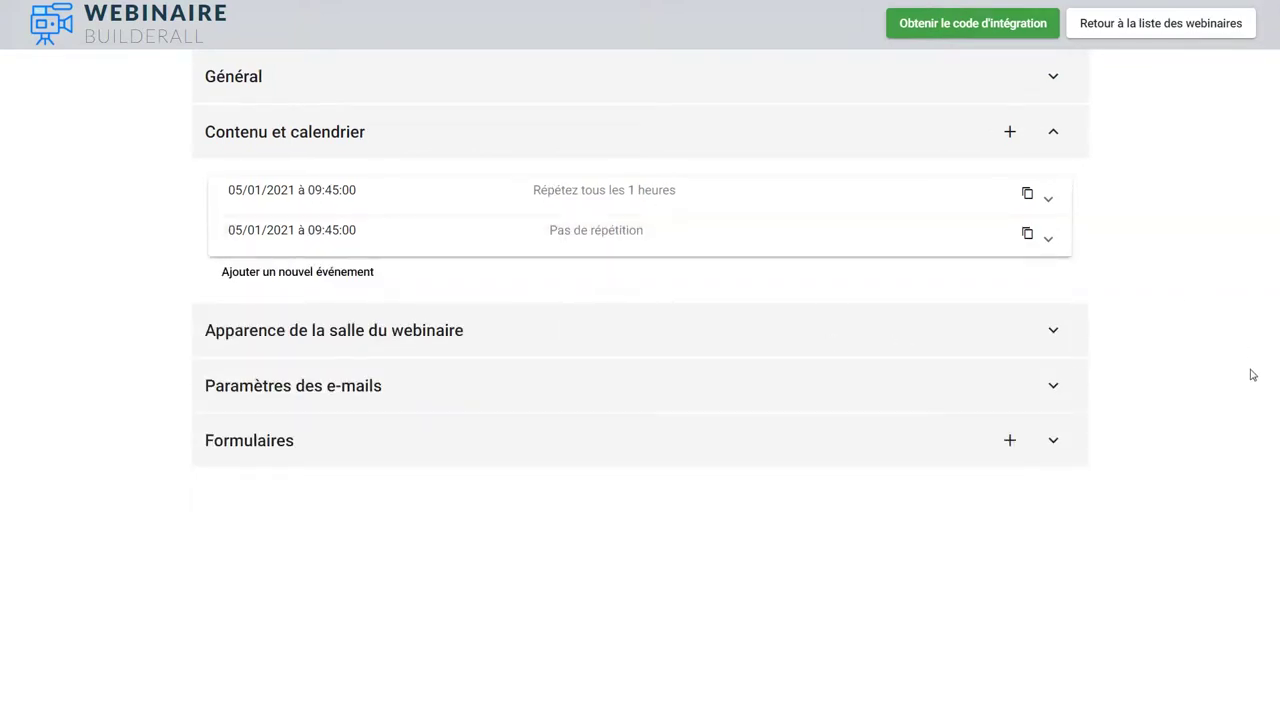
{"action": "left_click", "coordinate": [1053, 441]}
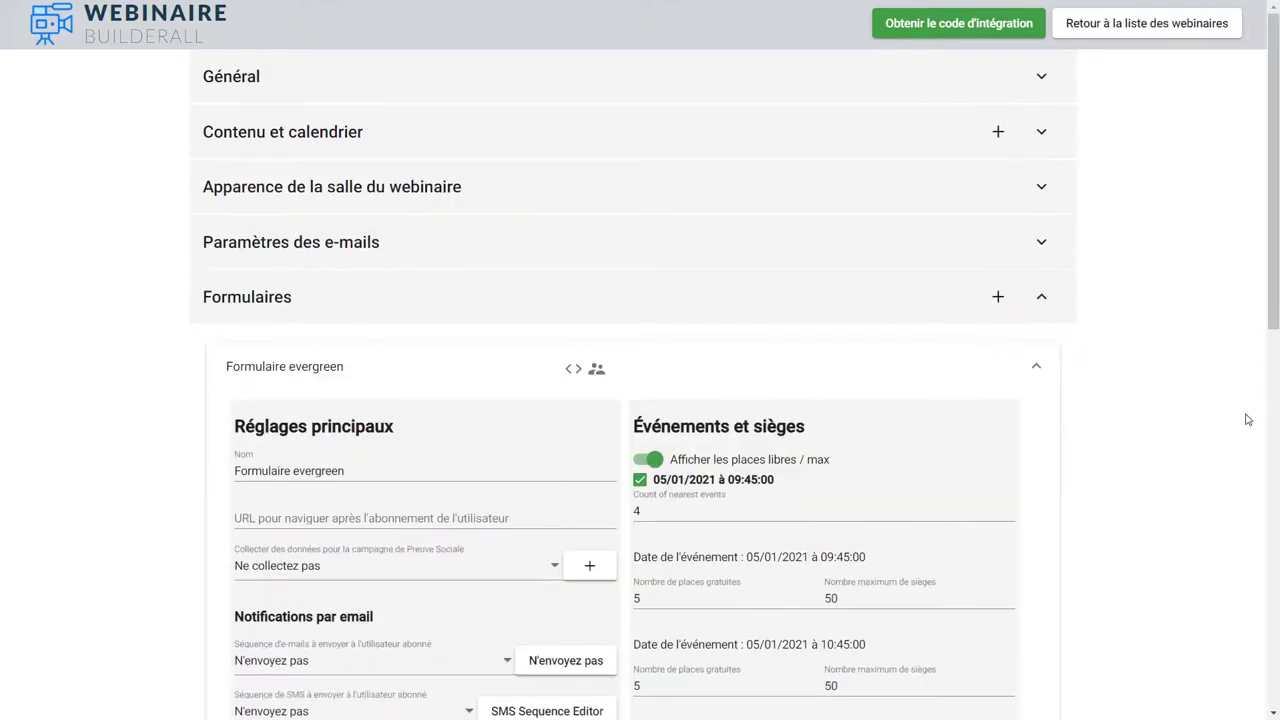
{"action": "scroll", "coordinate": [1257, 491], "scroll_direction": "down", "scroll_amount": 5}
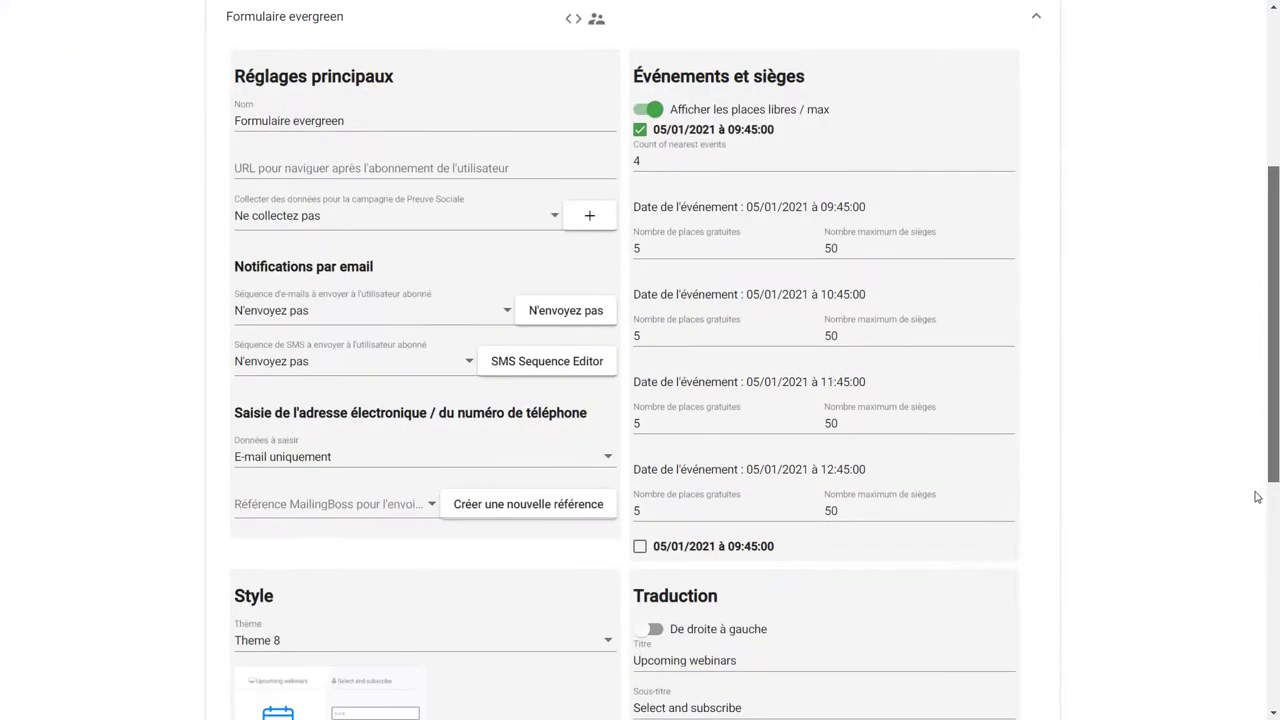
Step: Set the non-repeating second event's start date to 8/1/2021 and its start time to 10:45 in the content and calendar settings
{"action": "scroll", "coordinate": [1206, 510], "scroll_direction": "up", "scroll_amount": 1}
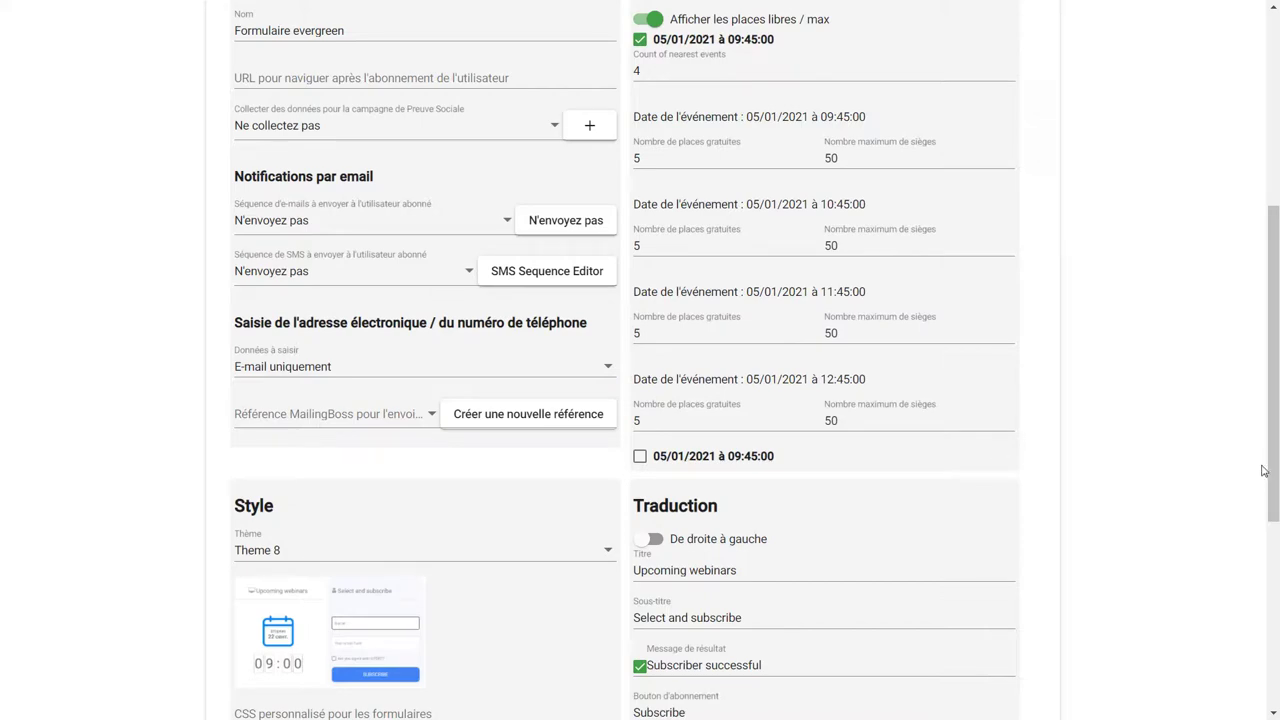
{"action": "scroll", "coordinate": [1262, 471], "scroll_direction": "up", "scroll_amount": 4}
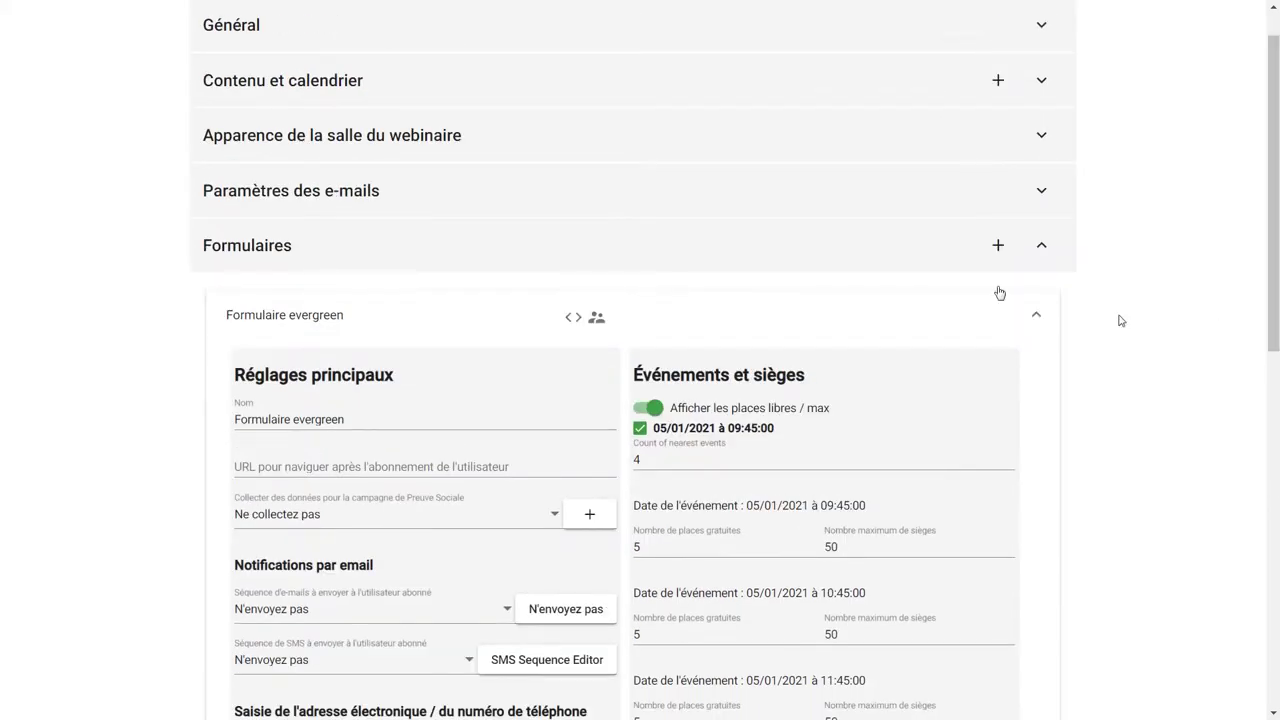
{"action": "left_click", "coordinate": [1043, 148]}
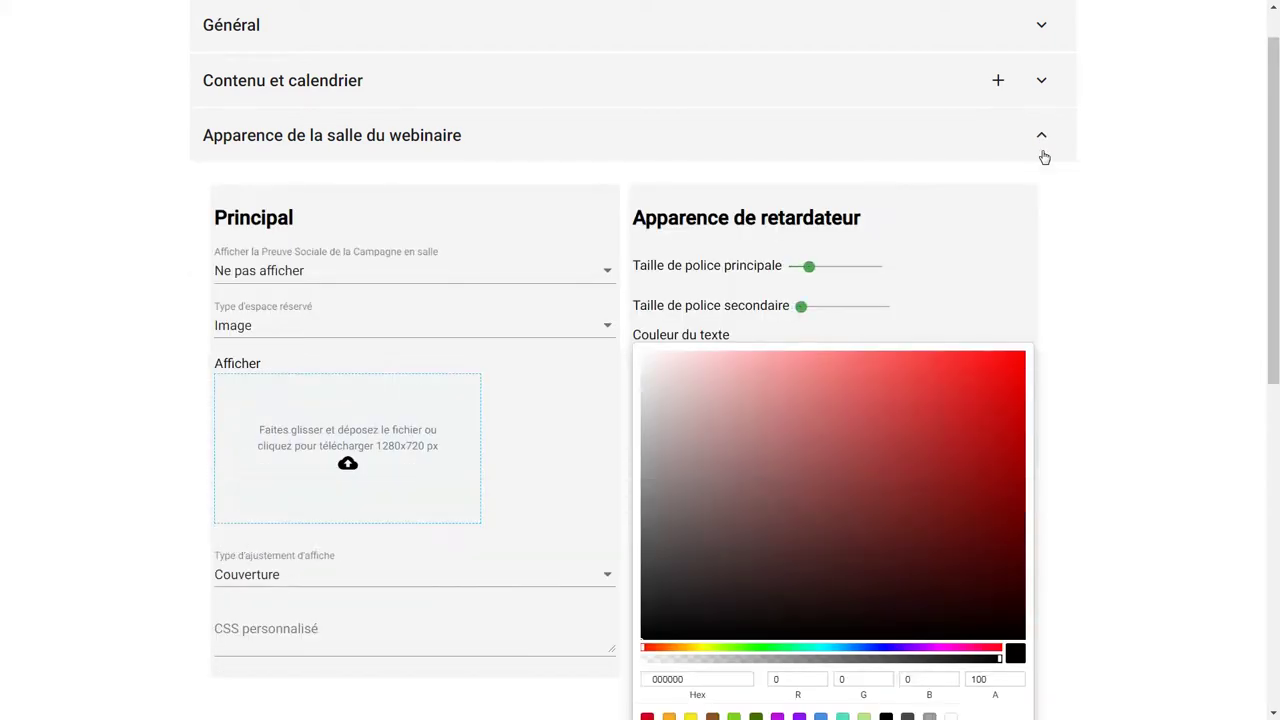
{"action": "left_click", "coordinate": [1043, 84]}
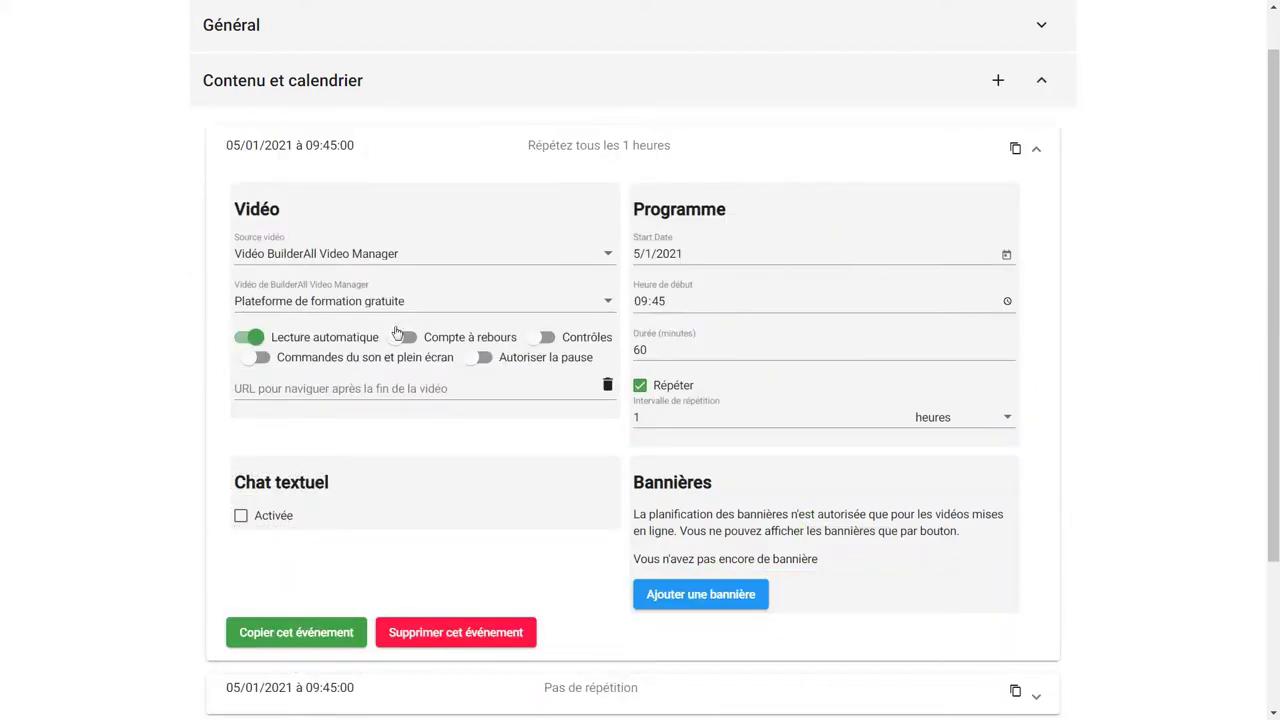
{"action": "left_click", "coordinate": [1036, 152]}
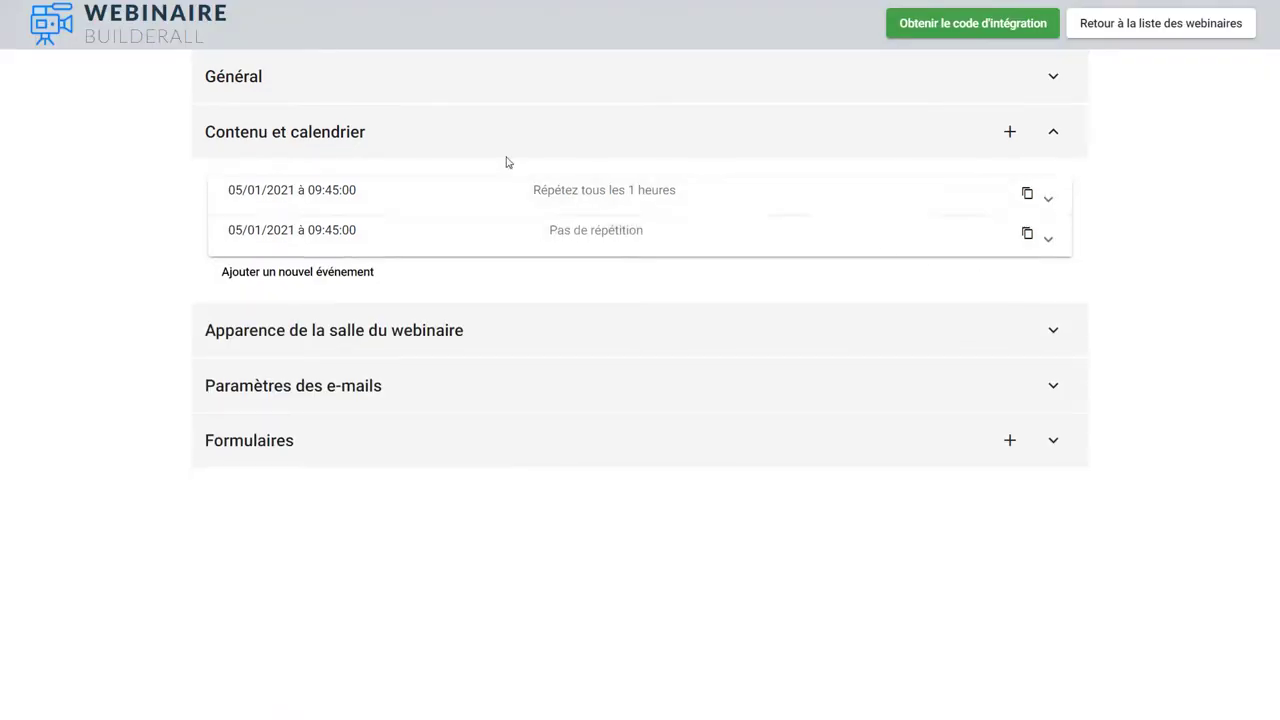
{"action": "left_click", "coordinate": [1048, 238]}
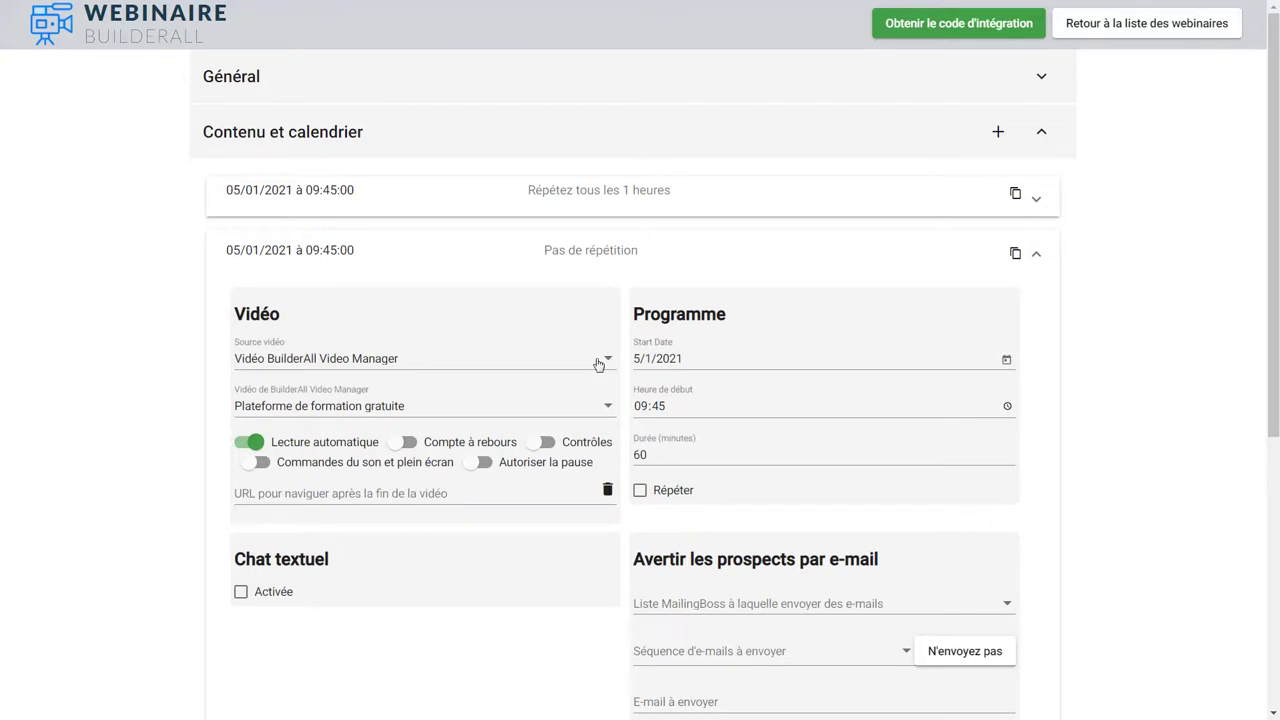
{"action": "left_click", "coordinate": [1007, 361]}
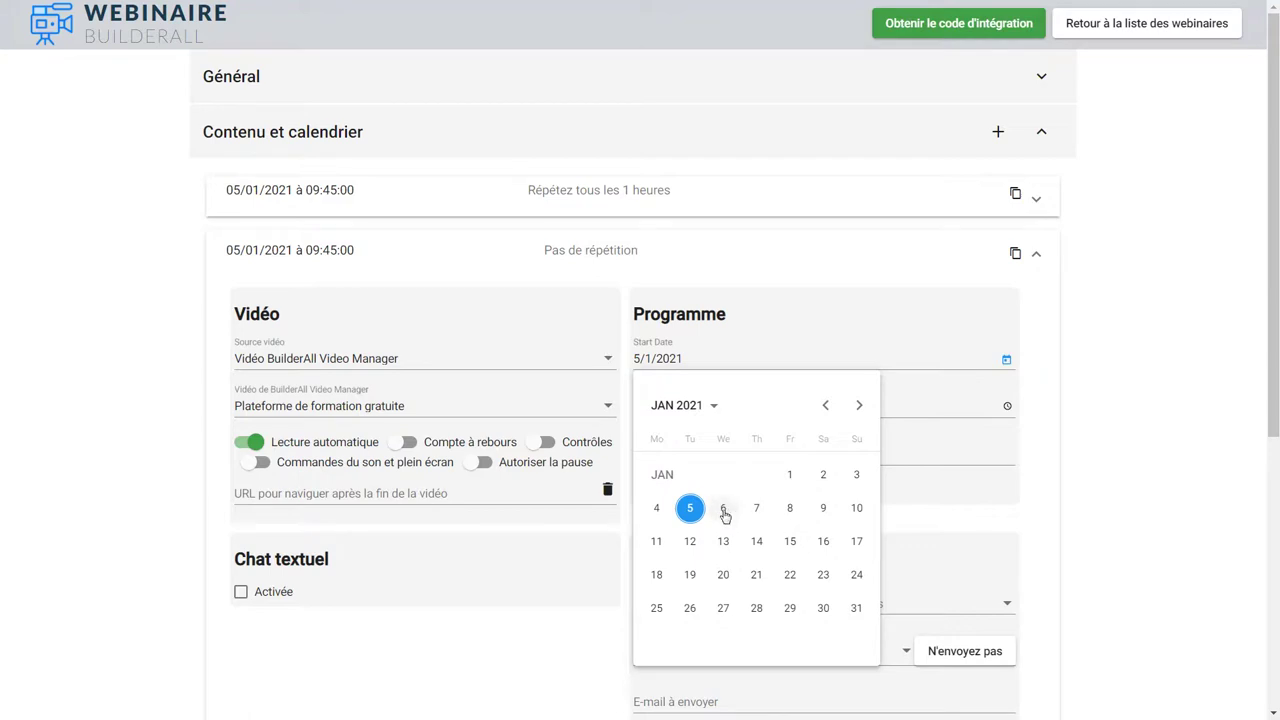
{"action": "left_click", "coordinate": [791, 509]}
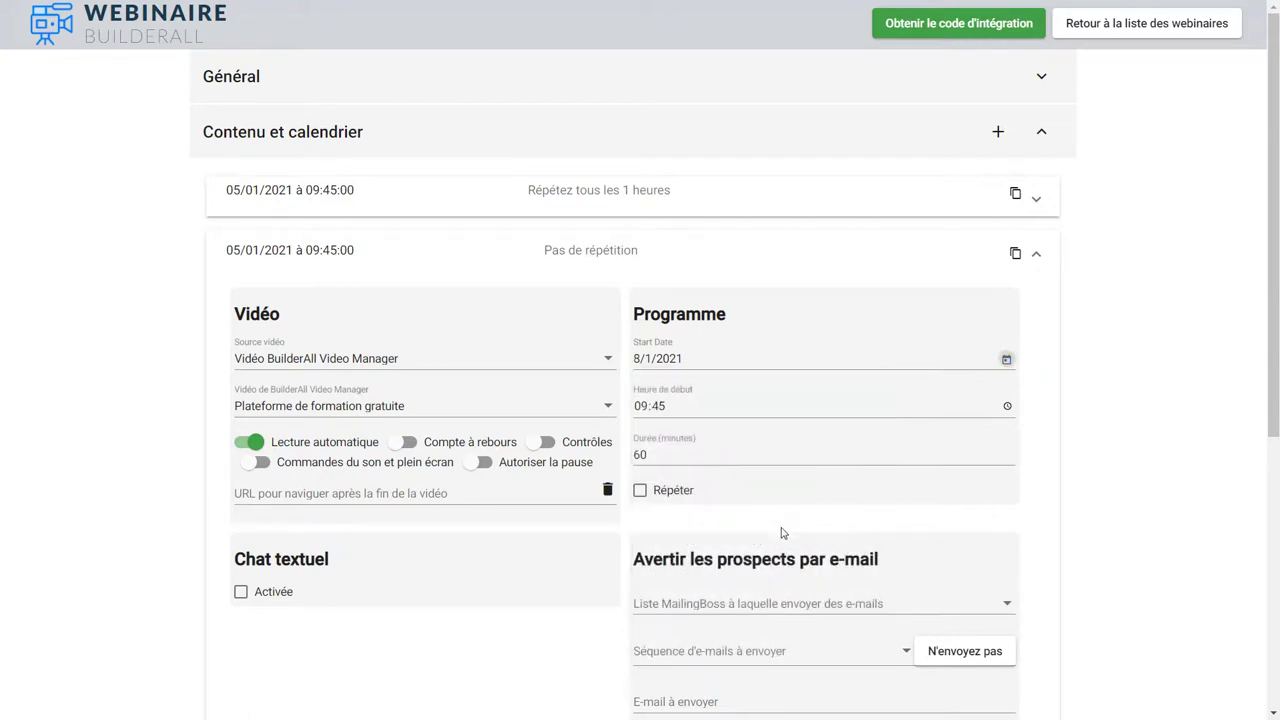
{"action": "left_click", "coordinate": [645, 410]}
{"action": "type", "text": "10"}
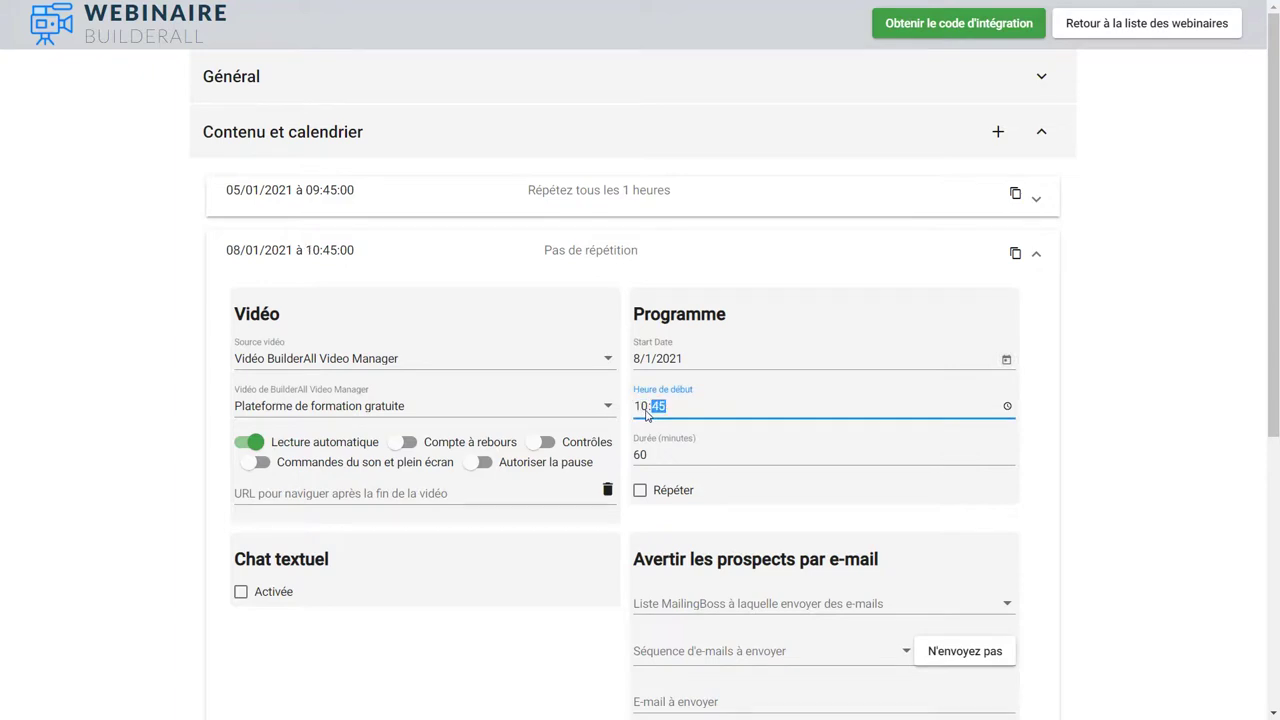
{"action": "left_click", "coordinate": [1145, 448]}
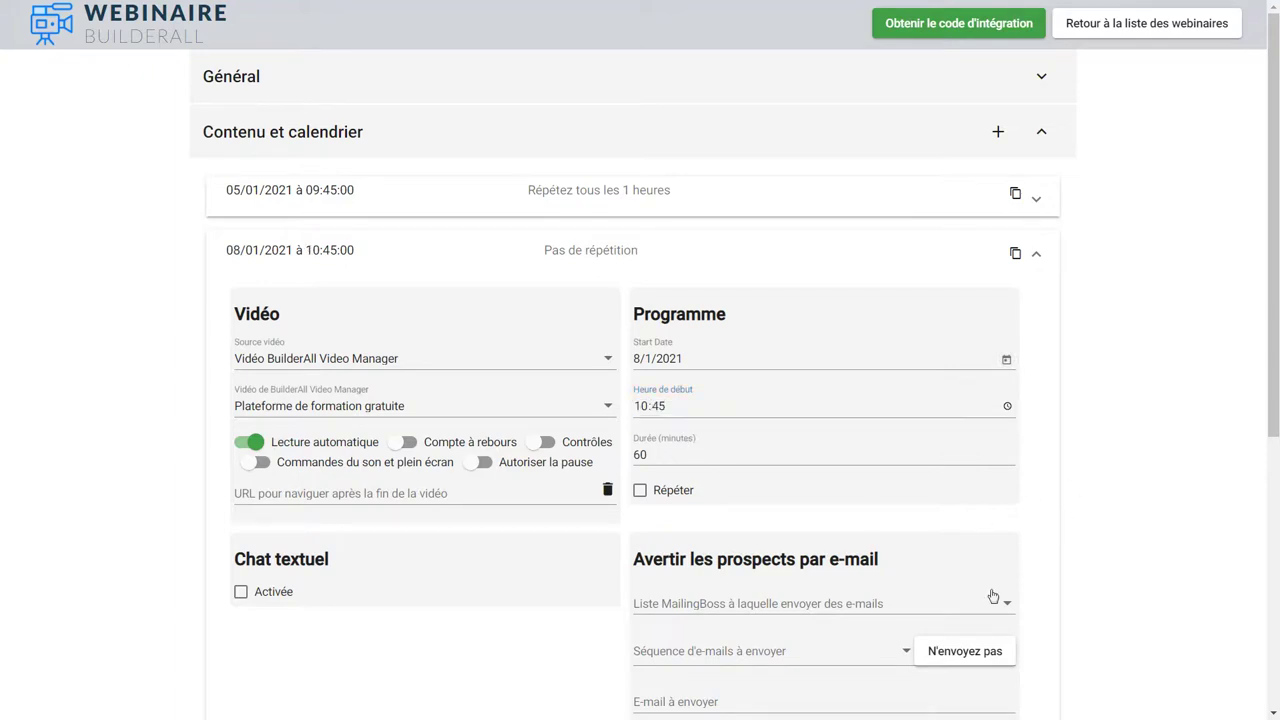
Step: Include the 08/01/2021 10:45 event in the evergreen form's events and seats
{"action": "left_click_drag", "start_coordinate": [1262, 371], "coordinate": [1206, 716]}
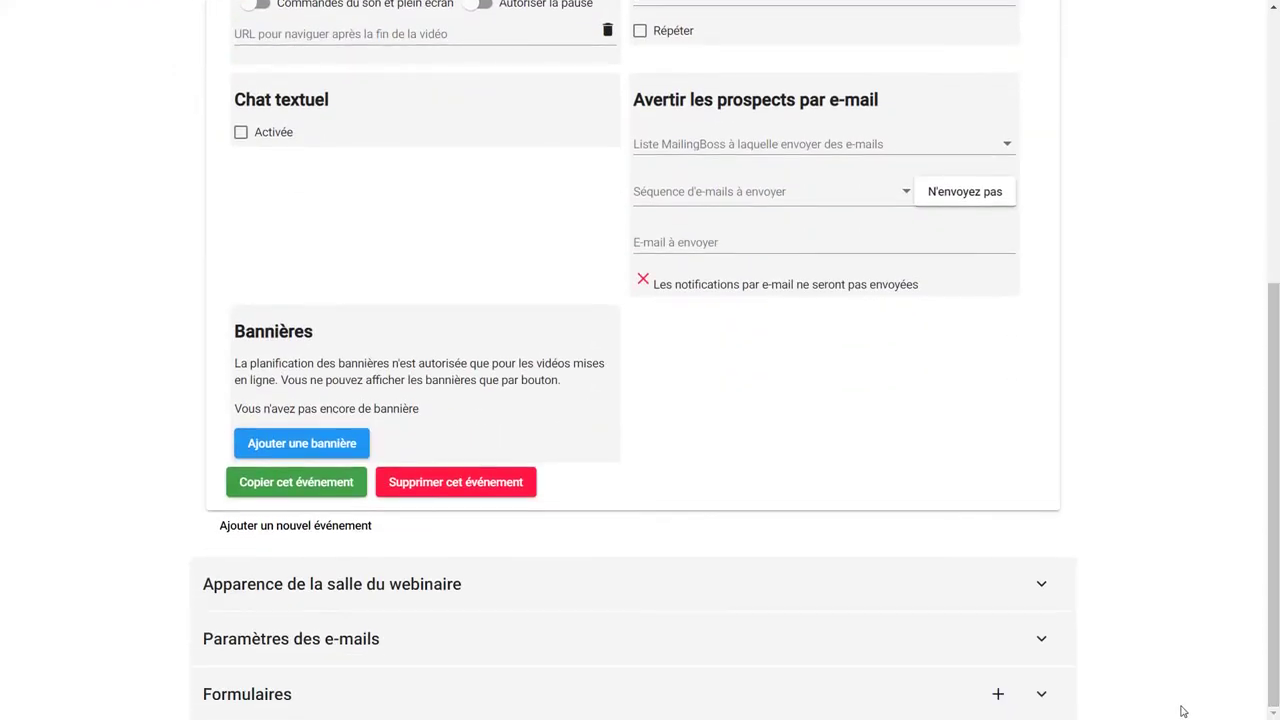
{"action": "left_click", "coordinate": [998, 694]}
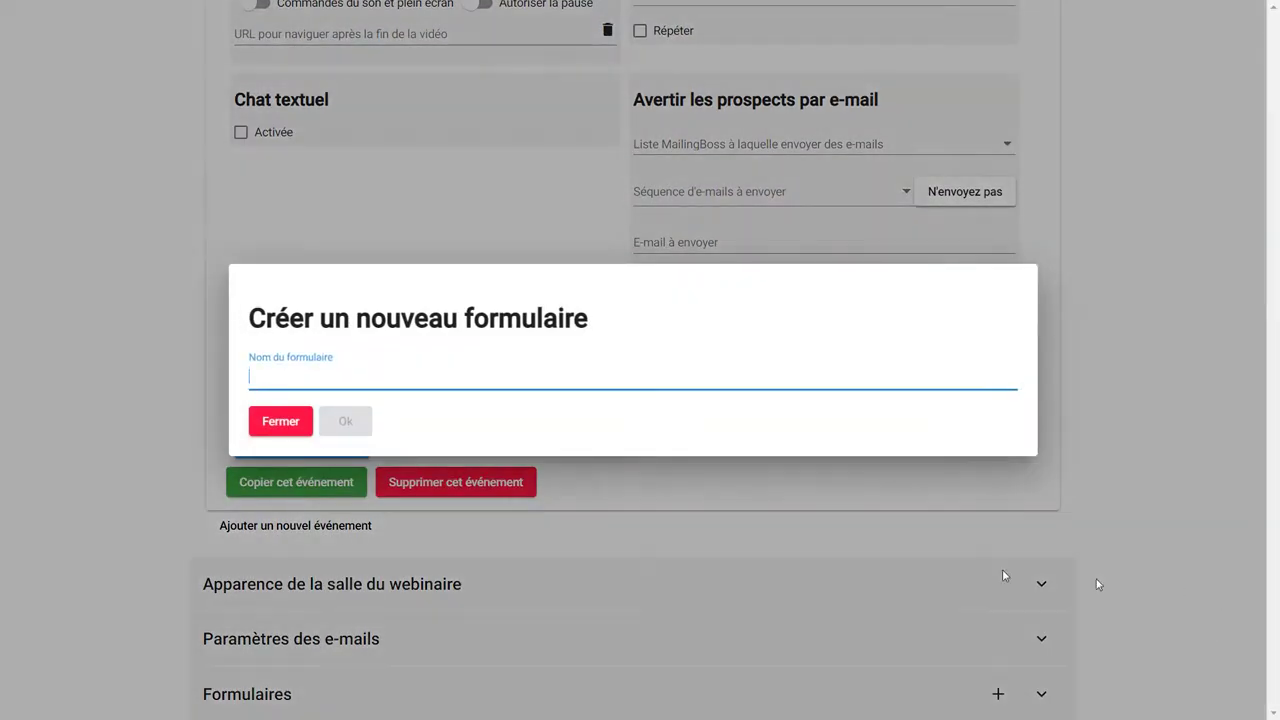
{"action": "left_click", "coordinate": [305, 427]}
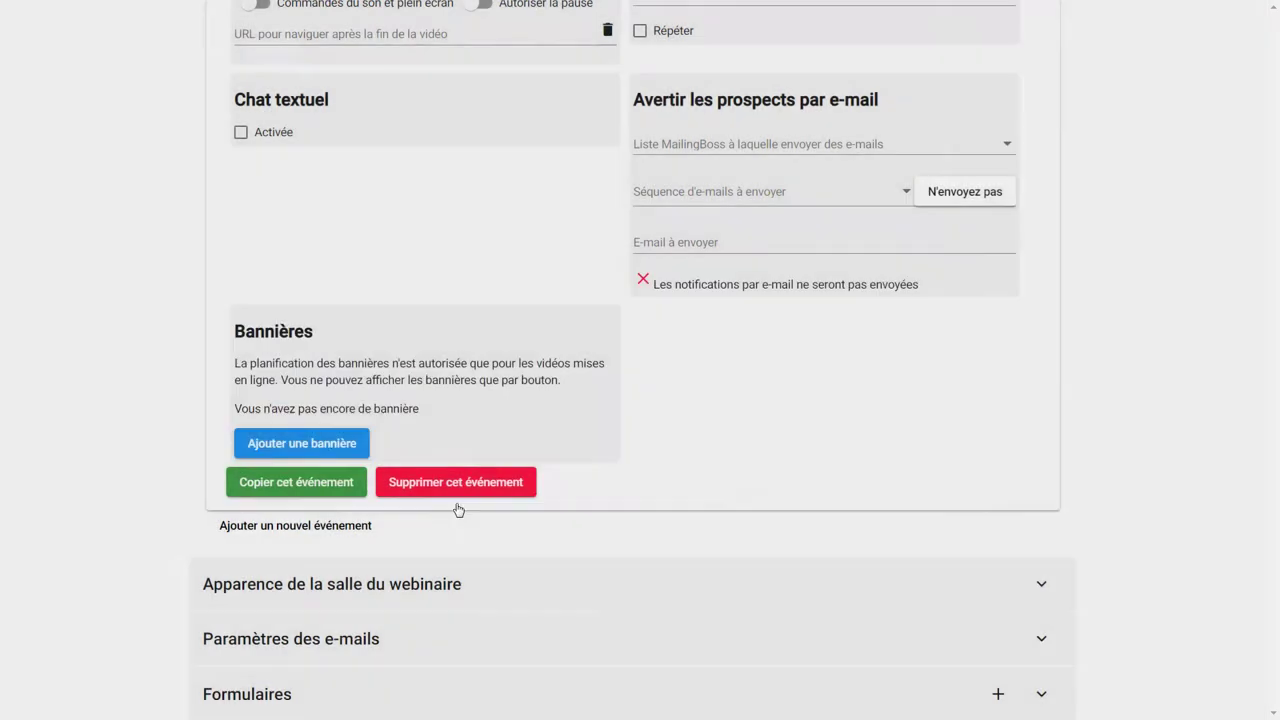
{"action": "left_click", "coordinate": [1045, 703]}
{"action": "scroll", "coordinate": [1080, 690], "scroll_direction": "down", "scroll_amount": 1}
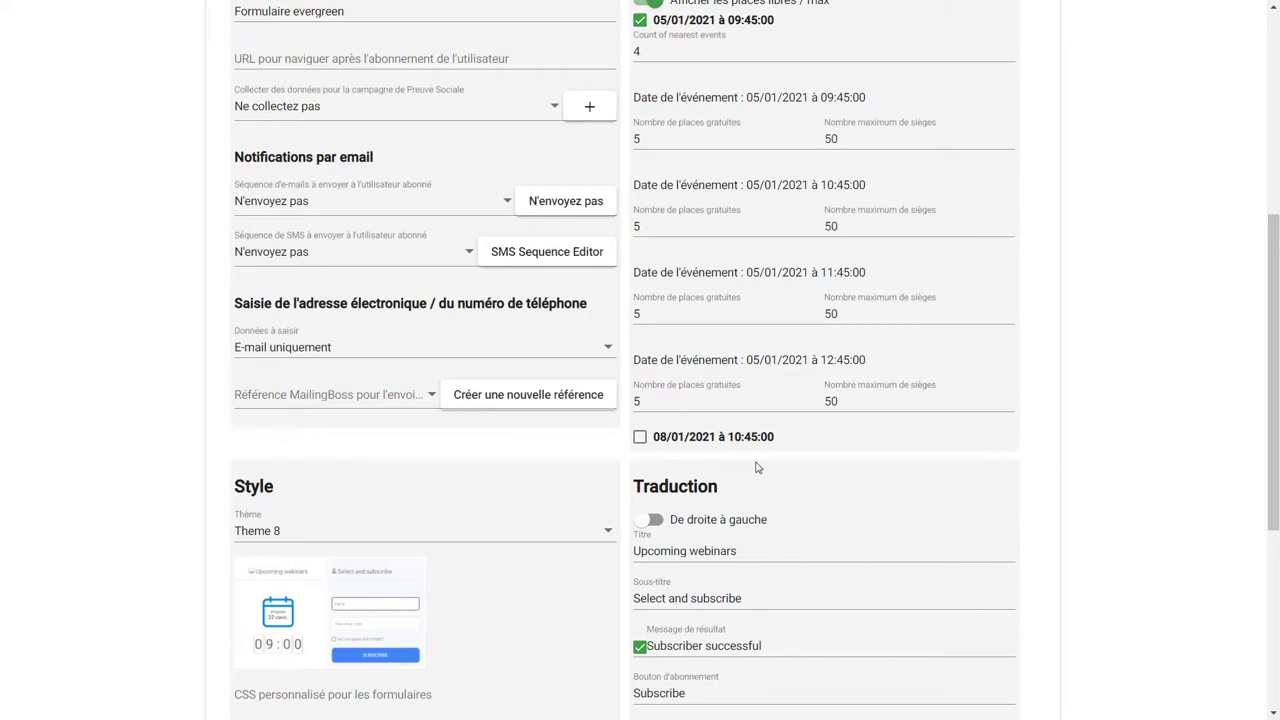
{"action": "left_click", "coordinate": [639, 437]}
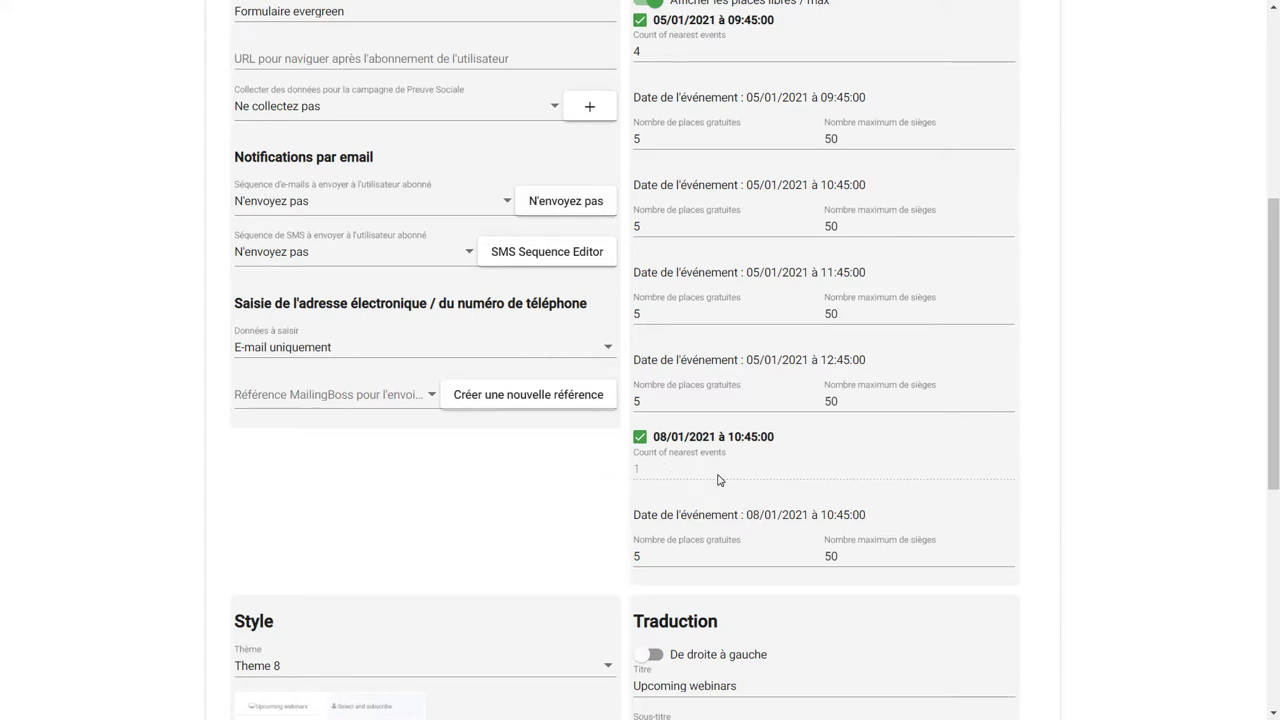
{"action": "left_click", "coordinate": [888, 492]}
Step: Get the evergreen form's integration code, copying its embed code and its direct link
{"action": "left_click_drag", "start_coordinate": [1270, 500], "coordinate": [1250, 719]}
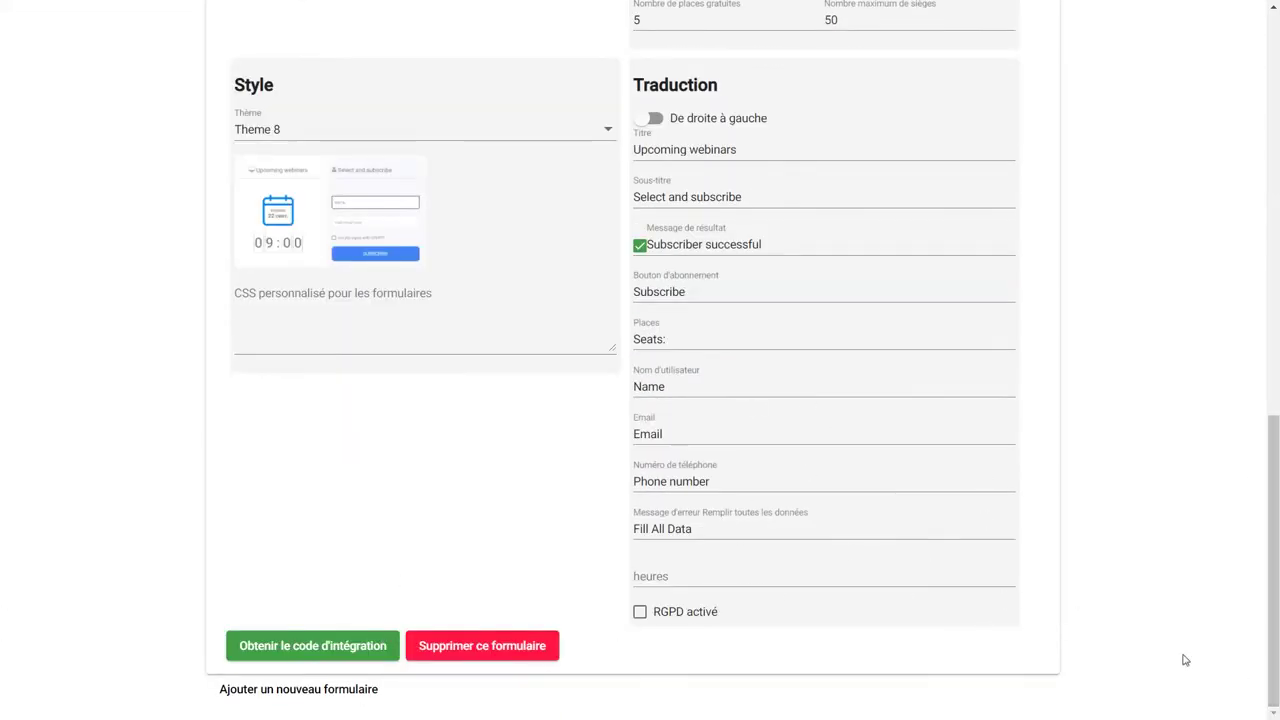
{"action": "left_click", "coordinate": [302, 650]}
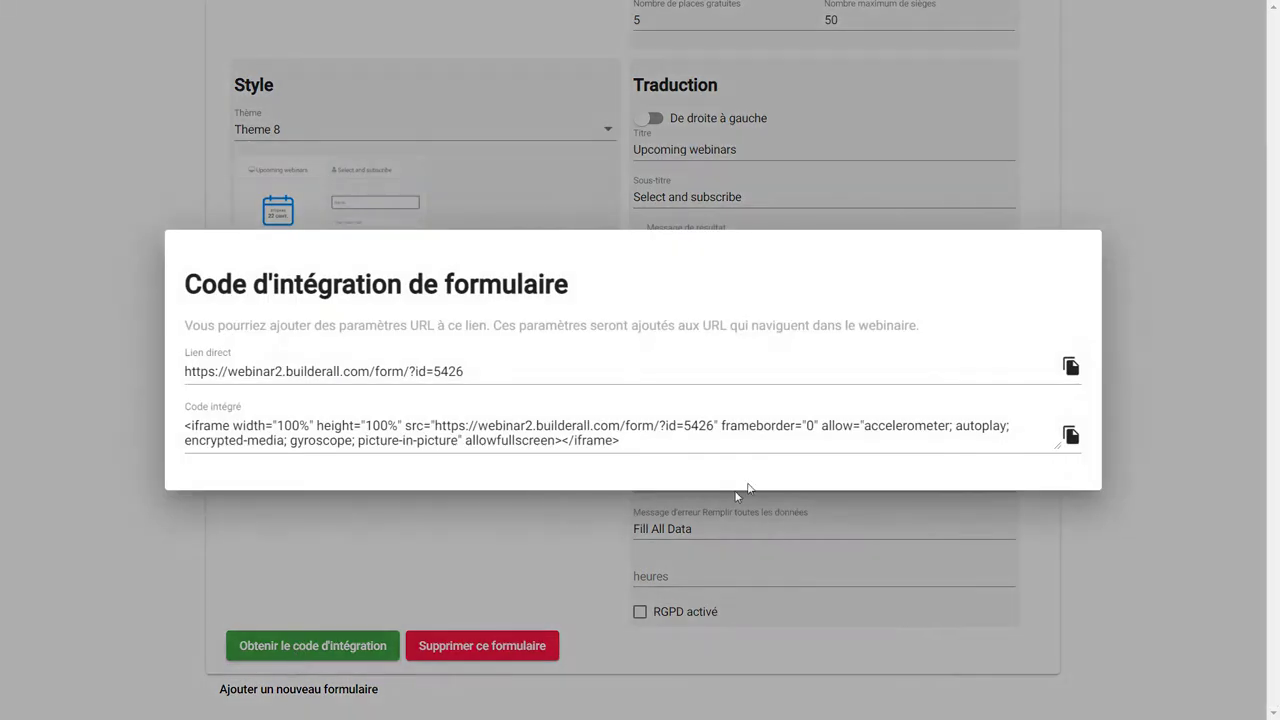
{"action": "left_click", "coordinate": [1071, 368]}
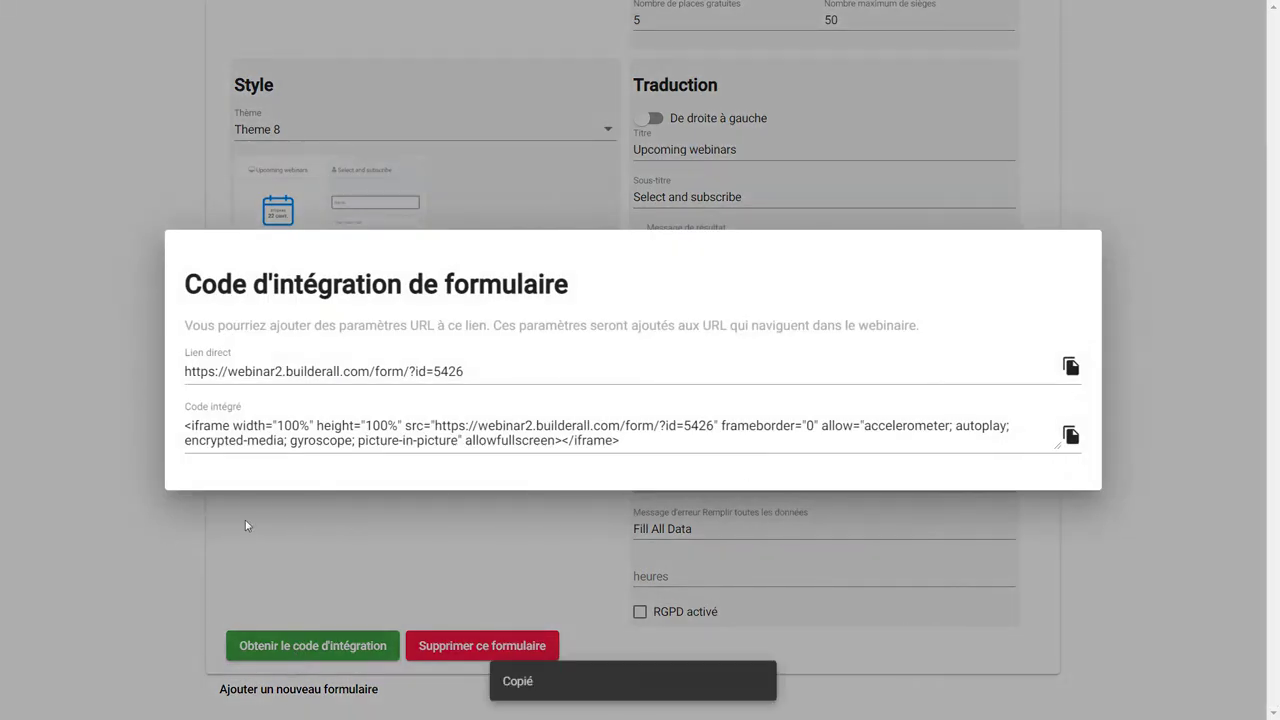
{"action": "left_click", "coordinate": [1071, 437]}
{"action": "left_click", "coordinate": [1069, 370]}
{"action": "left_click", "coordinate": [1223, 308]}
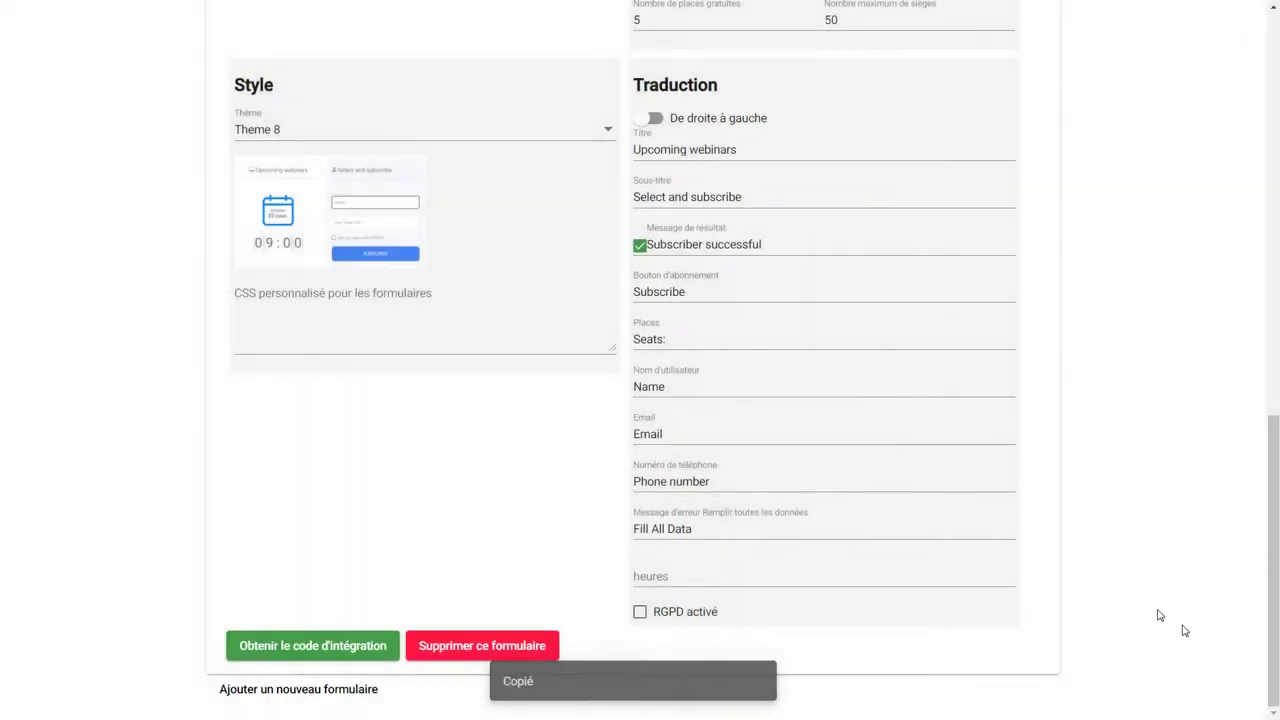
Step: Review the video and schedule settings of the hourly event and the 08/01/2021 event in the content and calendar settings
{"action": "left_click_drag", "start_coordinate": [1272, 627], "coordinate": [1260, 234]}
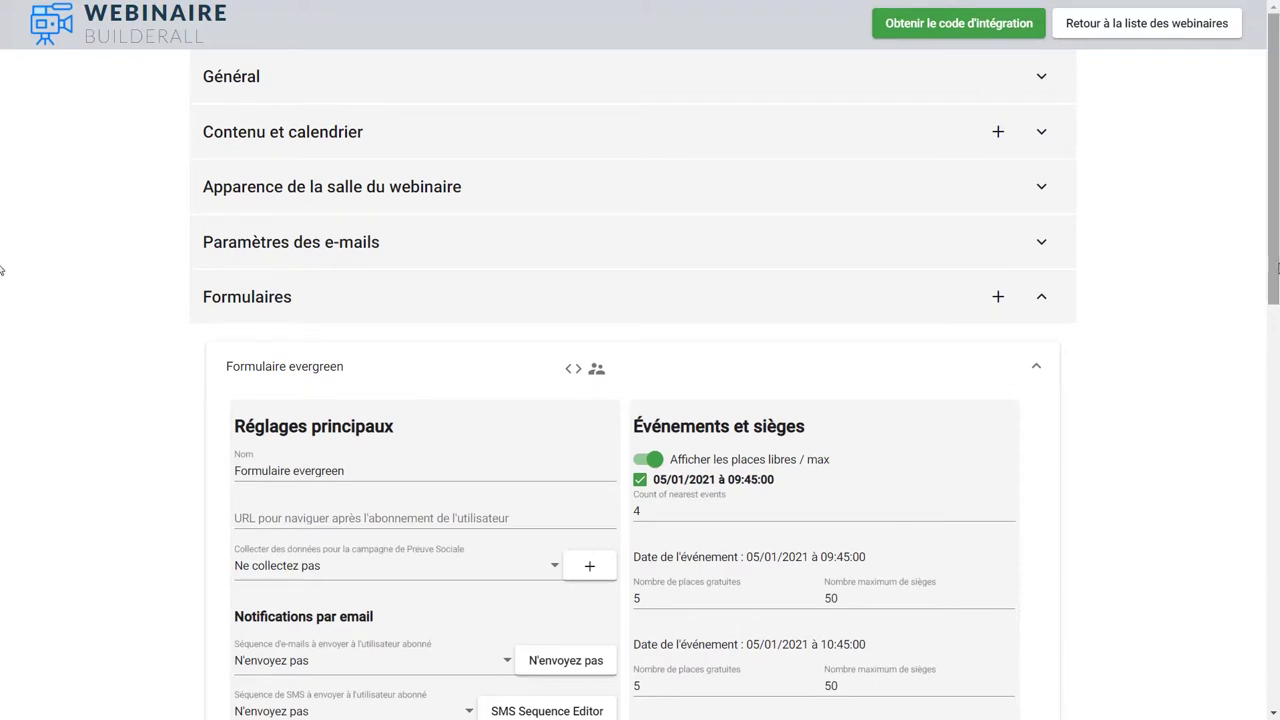
{"action": "scroll", "coordinate": [1270, 222], "scroll_direction": "down", "scroll_amount": 1}
{"action": "scroll", "coordinate": [1270, 222], "scroll_direction": "up", "scroll_amount": 1}
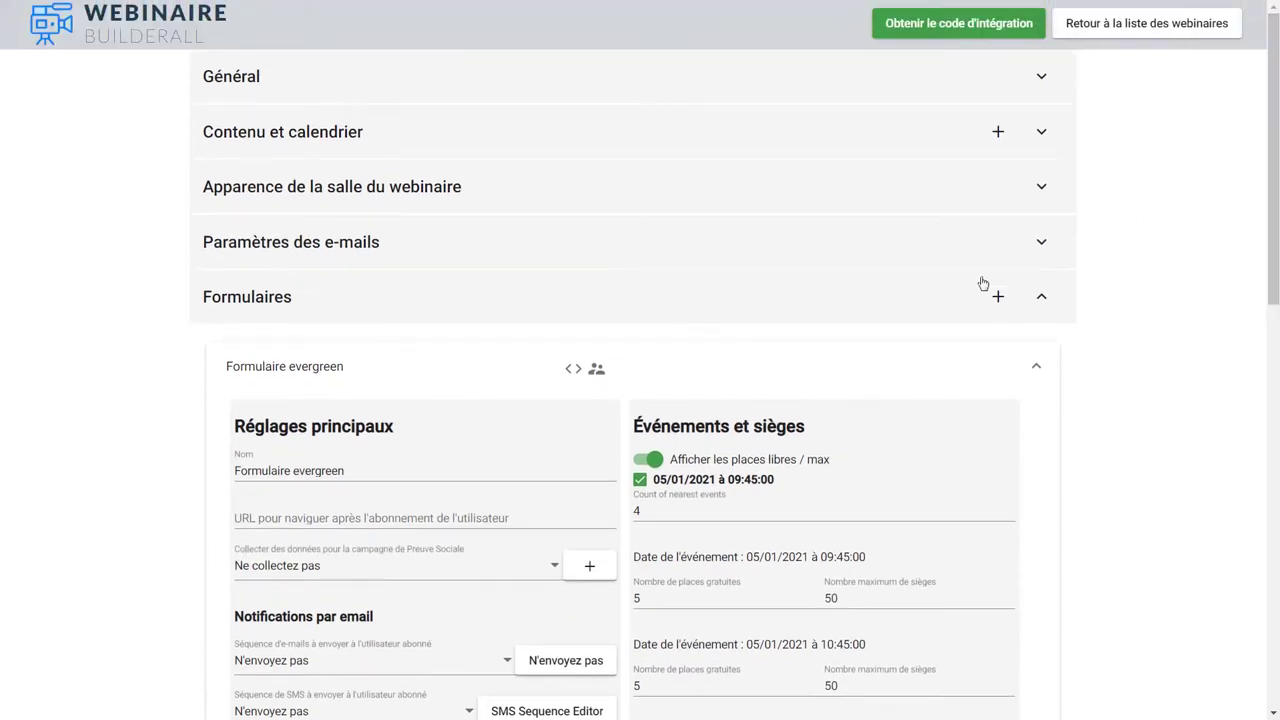
{"action": "left_click", "coordinate": [1042, 188]}
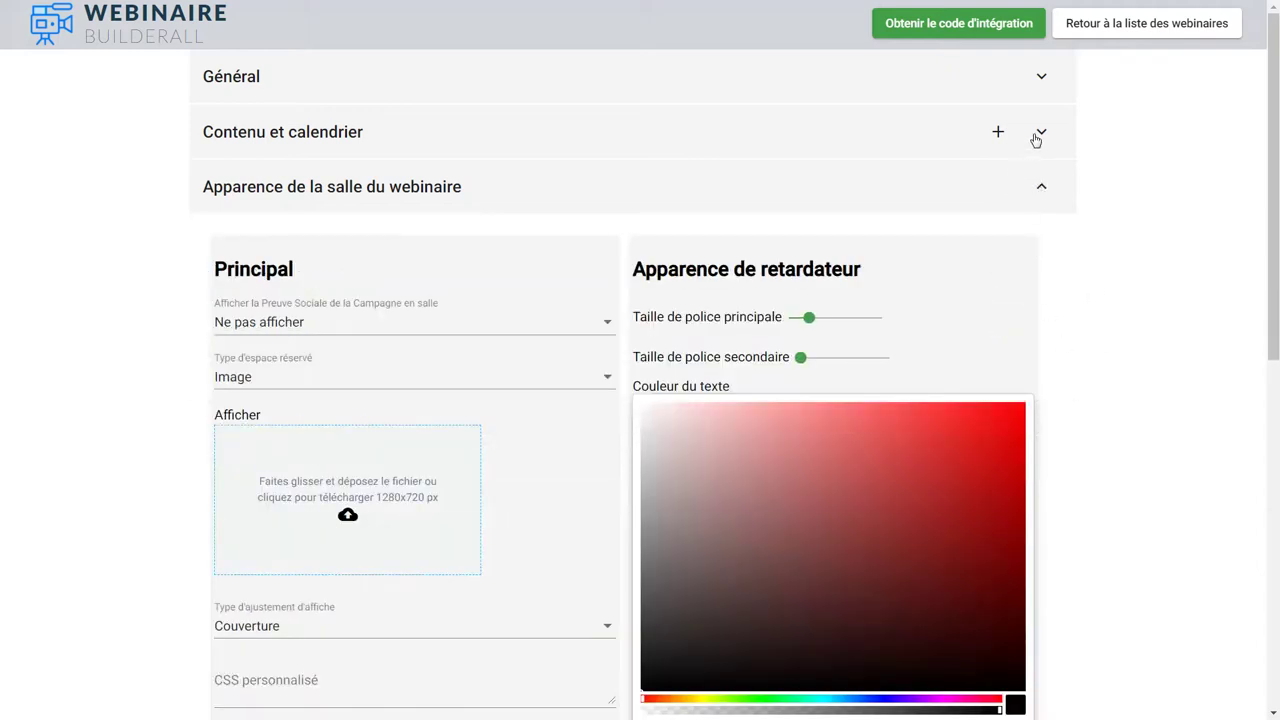
{"action": "left_click", "coordinate": [1037, 137]}
{"action": "left_click_drag", "start_coordinate": [1273, 285], "coordinate": [1266, 412]}
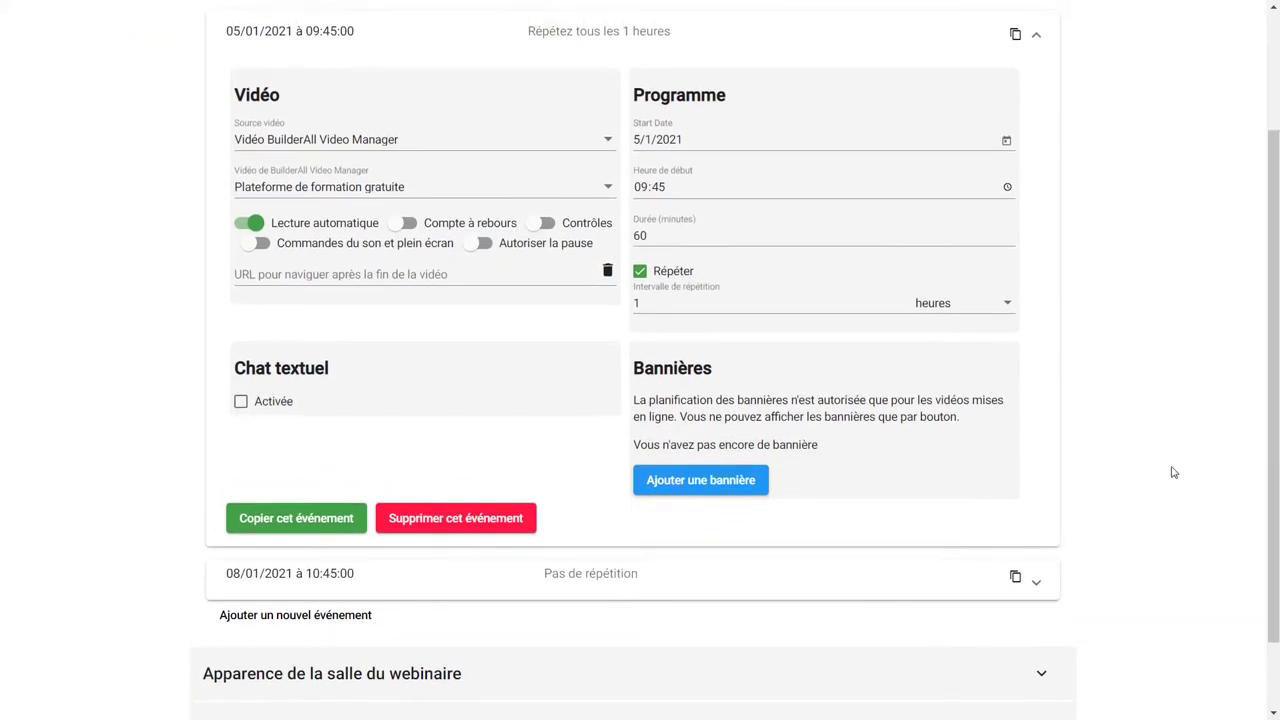
{"action": "left_click", "coordinate": [1037, 588]}
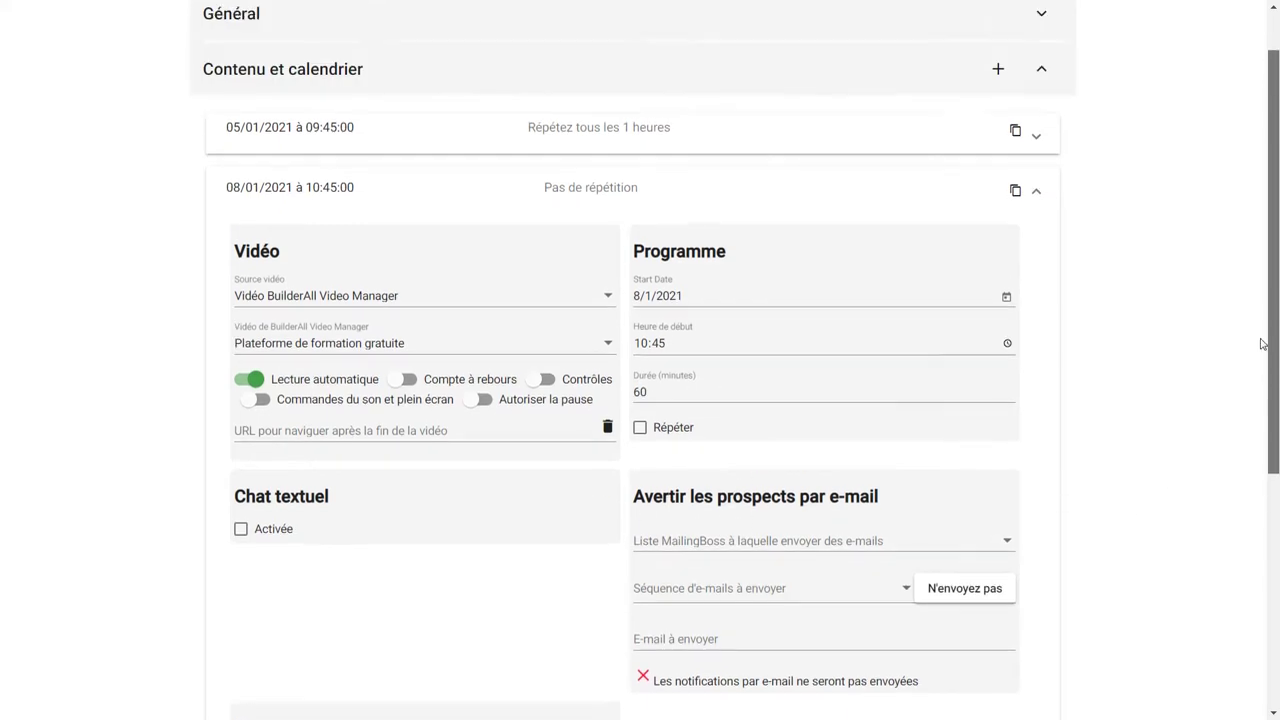
{"action": "scroll", "coordinate": [1272, 429], "scroll_direction": "up", "scroll_amount": 2}
Step: Turn off repetition for the 05/01/2021 09:45 event and examine its MailingBoss list and email sequence choices for notifying prospects
{"action": "left_click", "coordinate": [1035, 199]}
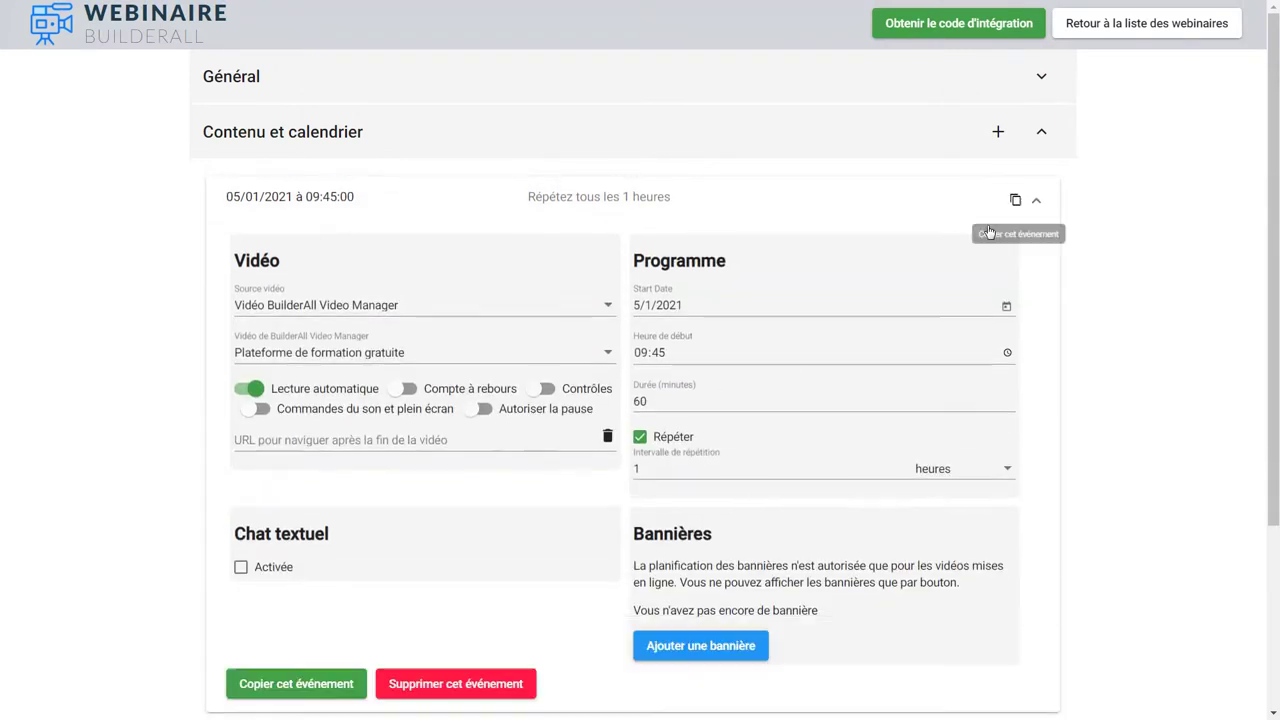
{"action": "left_click", "coordinate": [640, 437]}
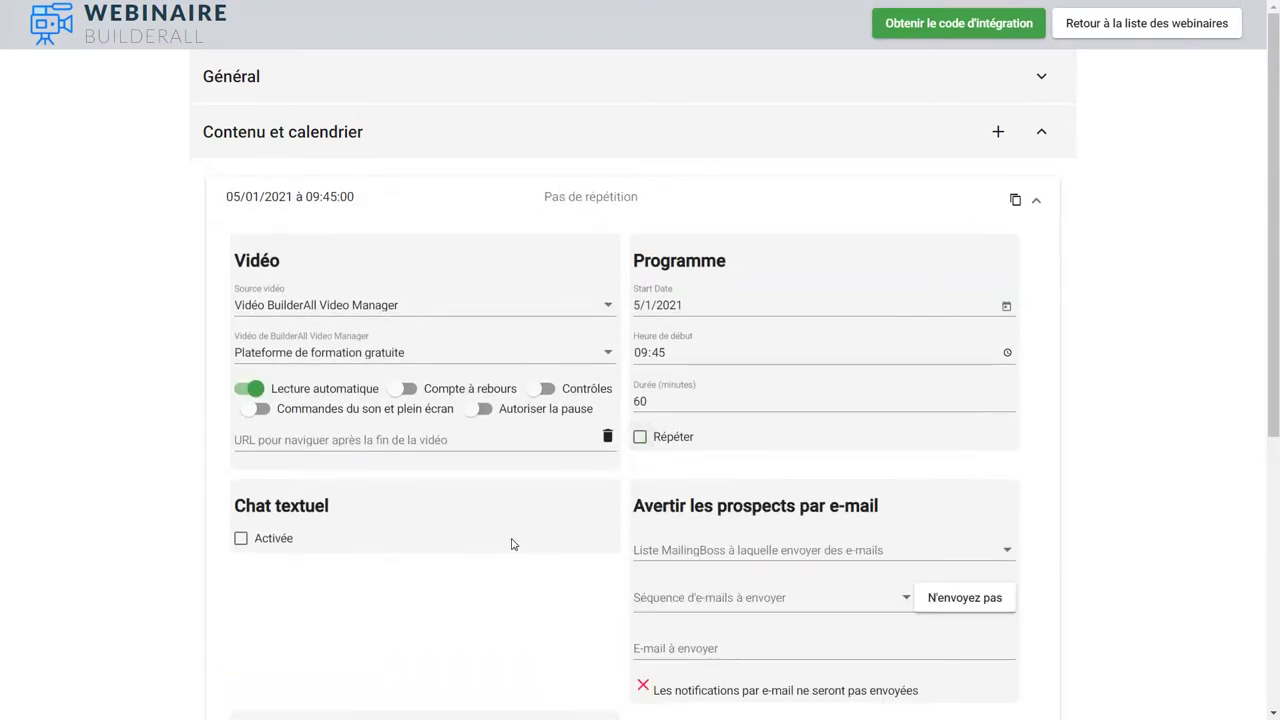
{"action": "left_click_drag", "start_coordinate": [1270, 410], "coordinate": [1263, 524]}
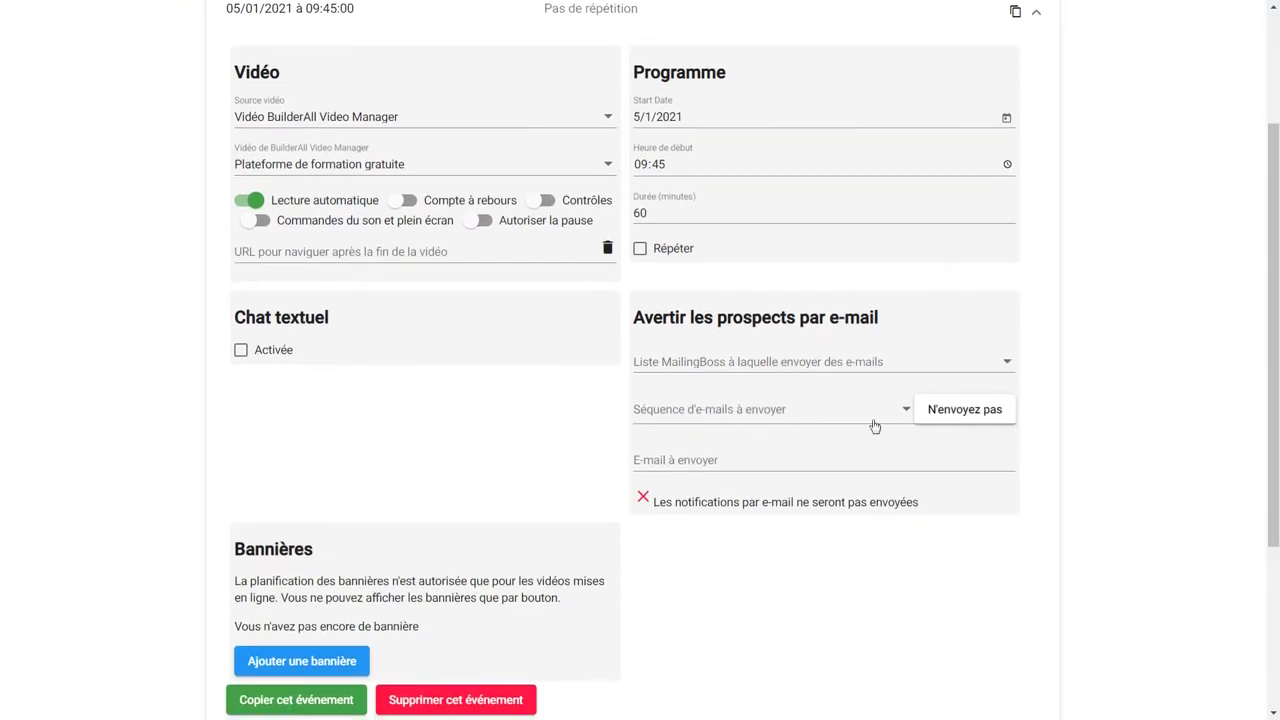
{"action": "left_click", "coordinate": [1008, 364]}
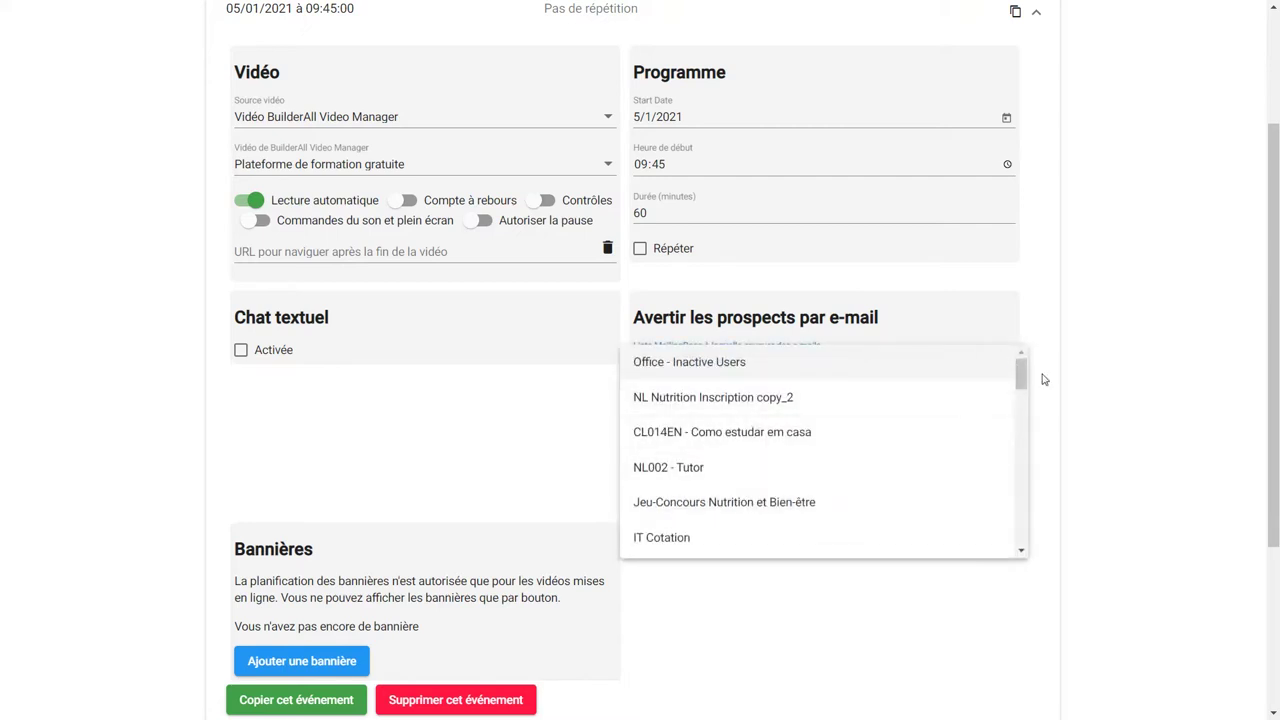
{"action": "left_click", "coordinate": [1100, 346]}
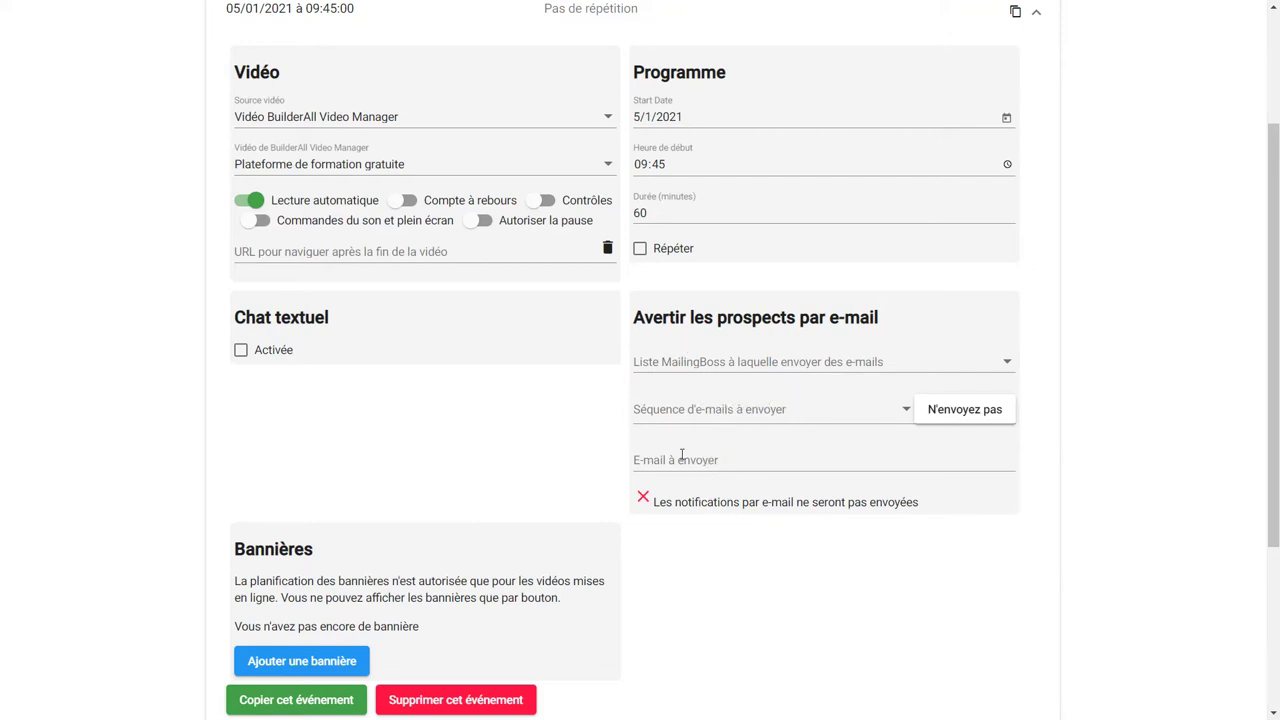
{"action": "left_click", "coordinate": [904, 410]}
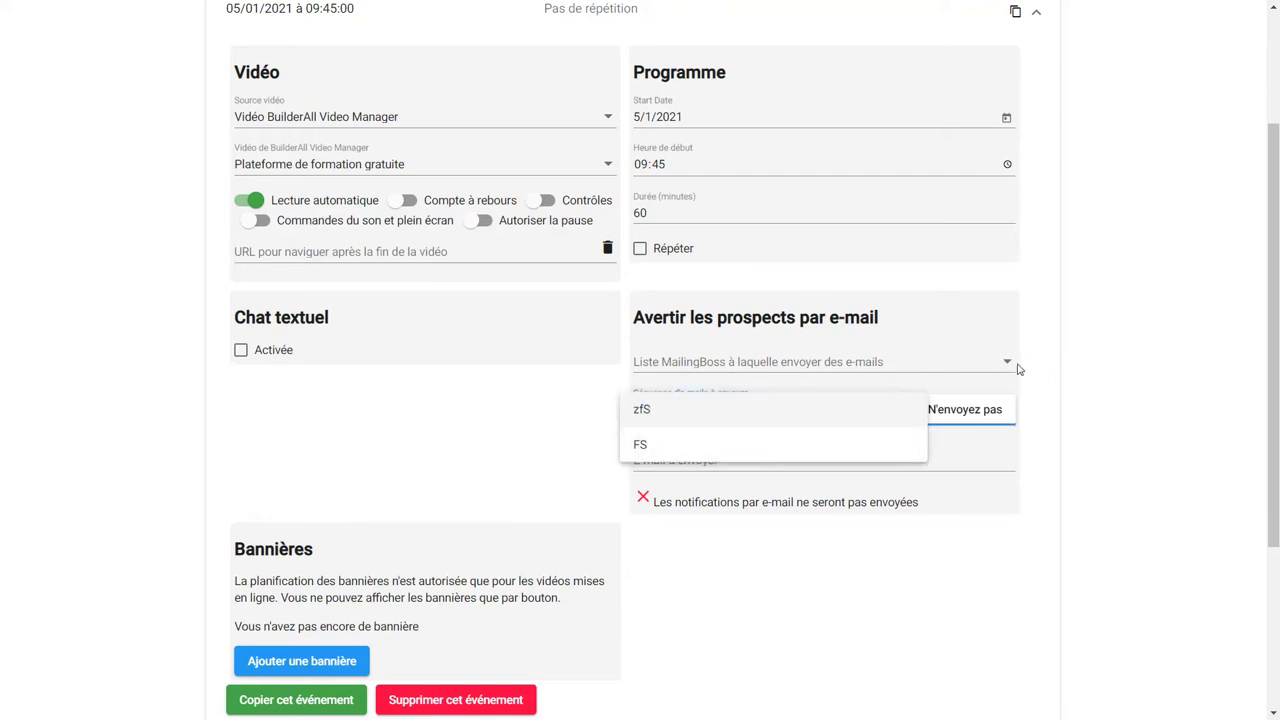
{"action": "left_click", "coordinate": [1103, 349]}
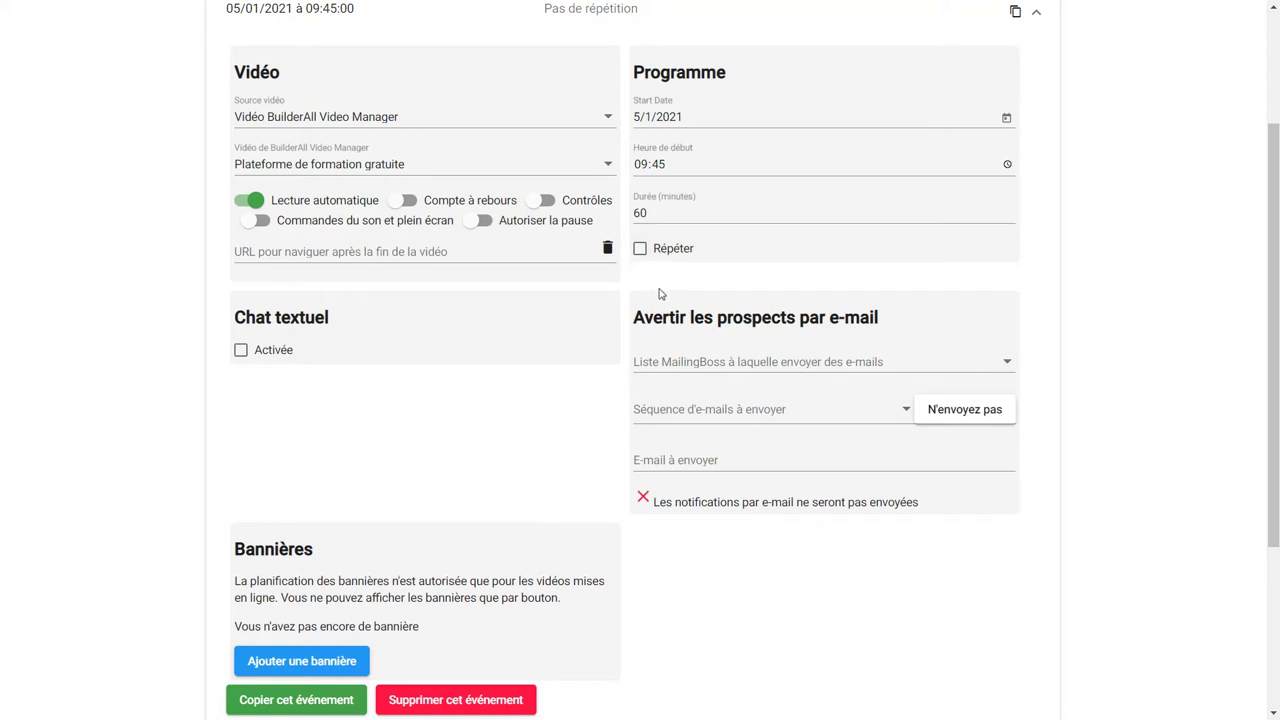
Step: Turn the 05/01/2021 event's hourly repetition on and off again to compare the available email notification settings
{"action": "left_click", "coordinate": [640, 248]}
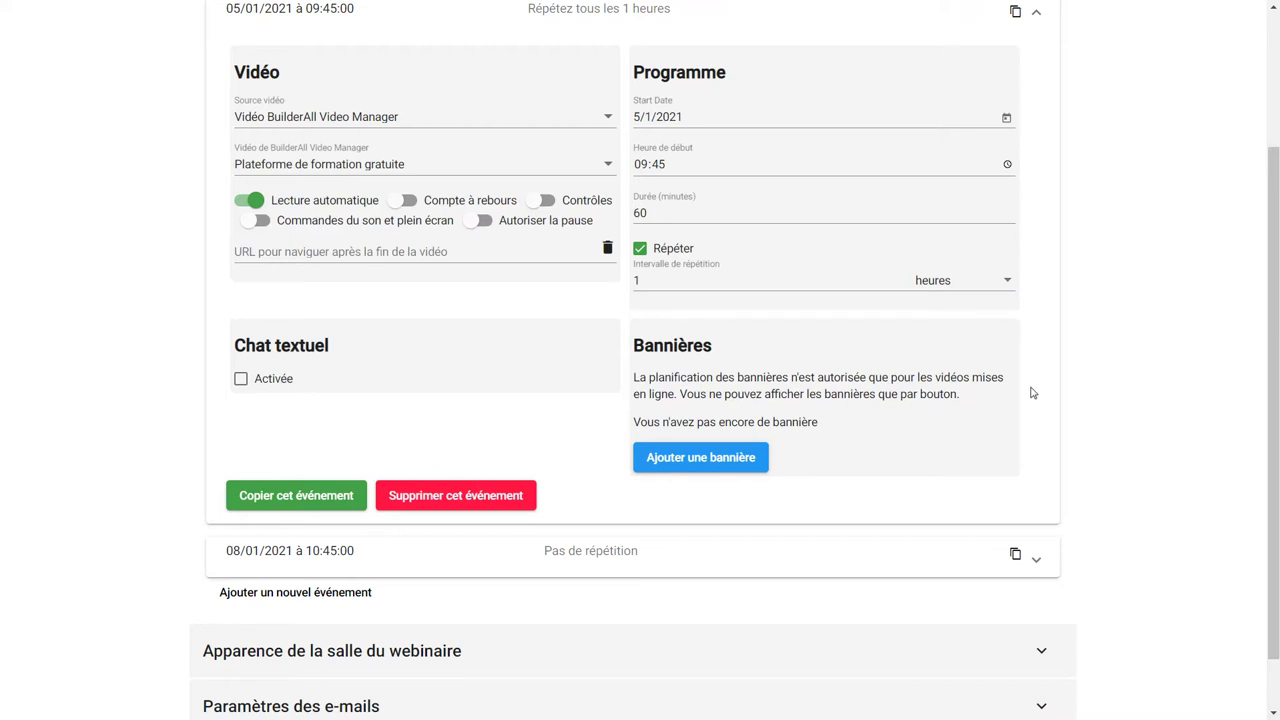
{"action": "left_click", "coordinate": [650, 254]}
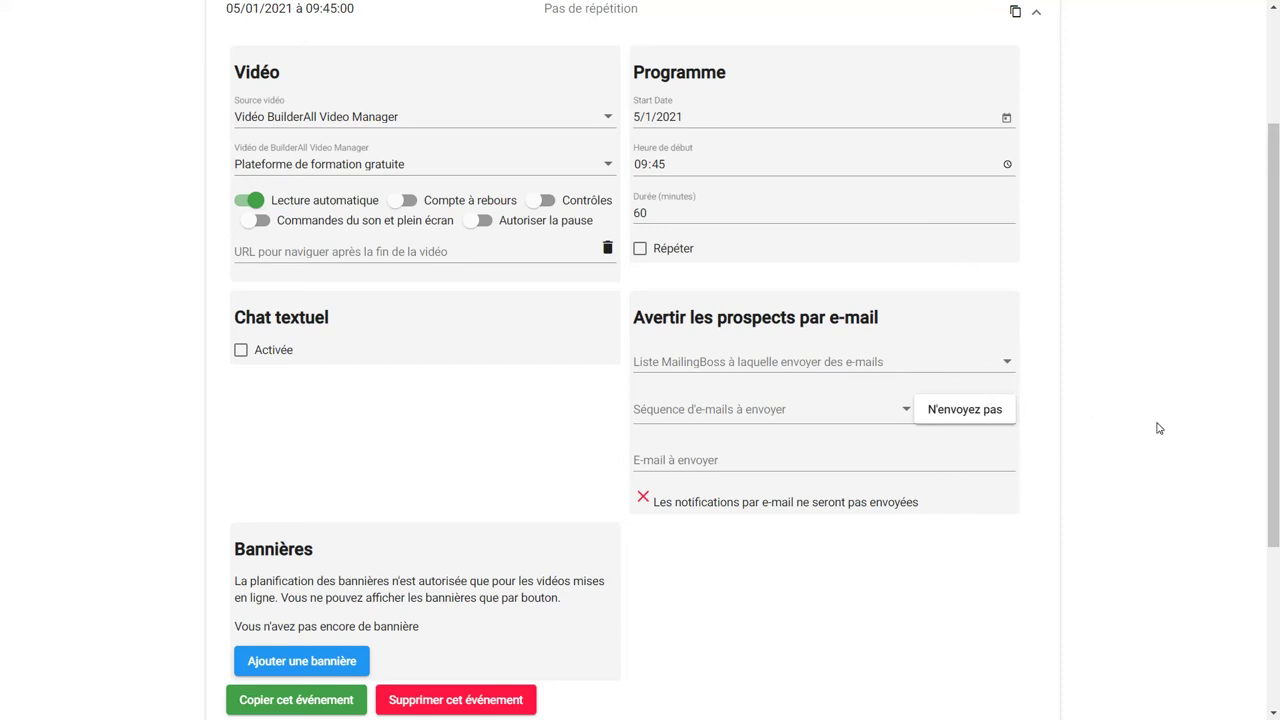
{"action": "left_click_drag", "start_coordinate": [1269, 483], "coordinate": [1239, 692]}
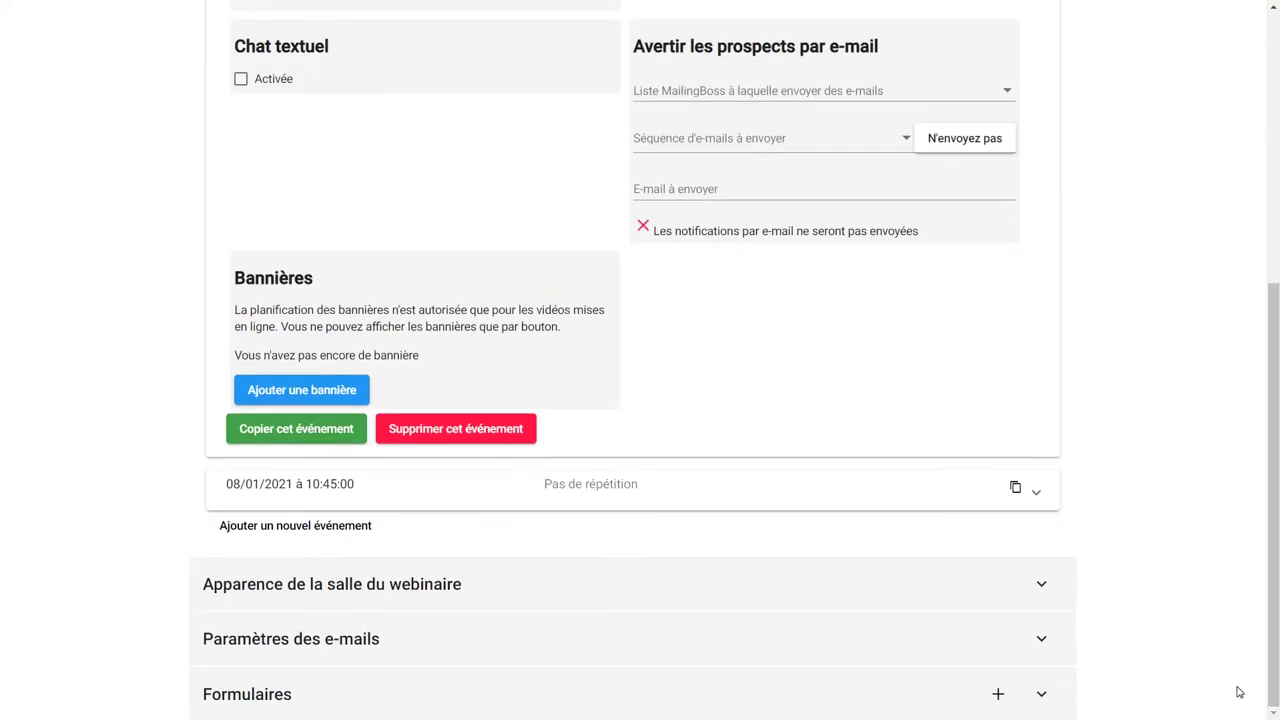